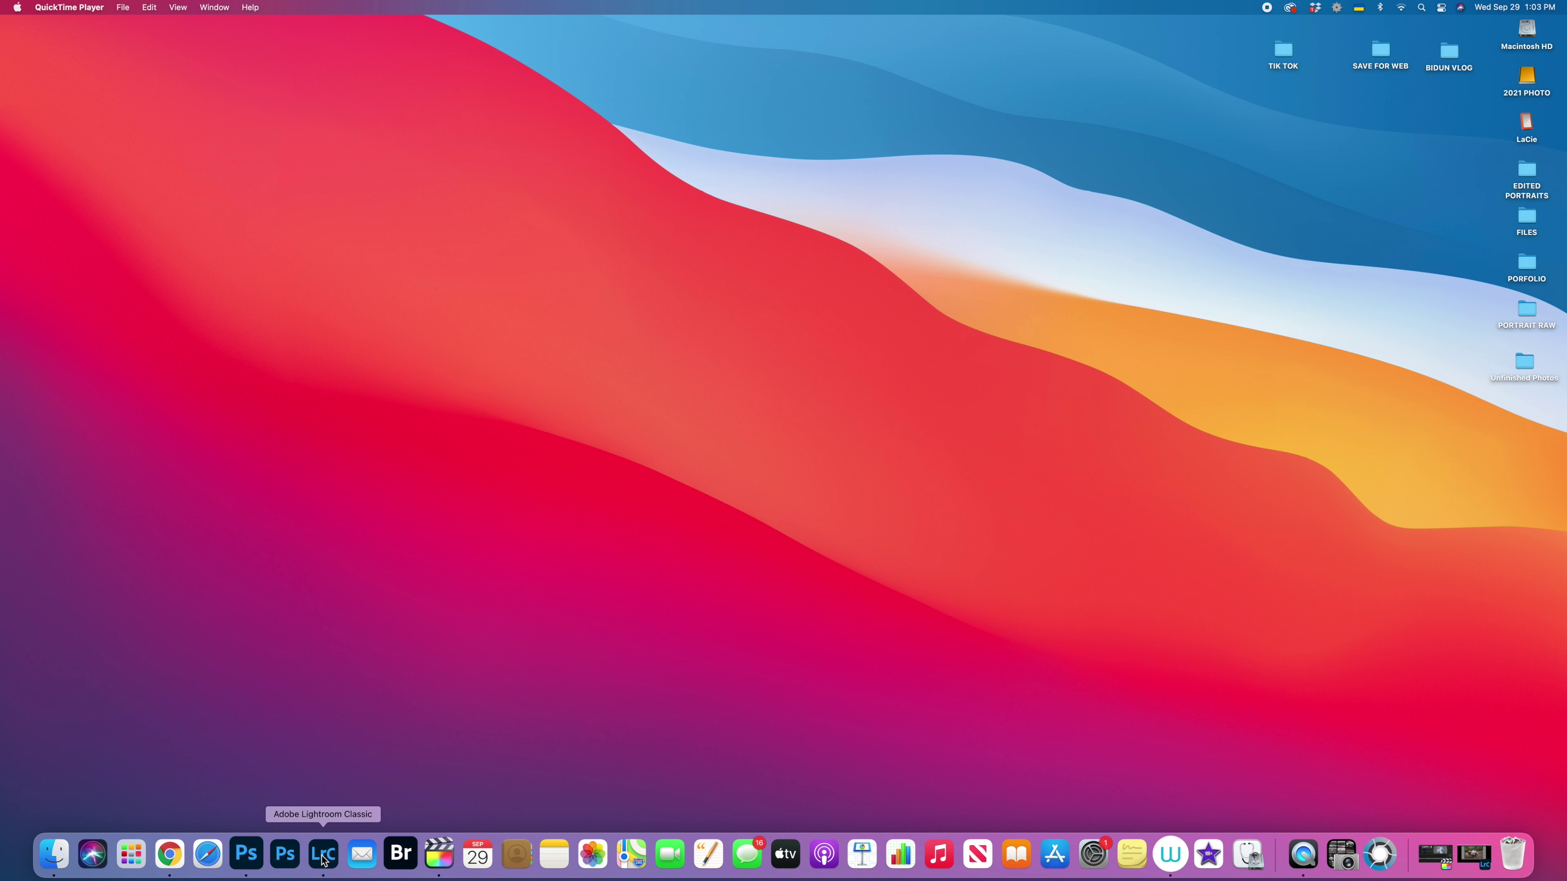
Step: Bring Lightroom Classic forward, check the Canon EOS R5, 85 mm metadata in Library, then return to Develop
left_click(323, 855)
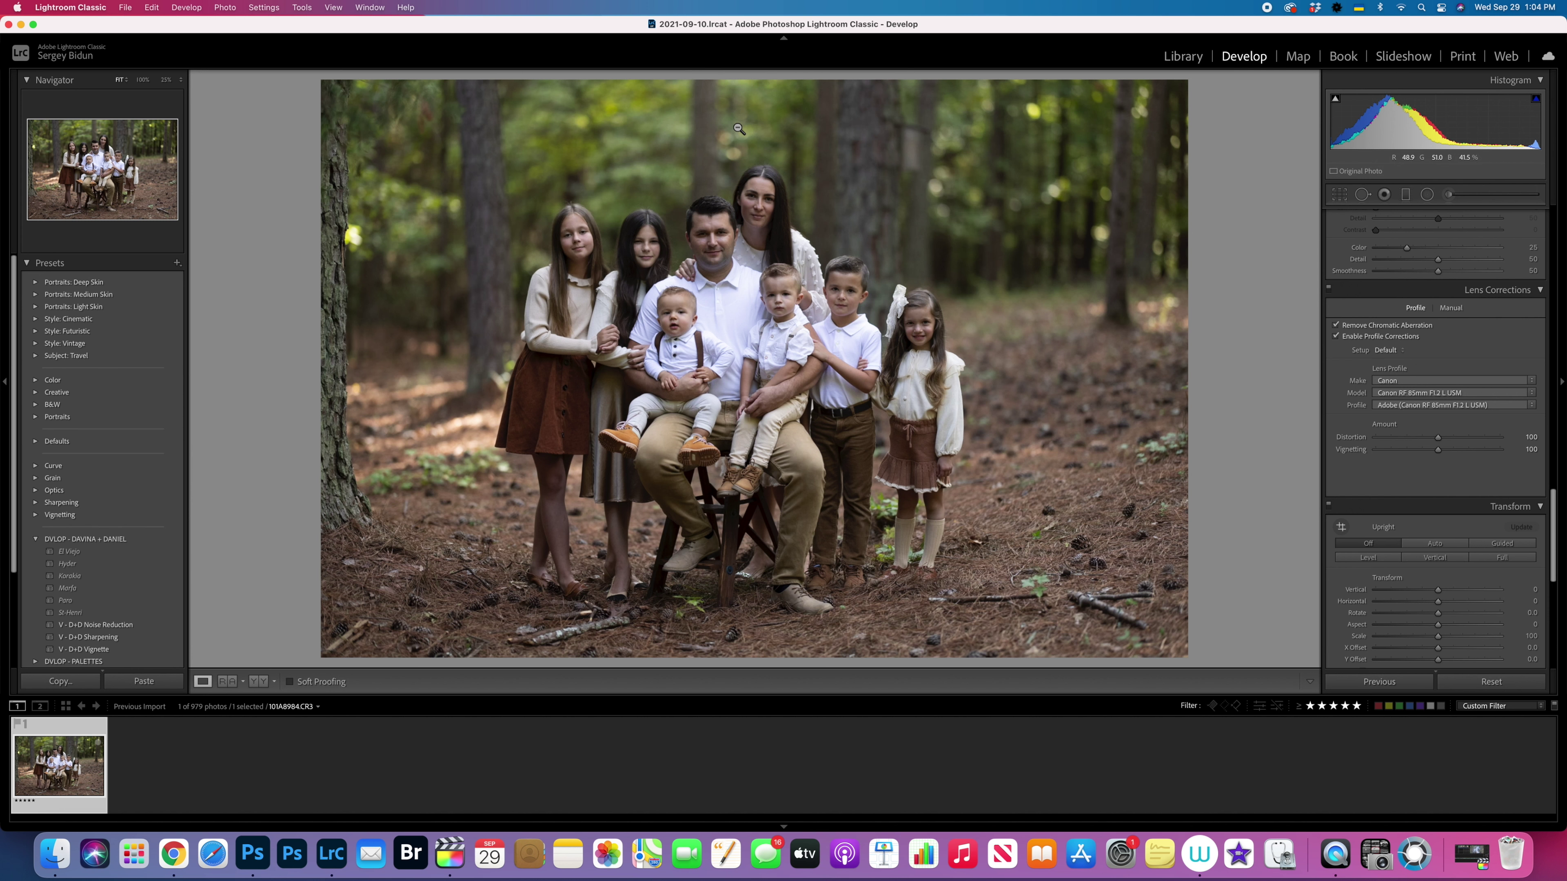
scroll(1409, 388, "up", 10)
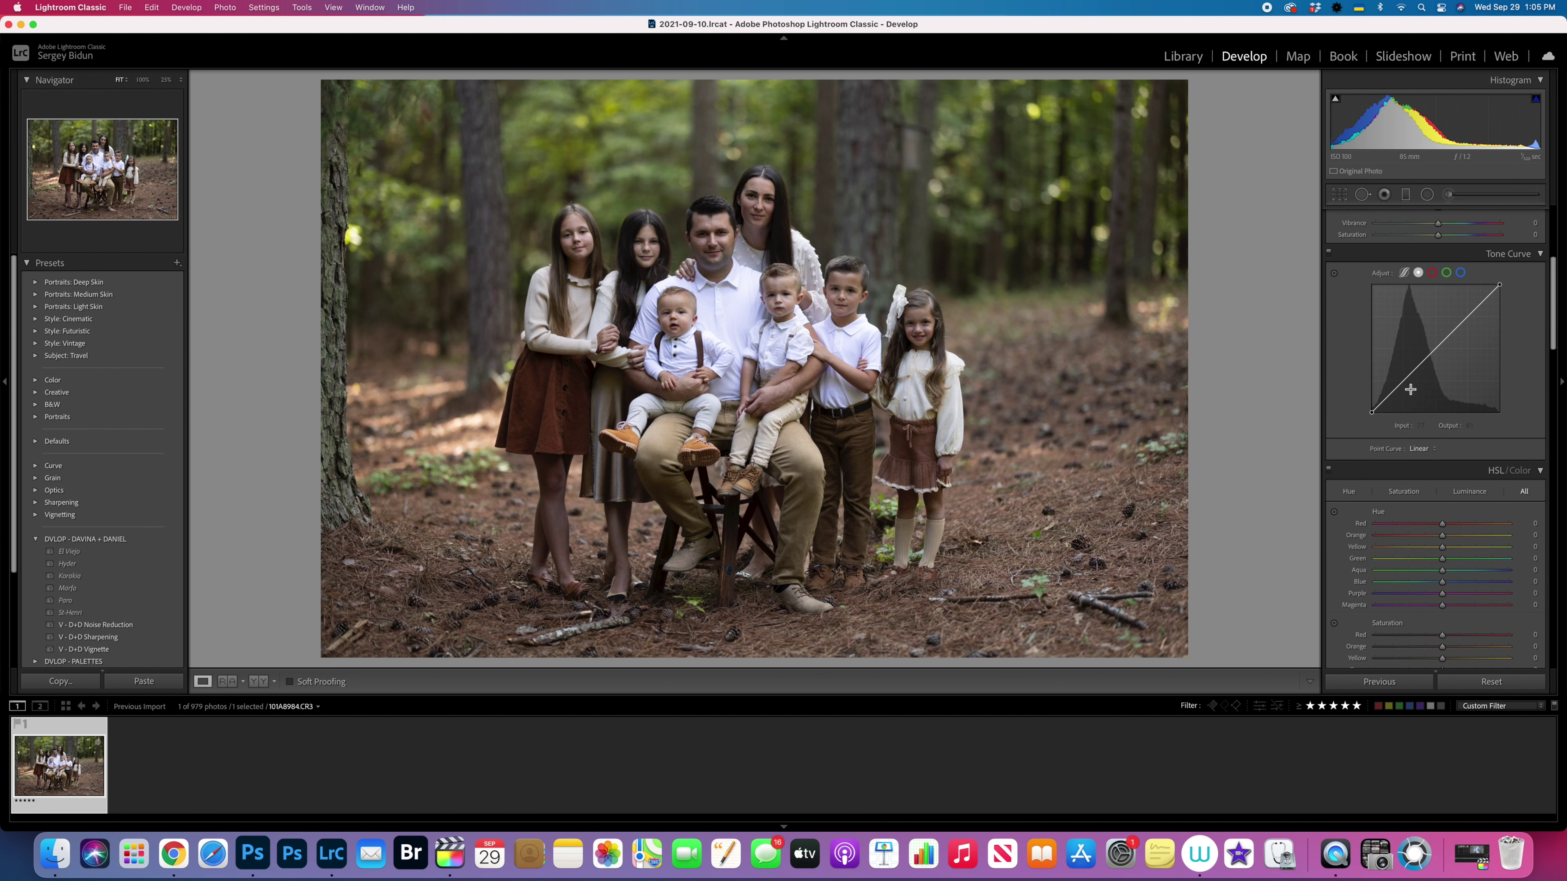
scroll(1410, 389, "down", 10)
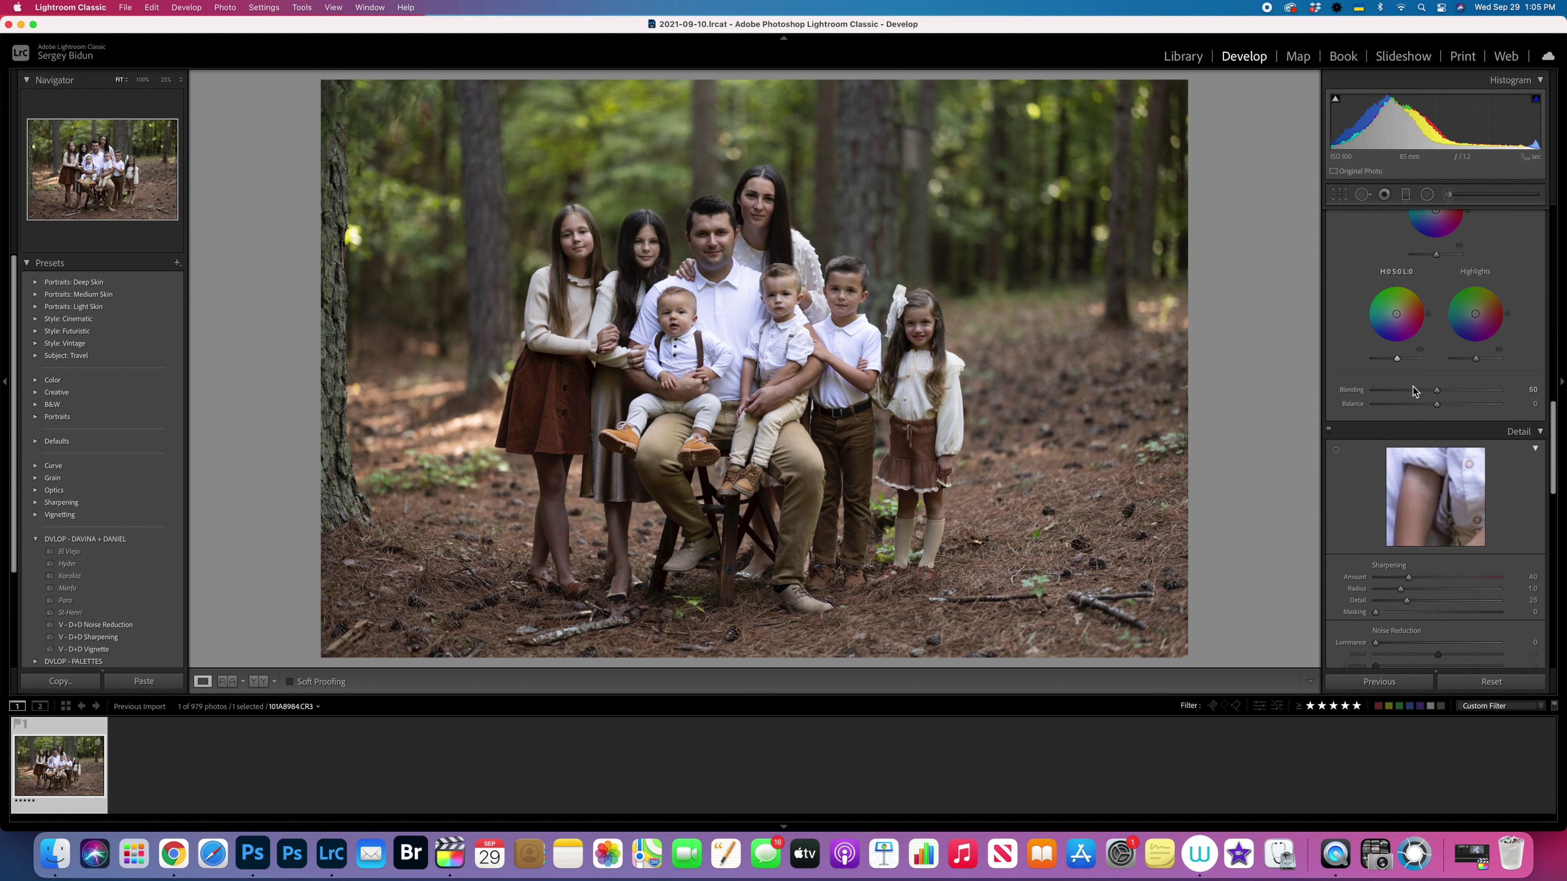
scroll(1412, 385, "down", 6)
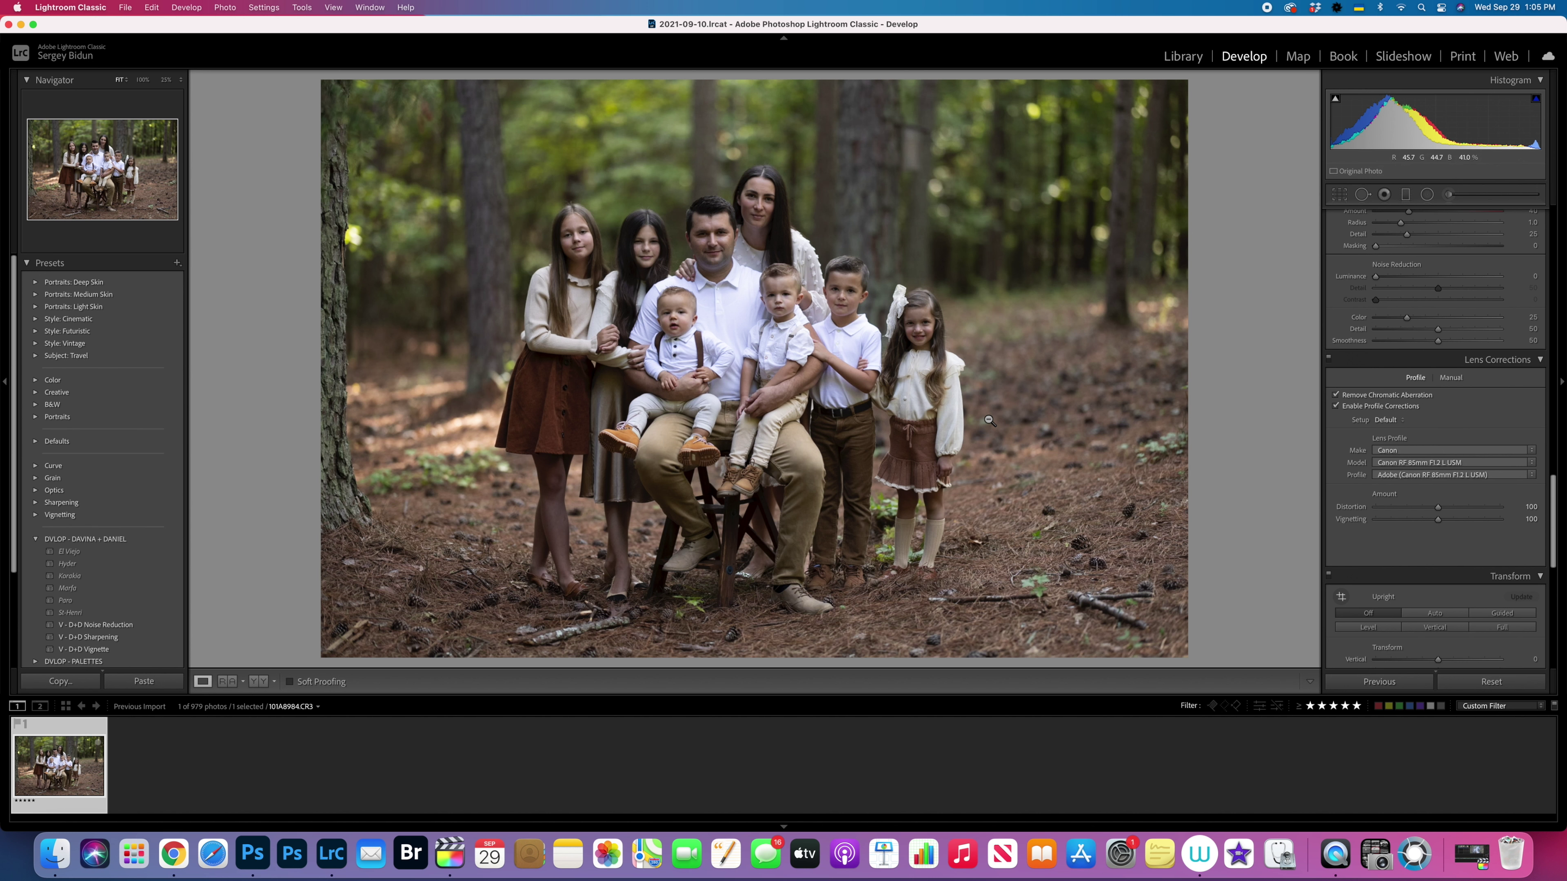
key("e")
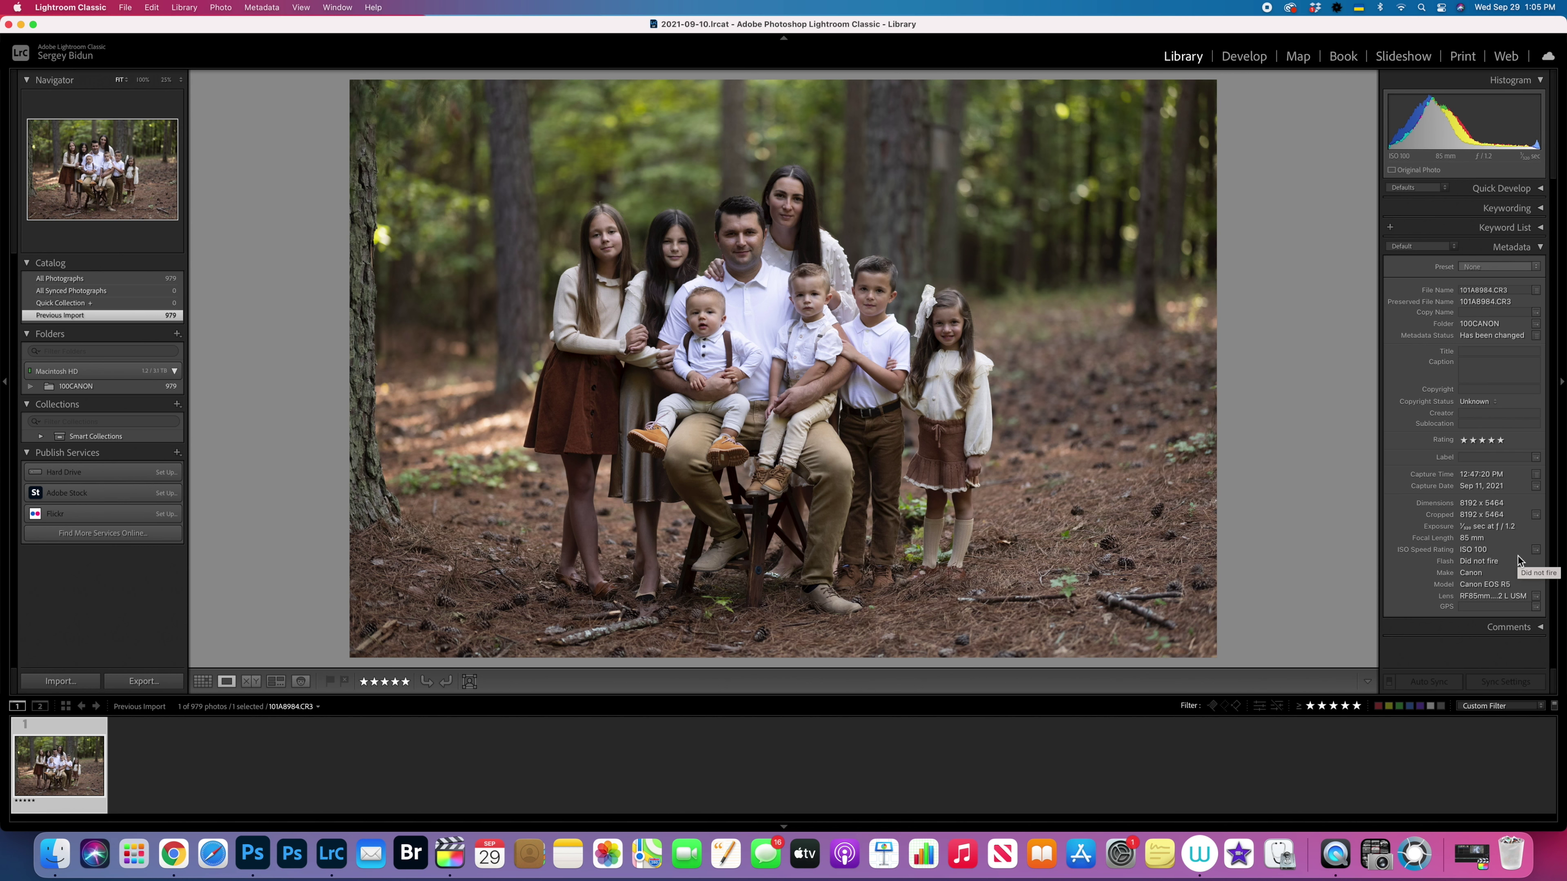
left_click(1245, 57)
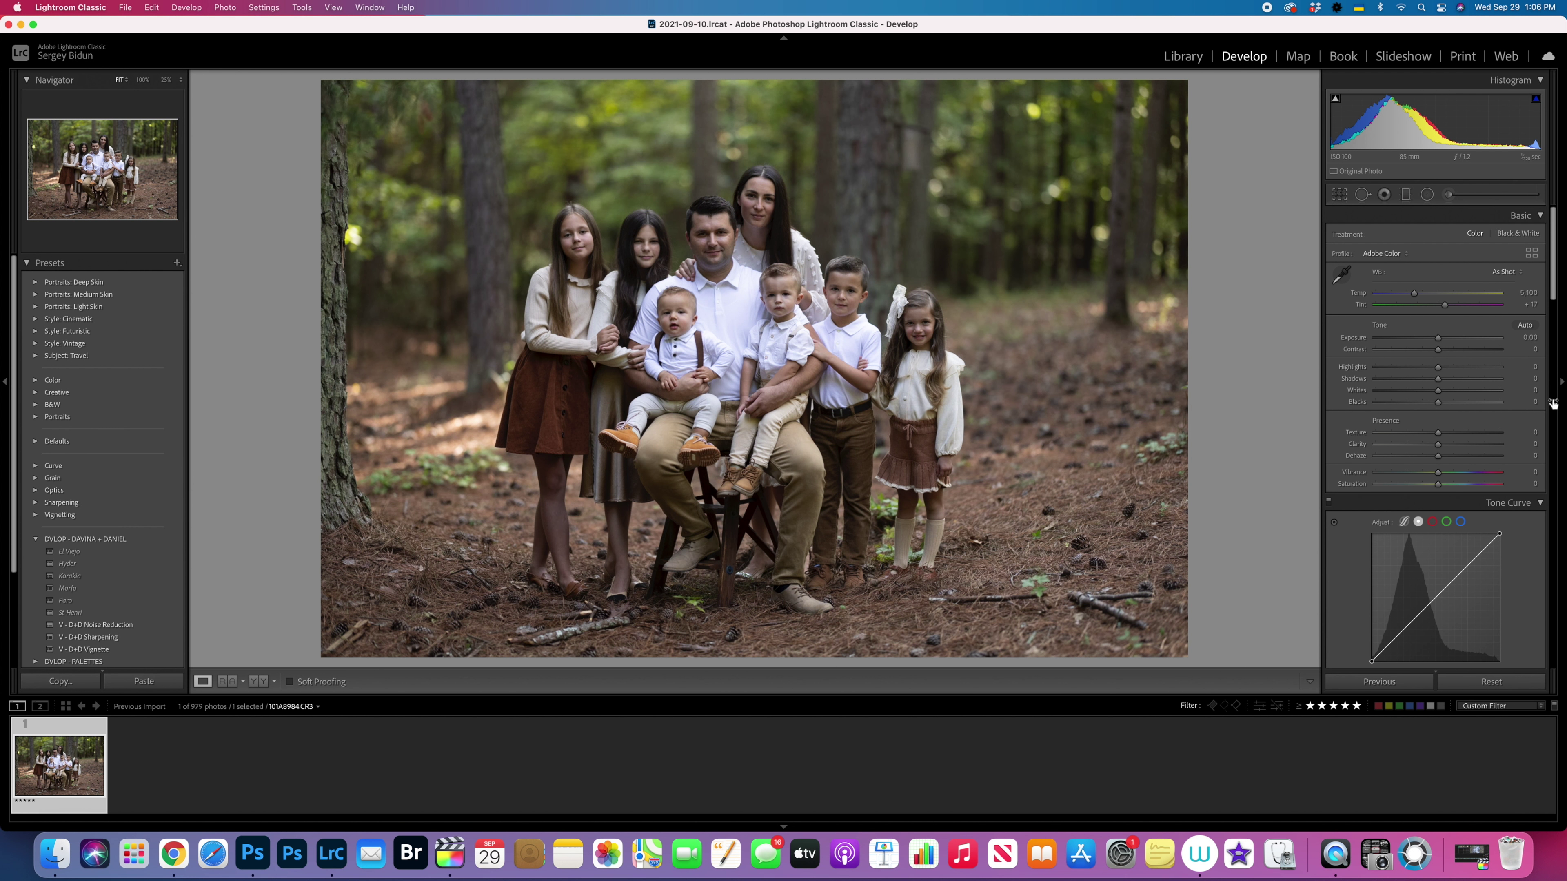
Step: Apply the CF Standard V3 profile, then set Highlights to -50 and Shadows to +42
left_click(1393, 256)
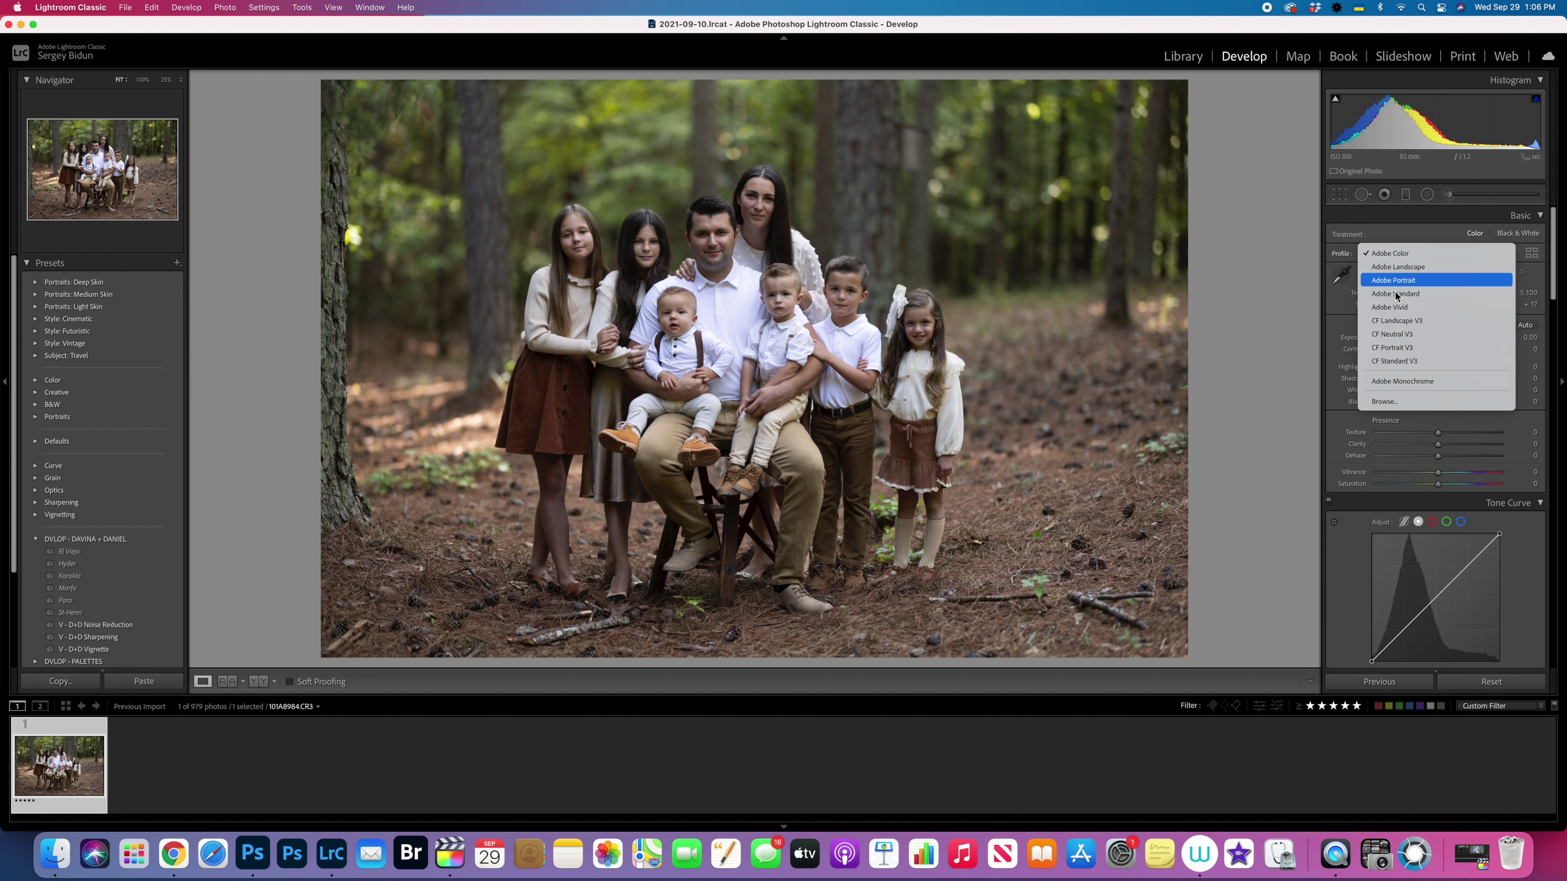
left_click(1405, 362)
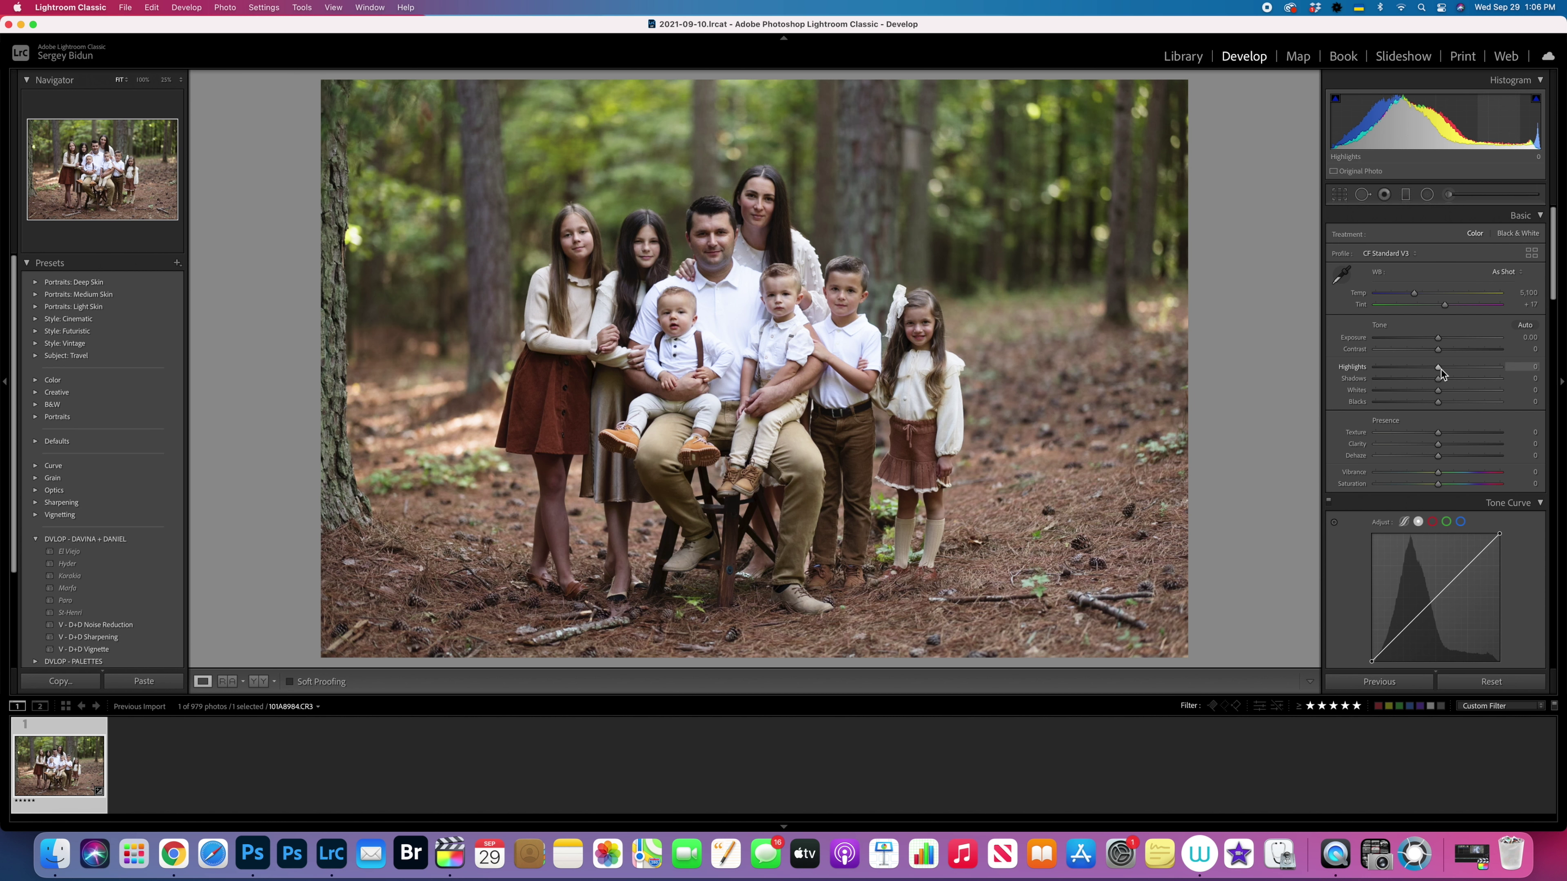
left_click_drag(1445, 368, 1409, 372)
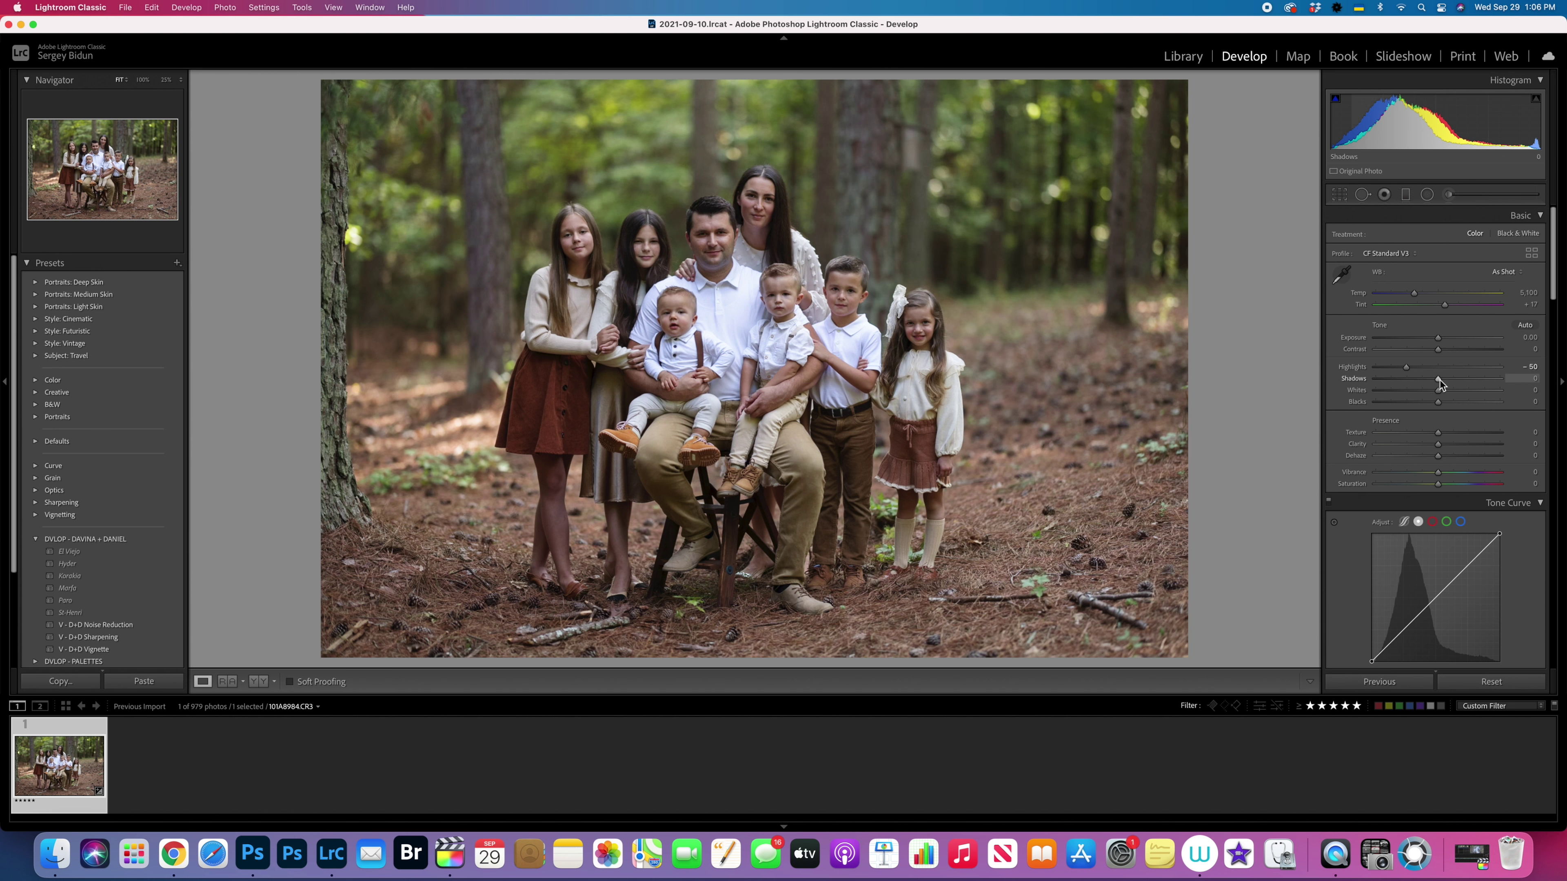
mouse_move(1440, 381)
left_mouse_down()
mouse_move(1479, 384)
mouse_move(1379, 392)
mouse_move(1465, 403)
mouse_move(1438, 403)
left_mouse_up()
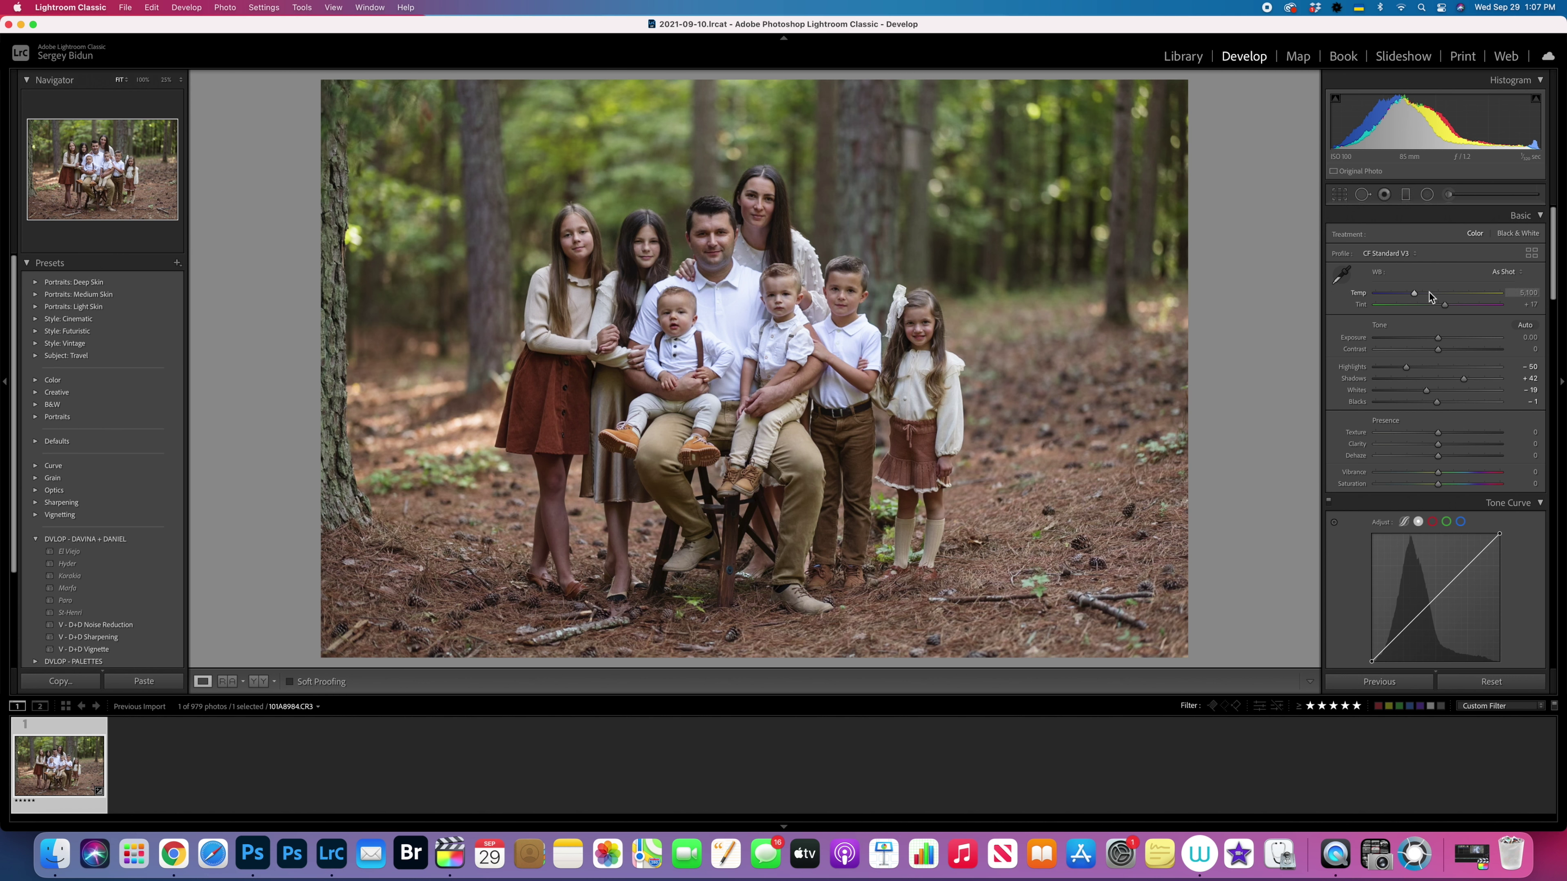
Step: Warm Temp to 5,712 and set Contrast +14, Highlights -67, Shadows +72, Blacks -16
left_click_drag(1419, 293, 1422, 293)
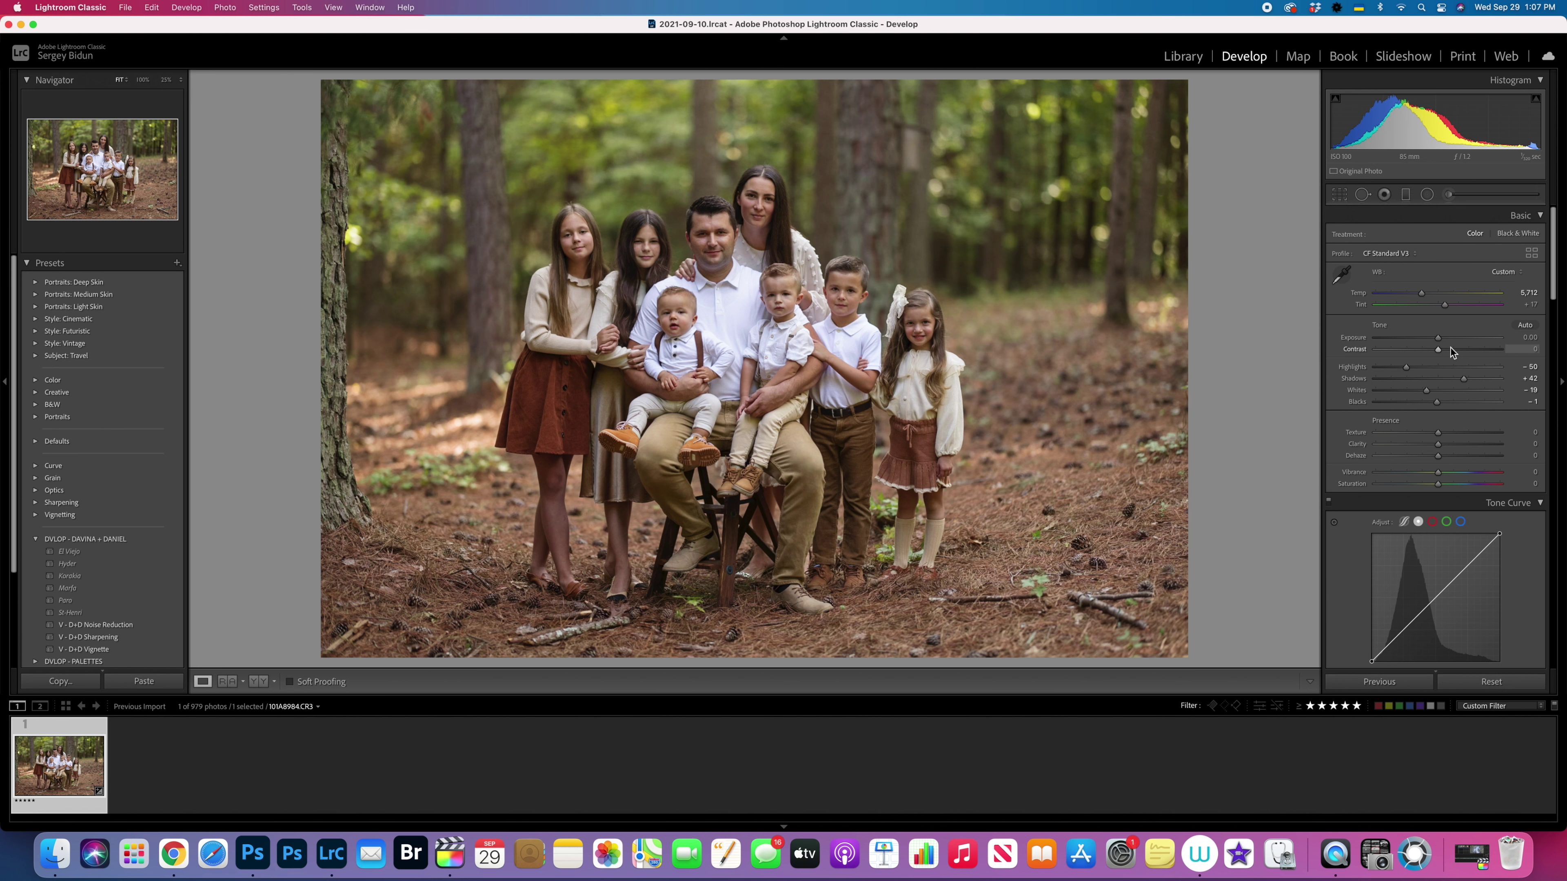
left_click_drag(1452, 351, 1440, 337)
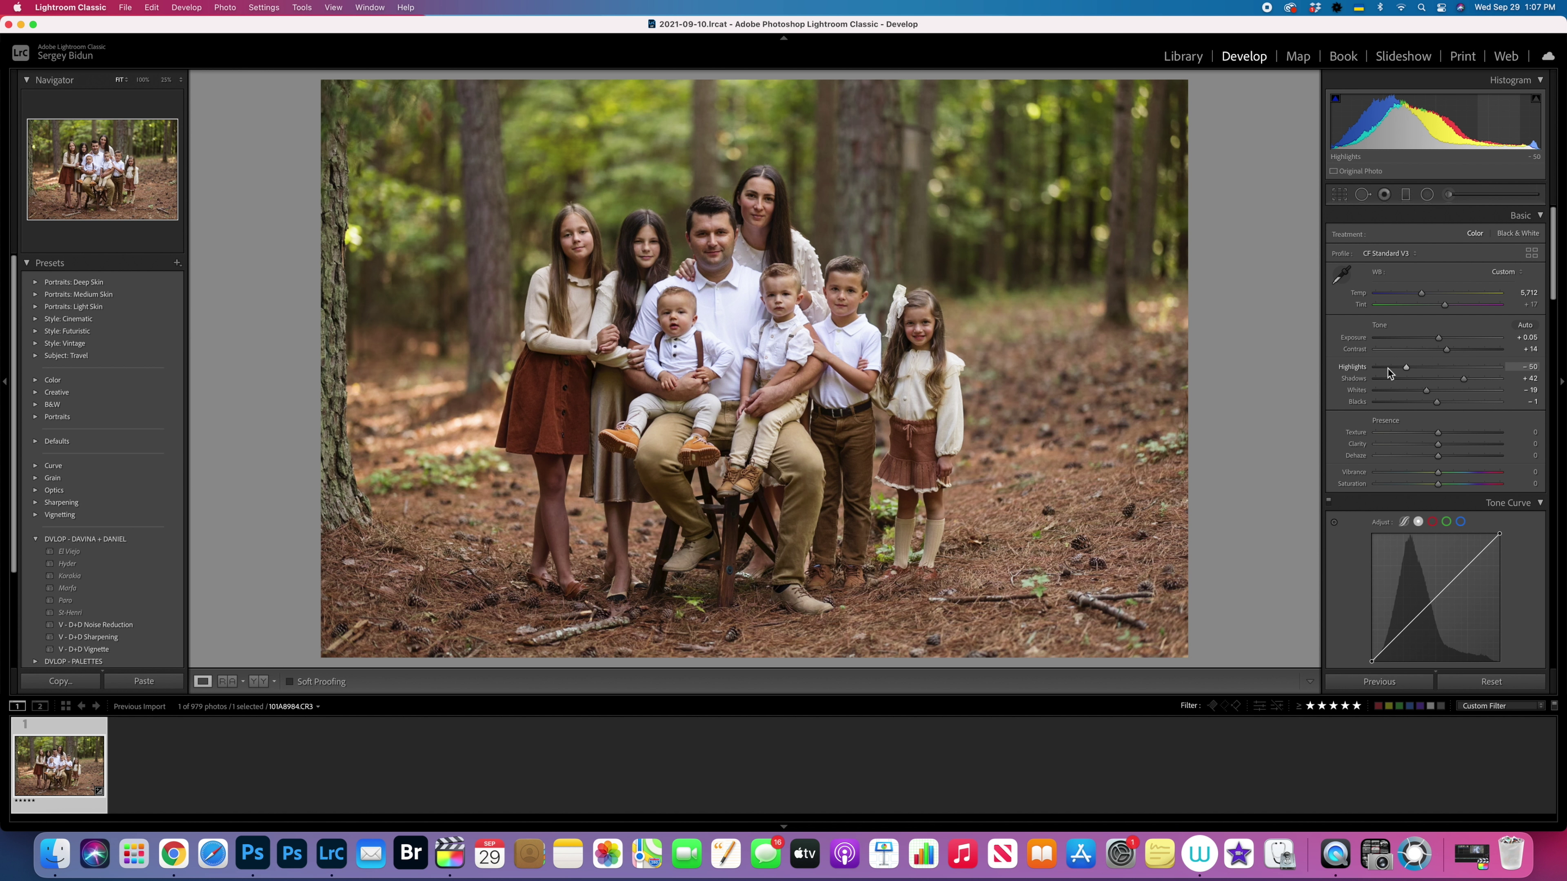
left_click(1387, 369)
left_click_drag(1388, 369, 1396, 367)
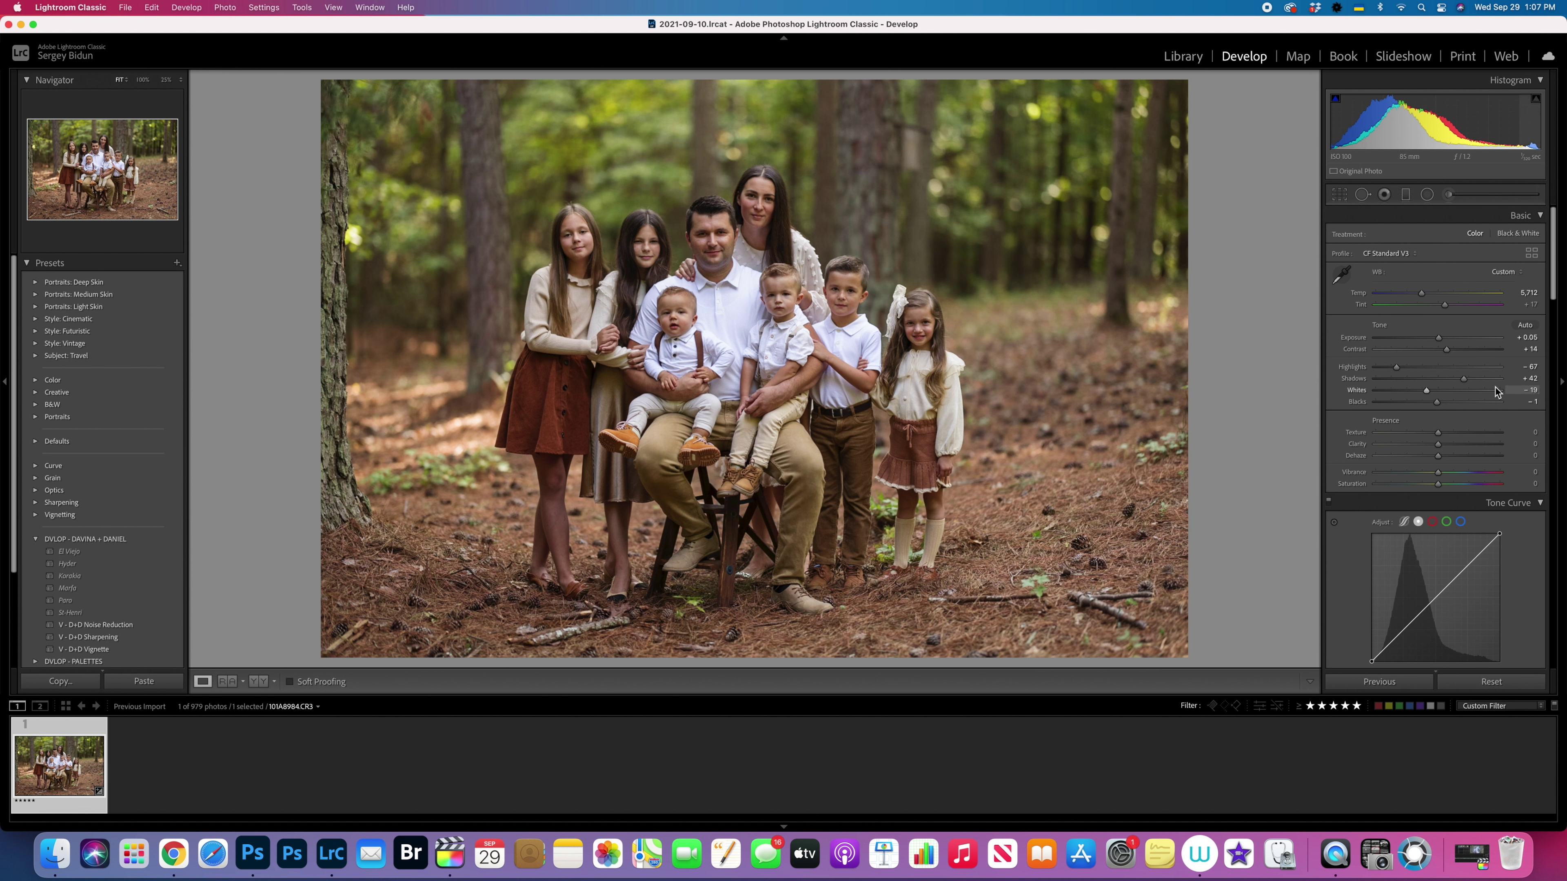
left_click(1483, 378)
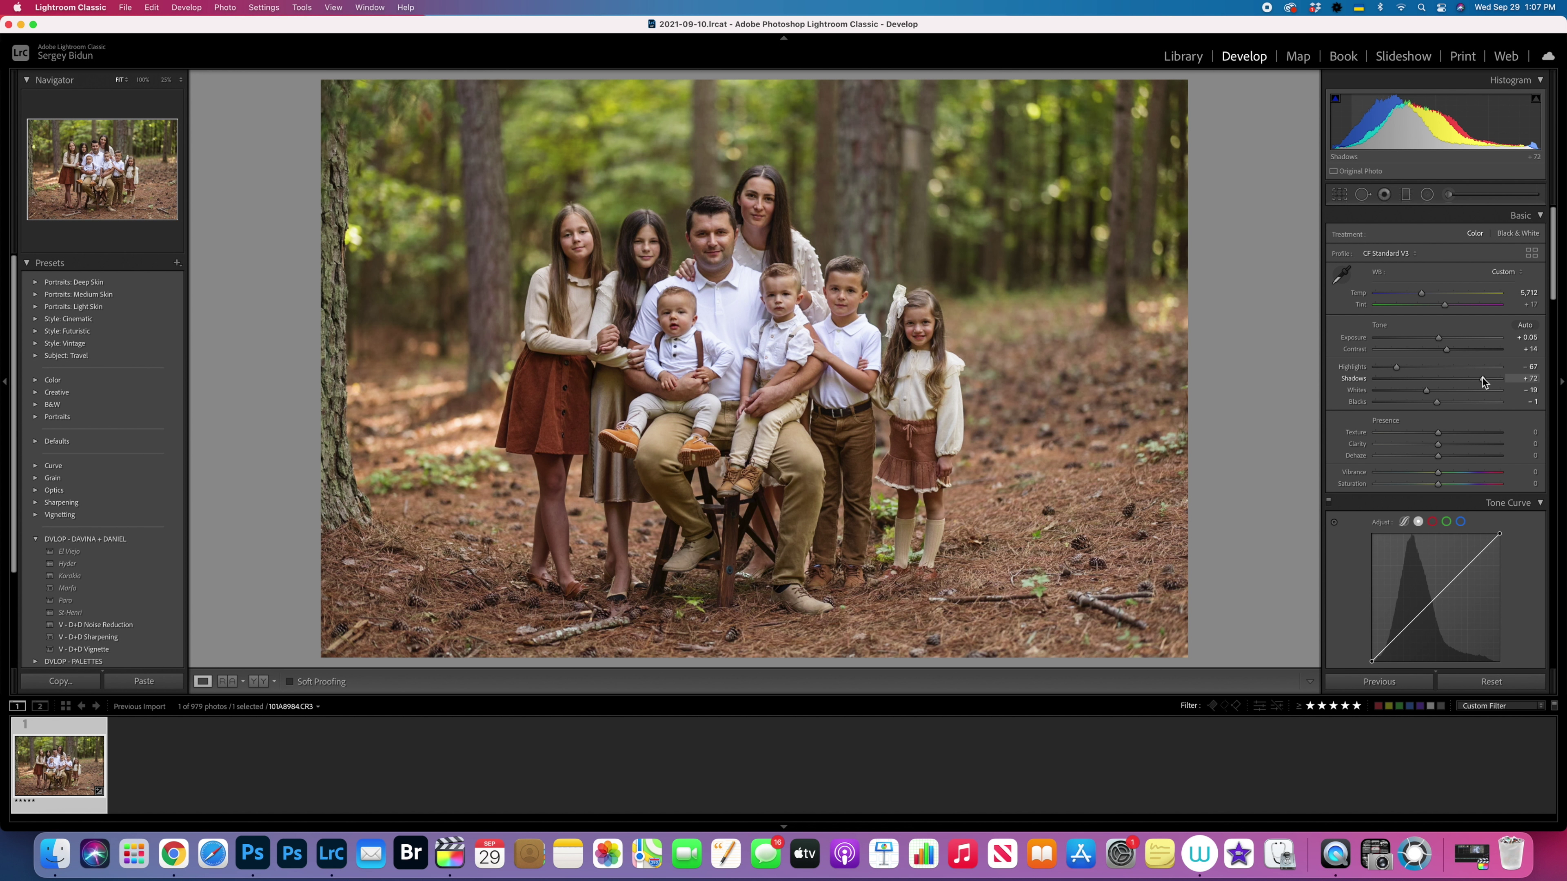
left_click(1426, 403)
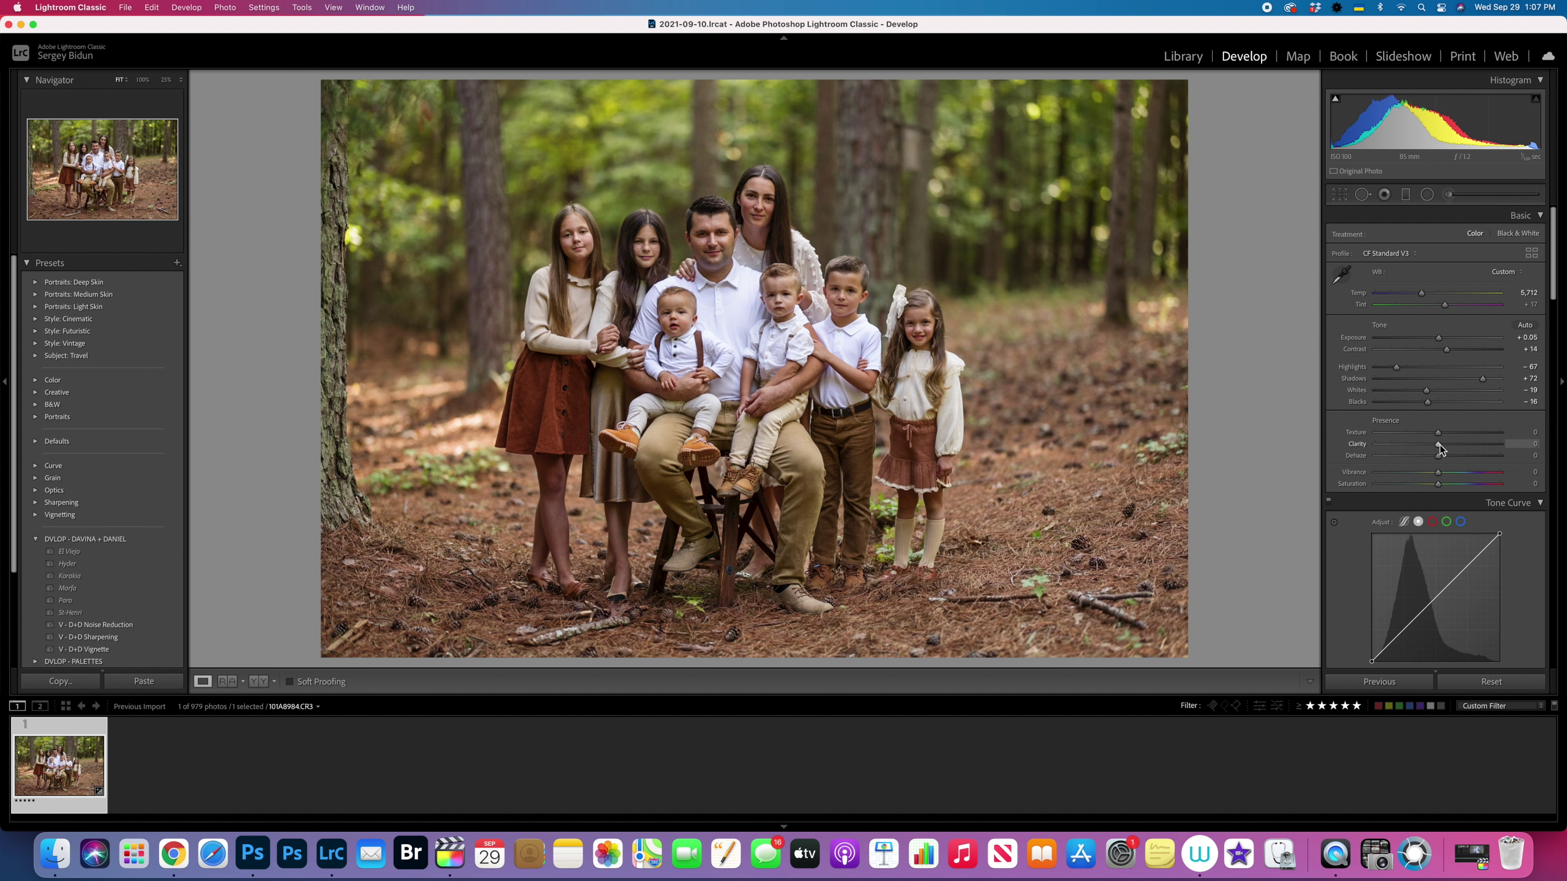
Step: Add Clarity +4 and Dehaze +2, and nudge Tint to +21
left_click_drag(1439, 445, 1441, 445)
scroll(1439, 456, "down", 1)
left_click_drag(1438, 451, 1439, 450)
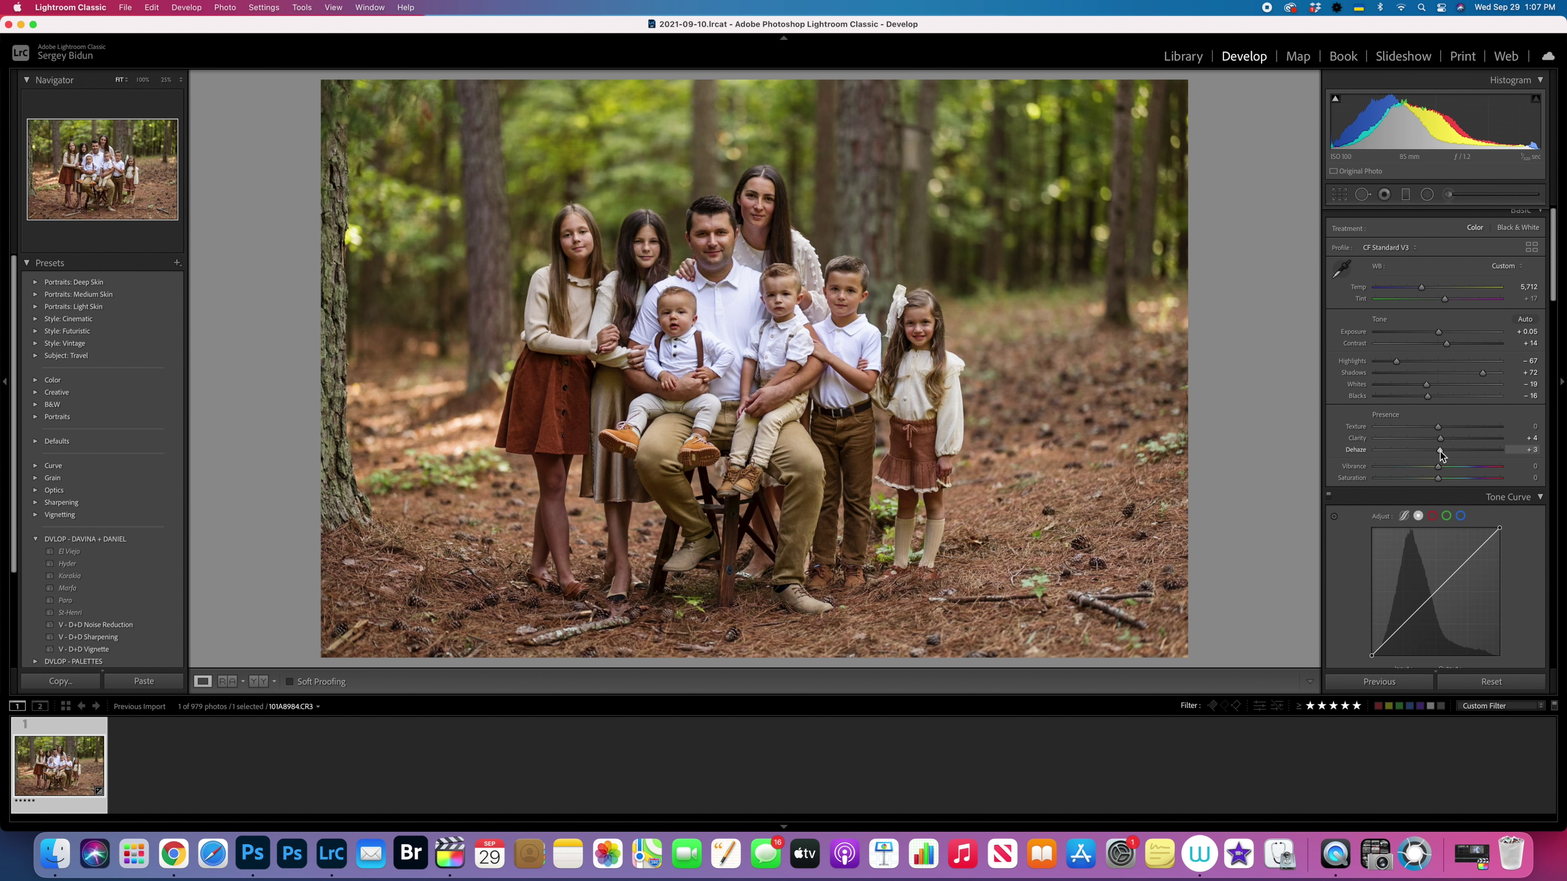
scroll(1438, 453, "up", 1)
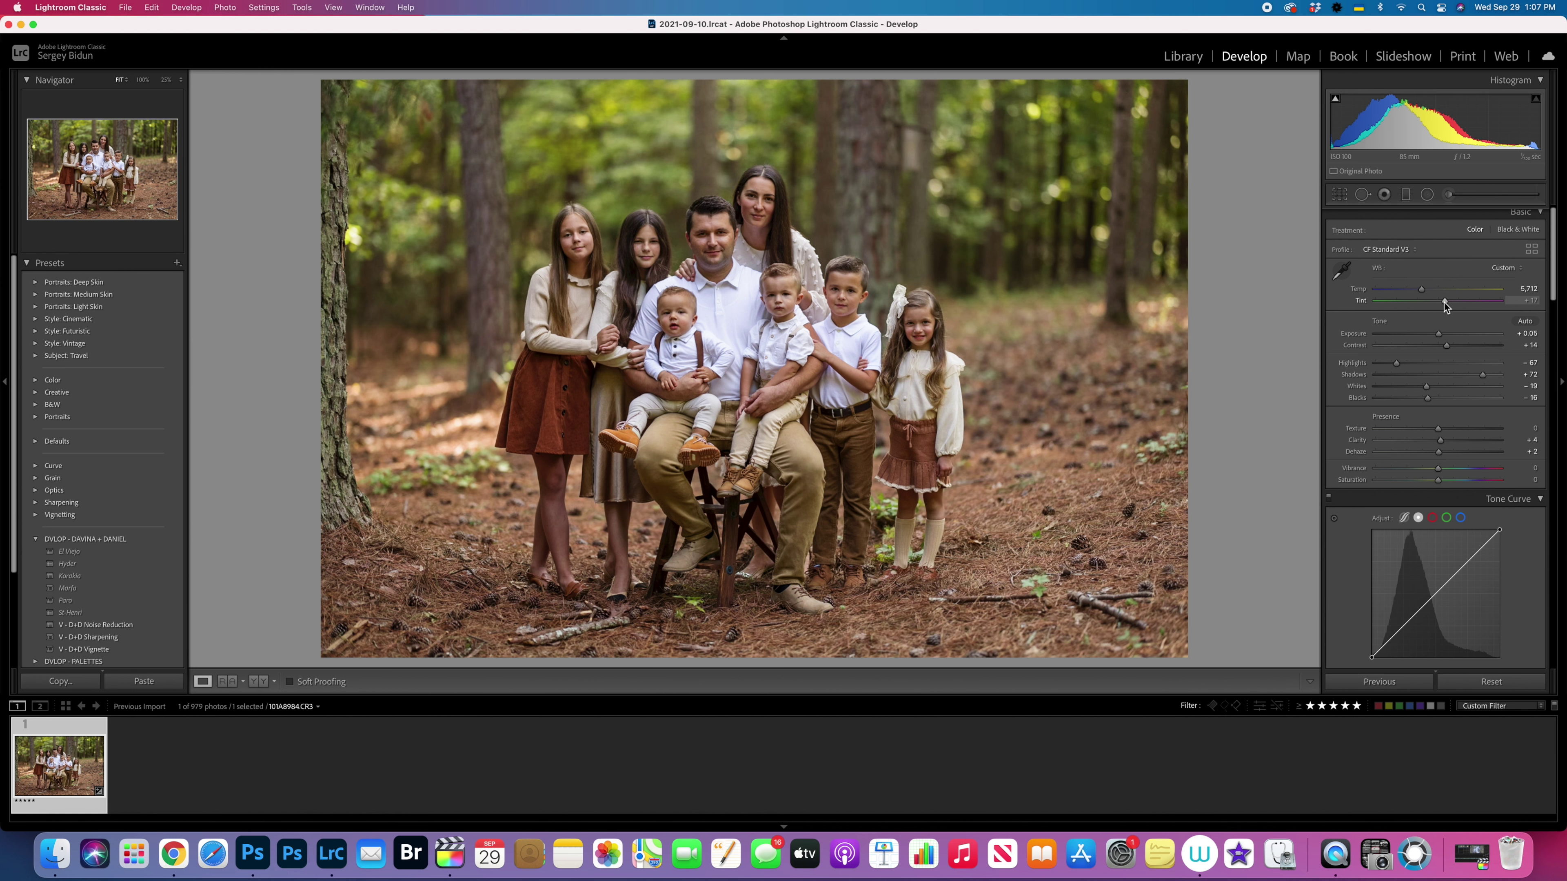
left_click_drag(1447, 302, 1445, 302)
scroll(1419, 422, "down", 10)
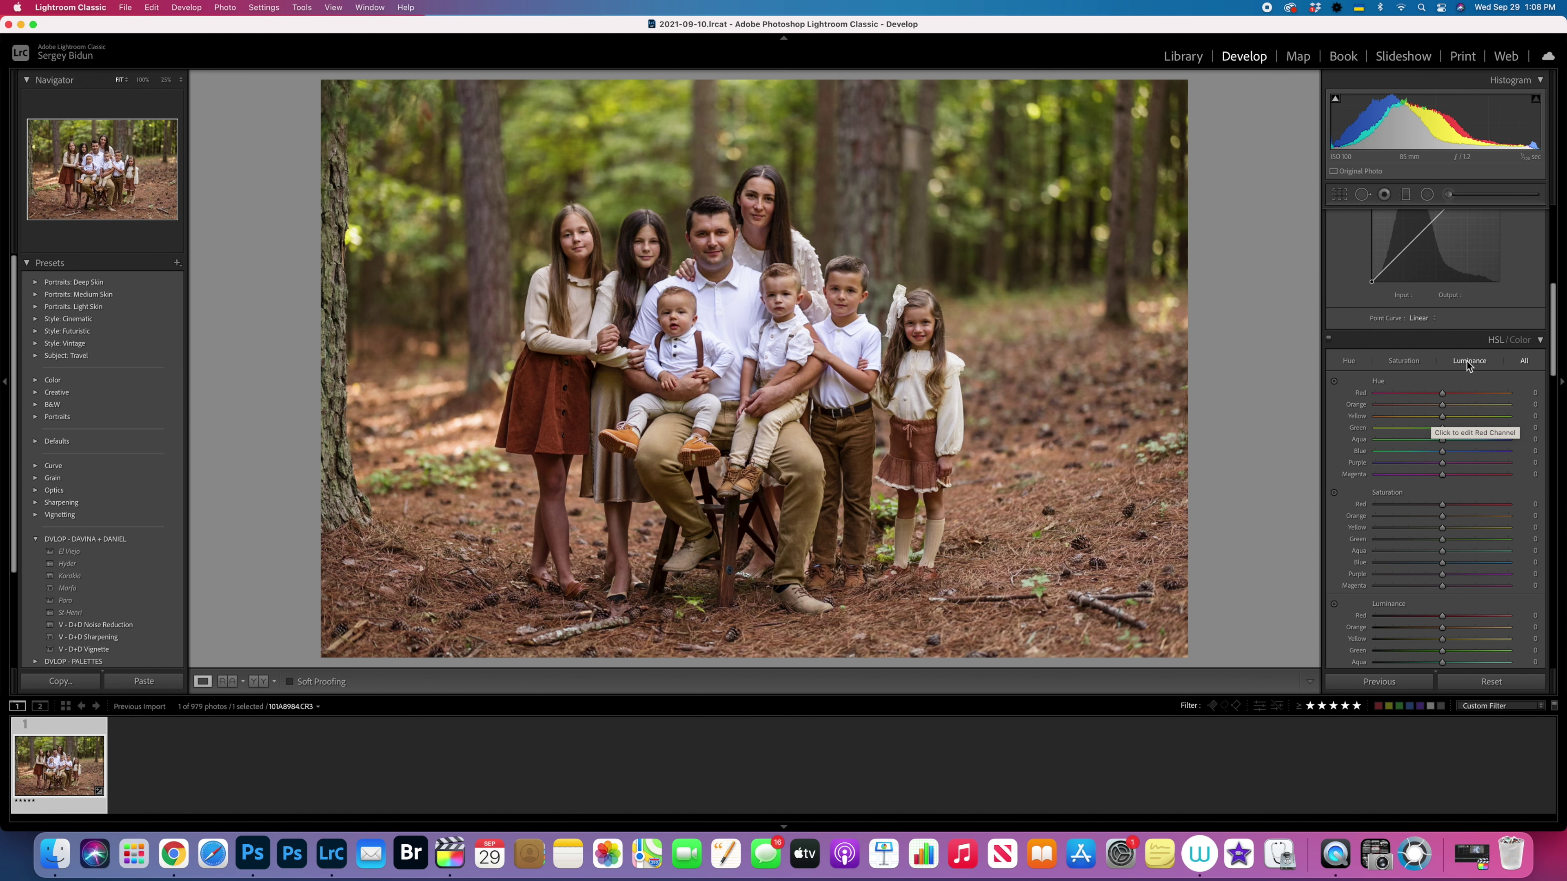
Step: Brighten the Red and Yellow HSL luminance, leave Orange unchanged, and begin luminance noise reduction
left_click(1466, 361)
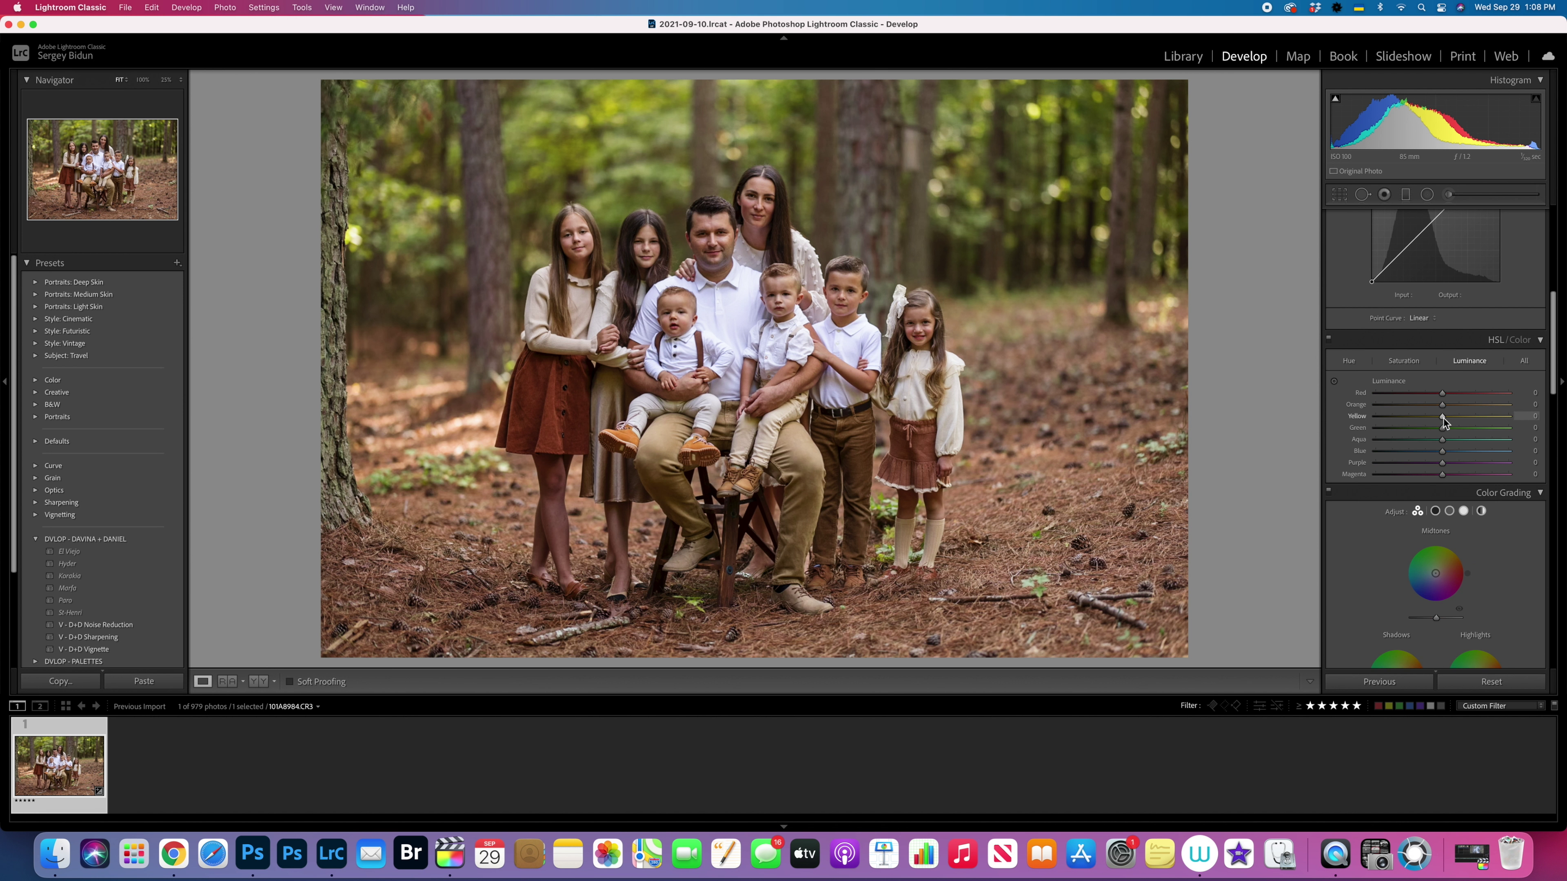
mouse_move(1448, 419)
left_mouse_down()
mouse_move(1469, 423)
mouse_move(1446, 422)
left_mouse_up()
left_click_drag(1443, 393, 1397, 416)
key("Up")
key("Up")
key("Up")
key("Up")
key("Up")
key("Up")
key("Up")
key("Up")
key("Up")
key("Up")
key("Down")
key("Down")
key("Down")
key("Down")
key("Down")
key("Down")
key("Down")
key("Down")
key("Down")
key("Down")
key("Down")
key("Down")
key("Down")
scroll(1446, 414, "down", 10)
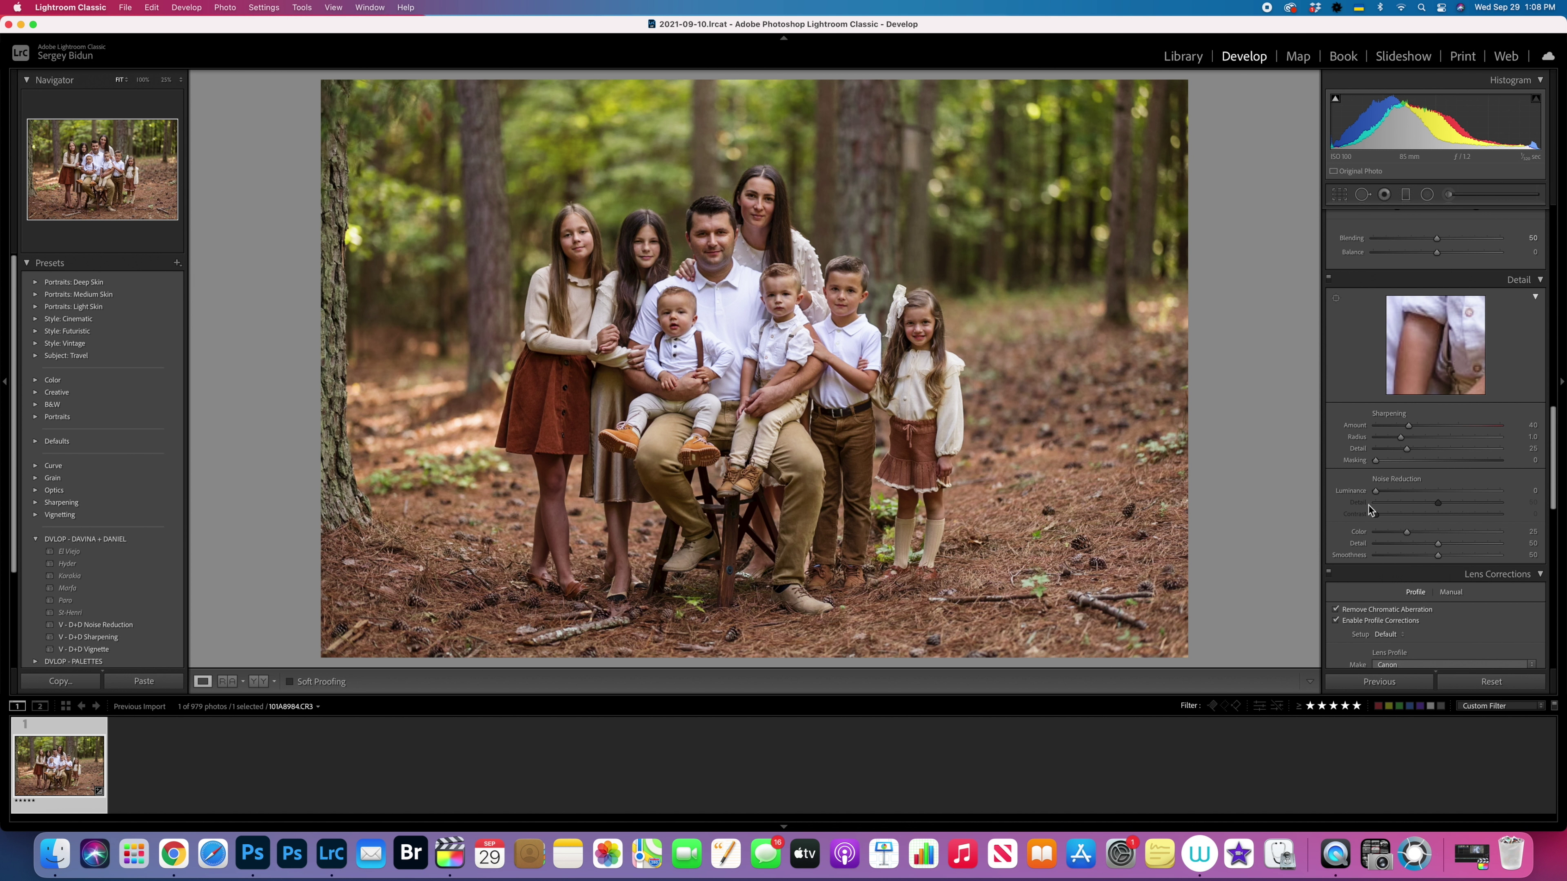
left_click(1412, 491)
Step: Set luminance noise reduction to 27 and, after comparing, leave lens profile corrections off
left_click_drag(1411, 491, 1410, 491)
scroll(1403, 572, "down", 3)
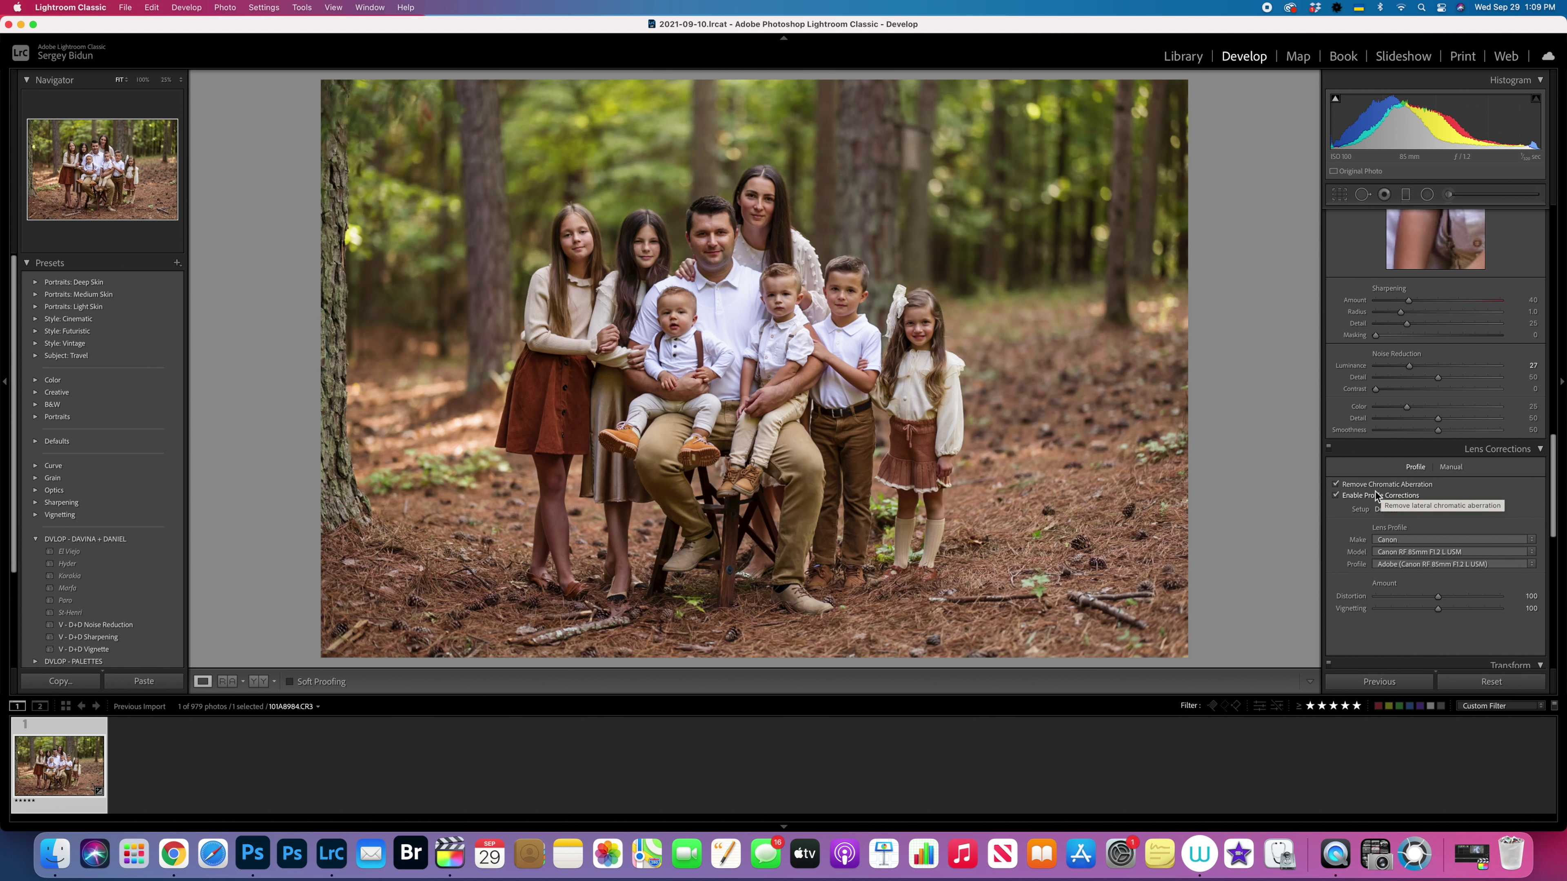
left_click(1336, 497)
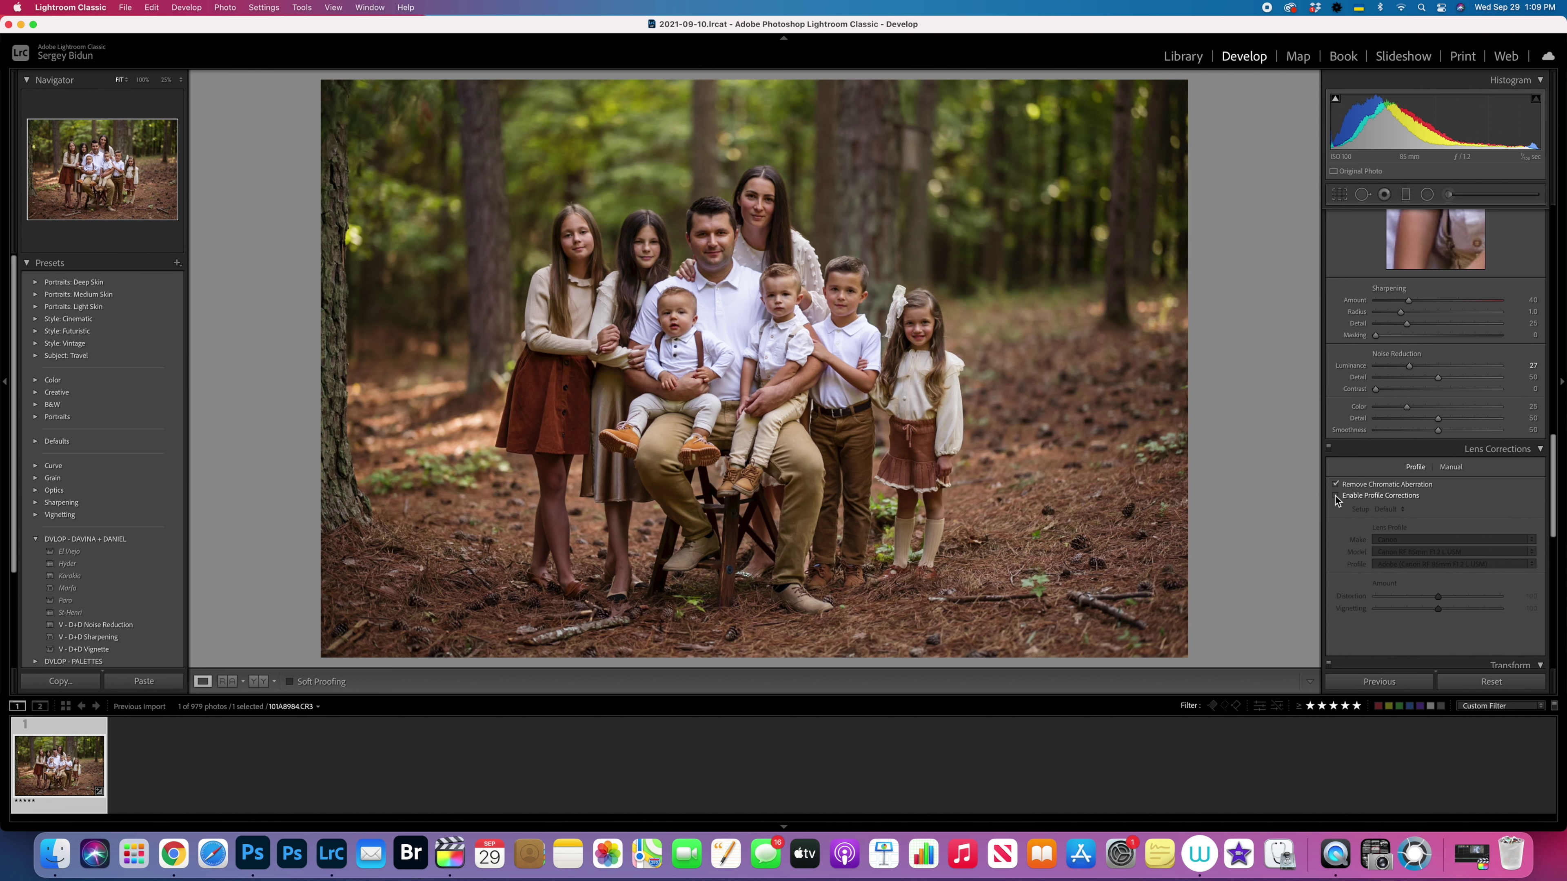
left_click(1336, 497)
left_click(1336, 497)
left_click(1336, 495)
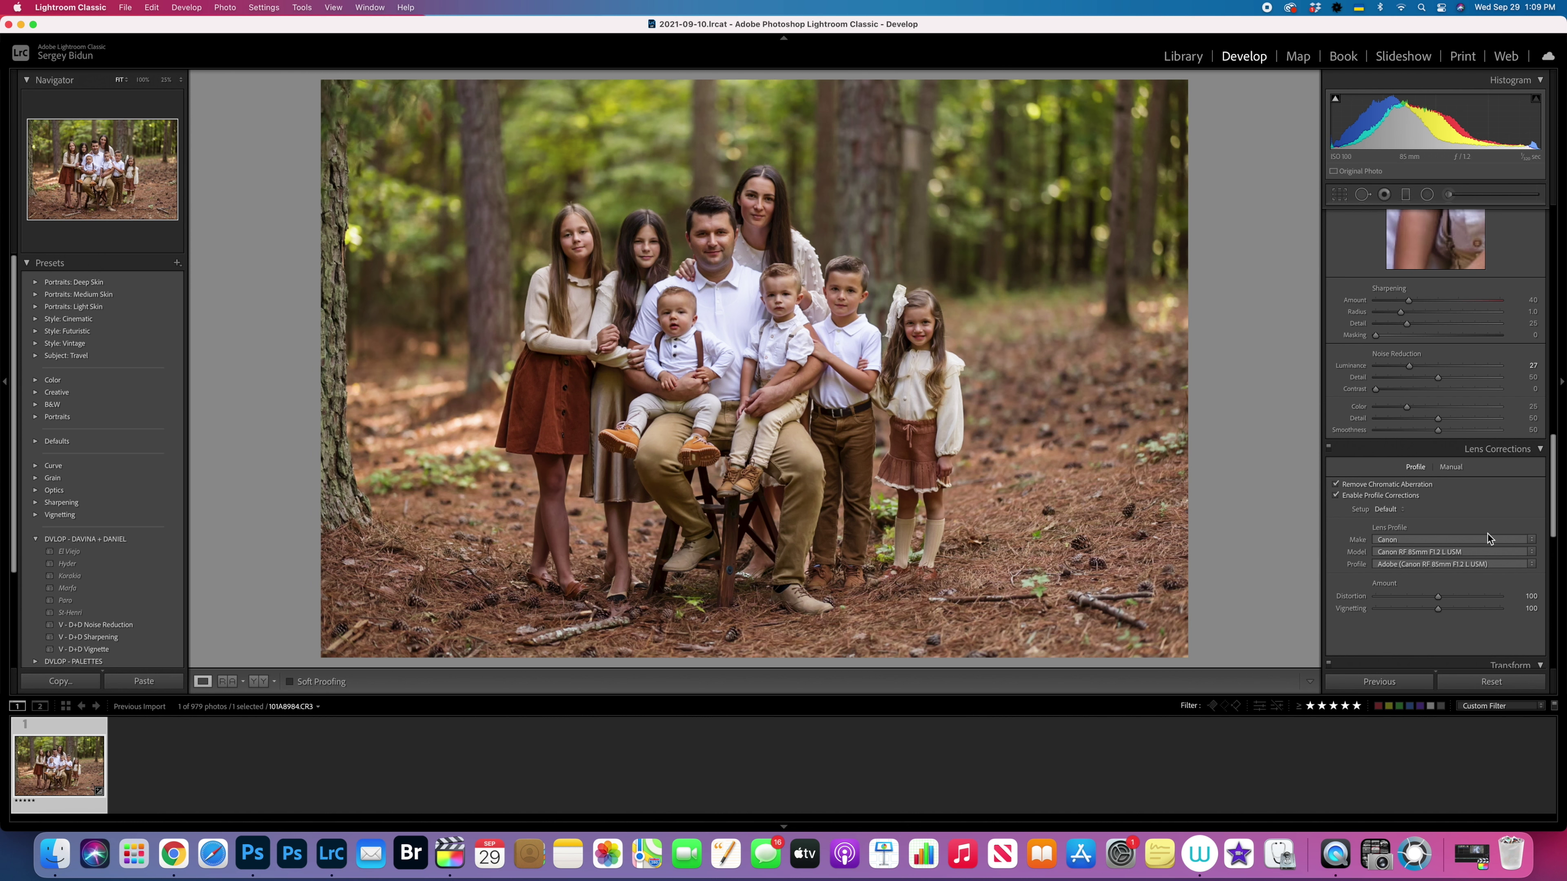
left_click(1336, 496)
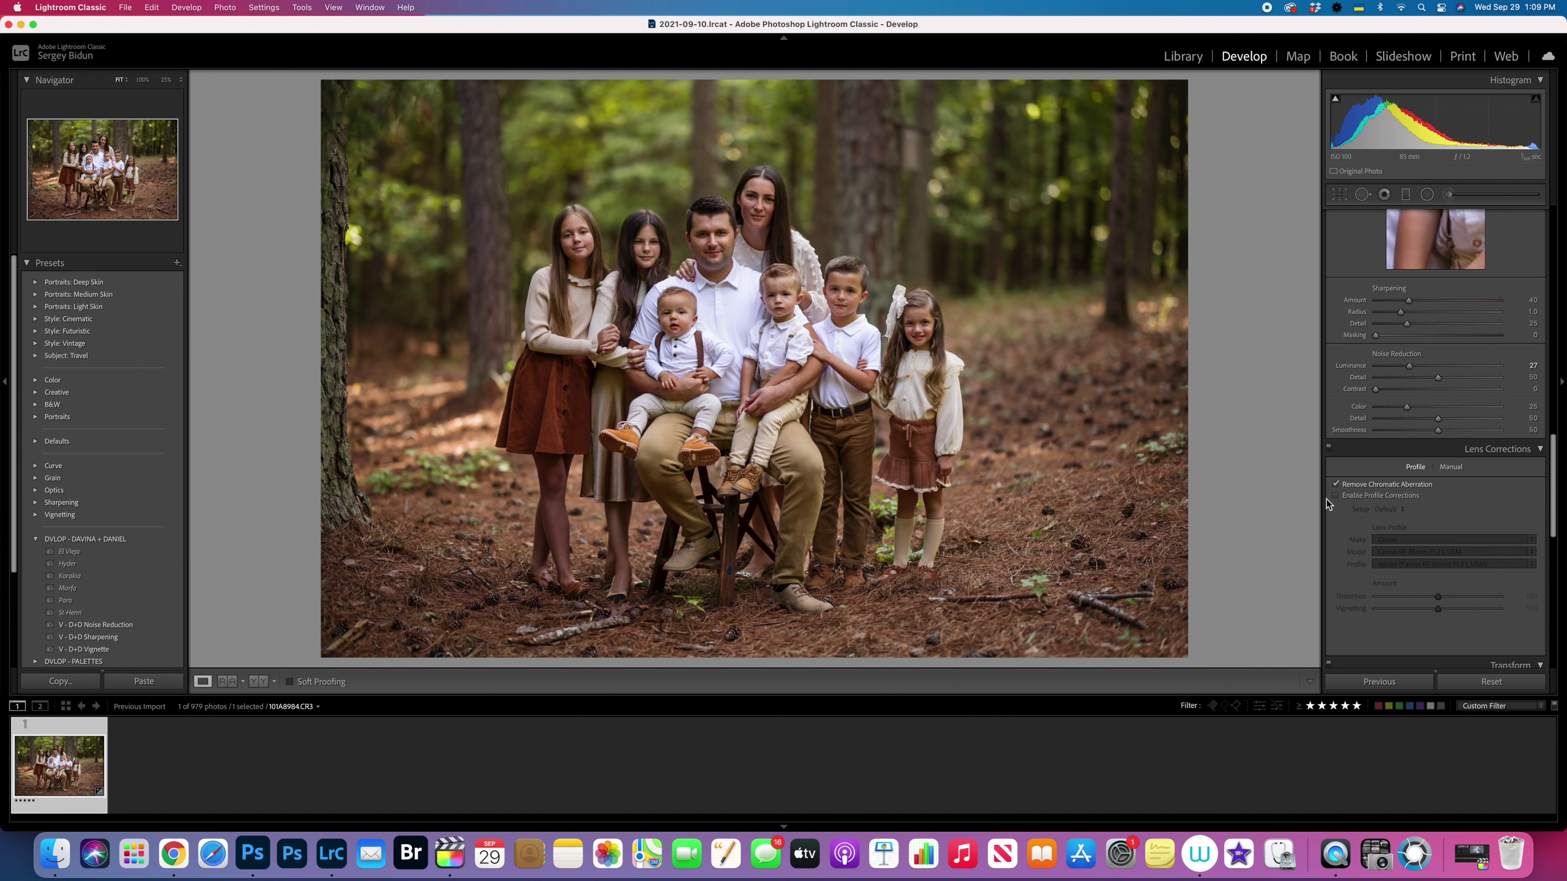
Step: Raise Exposure to +0.20 in the Basic panel
scroll(1464, 437, "down", 10)
scroll(1463, 437, "up", 15)
left_click_drag(1439, 342, 1444, 348)
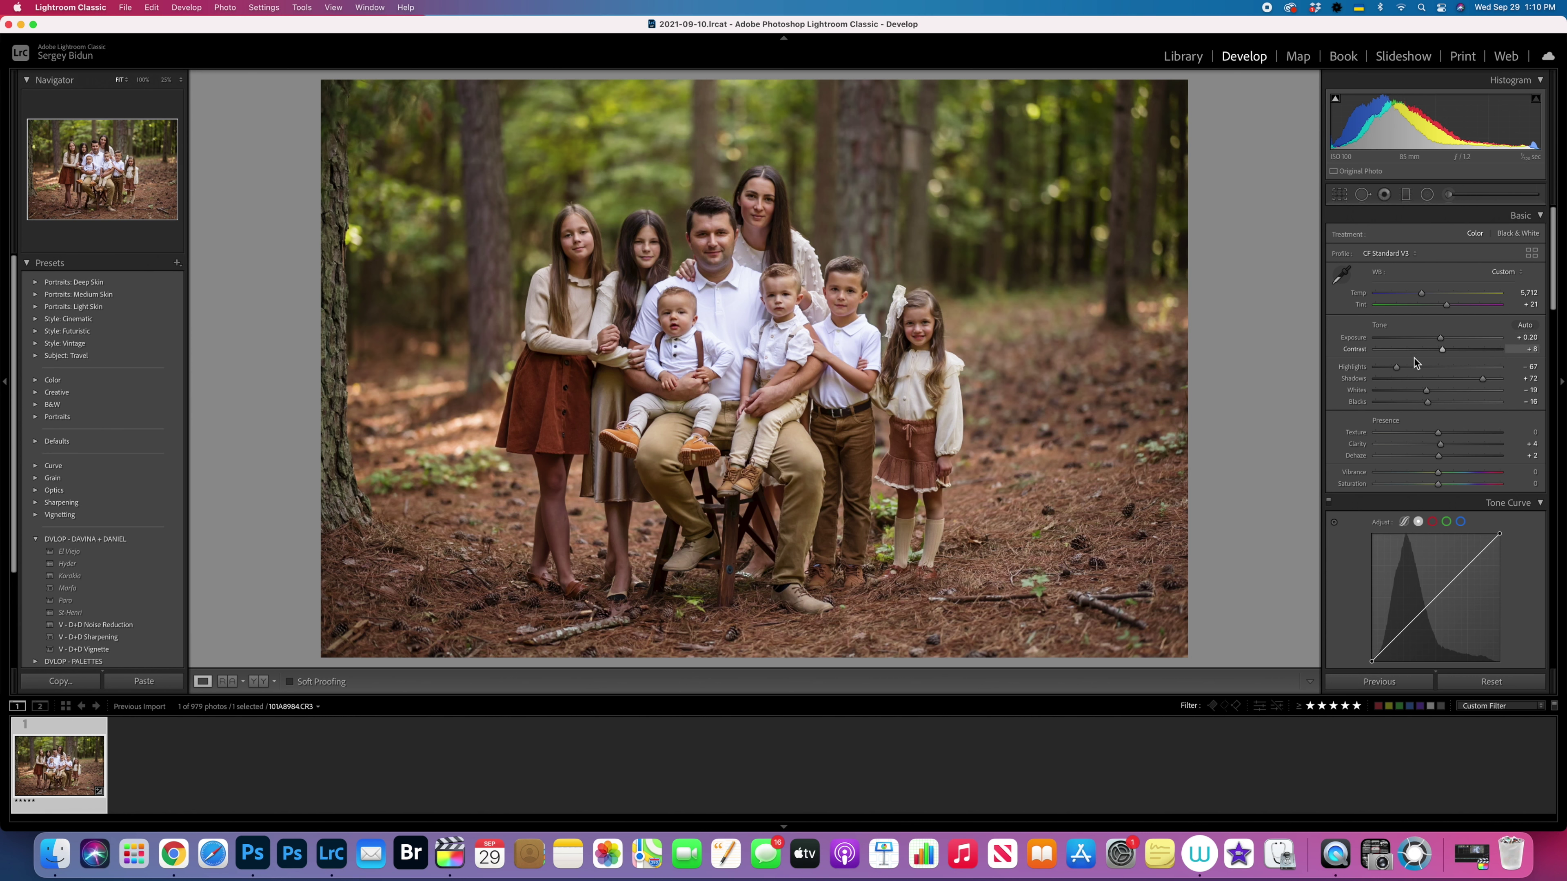
left_click_drag(1474, 382, 1494, 380)
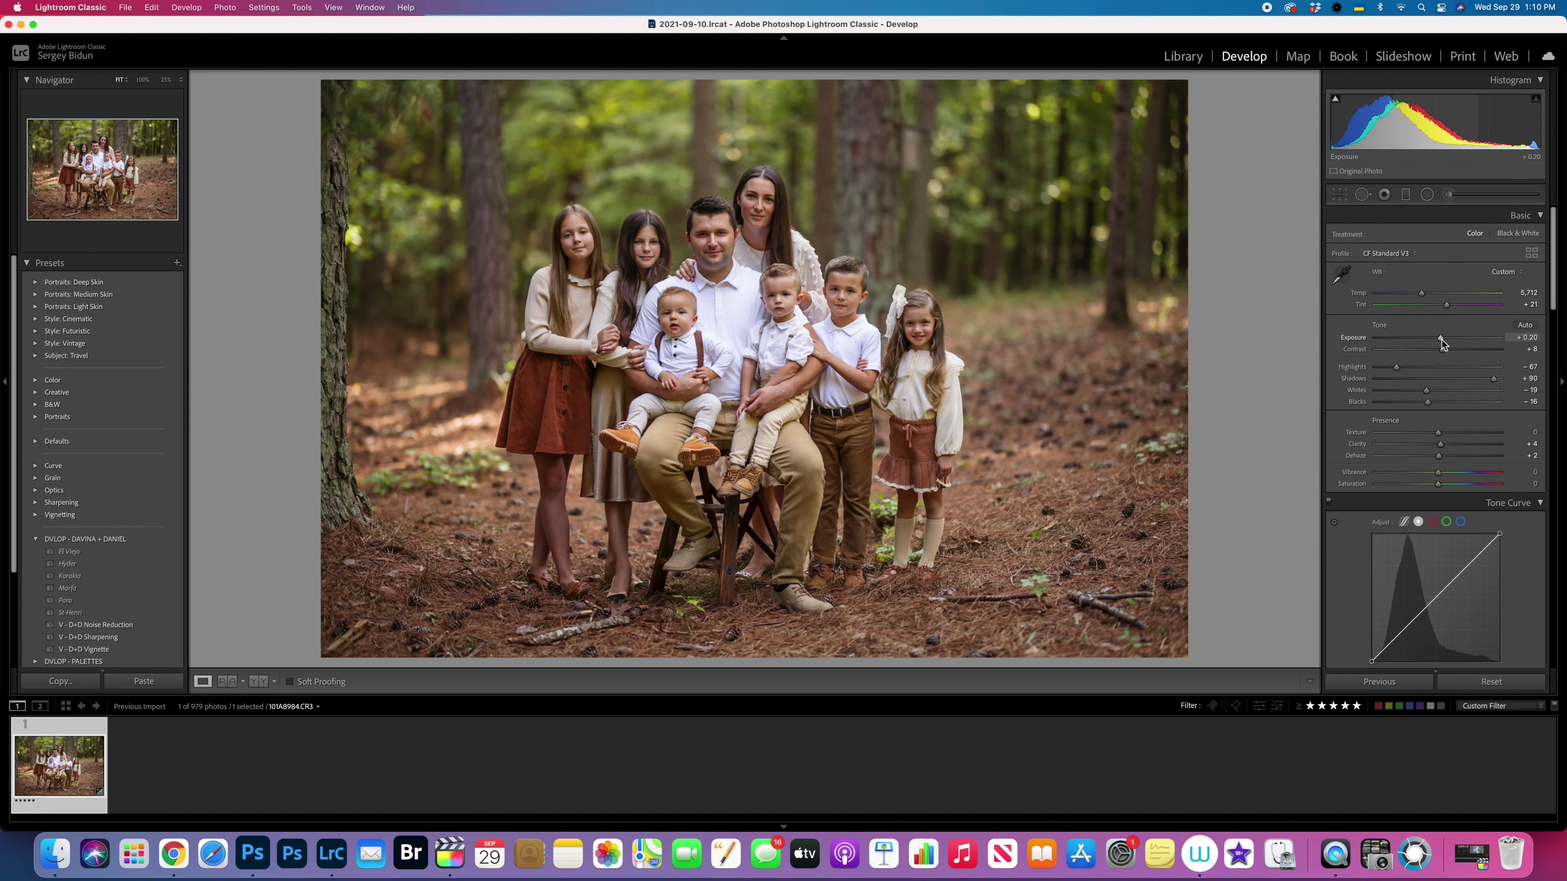
left_click_drag(1442, 339, 1421, 402)
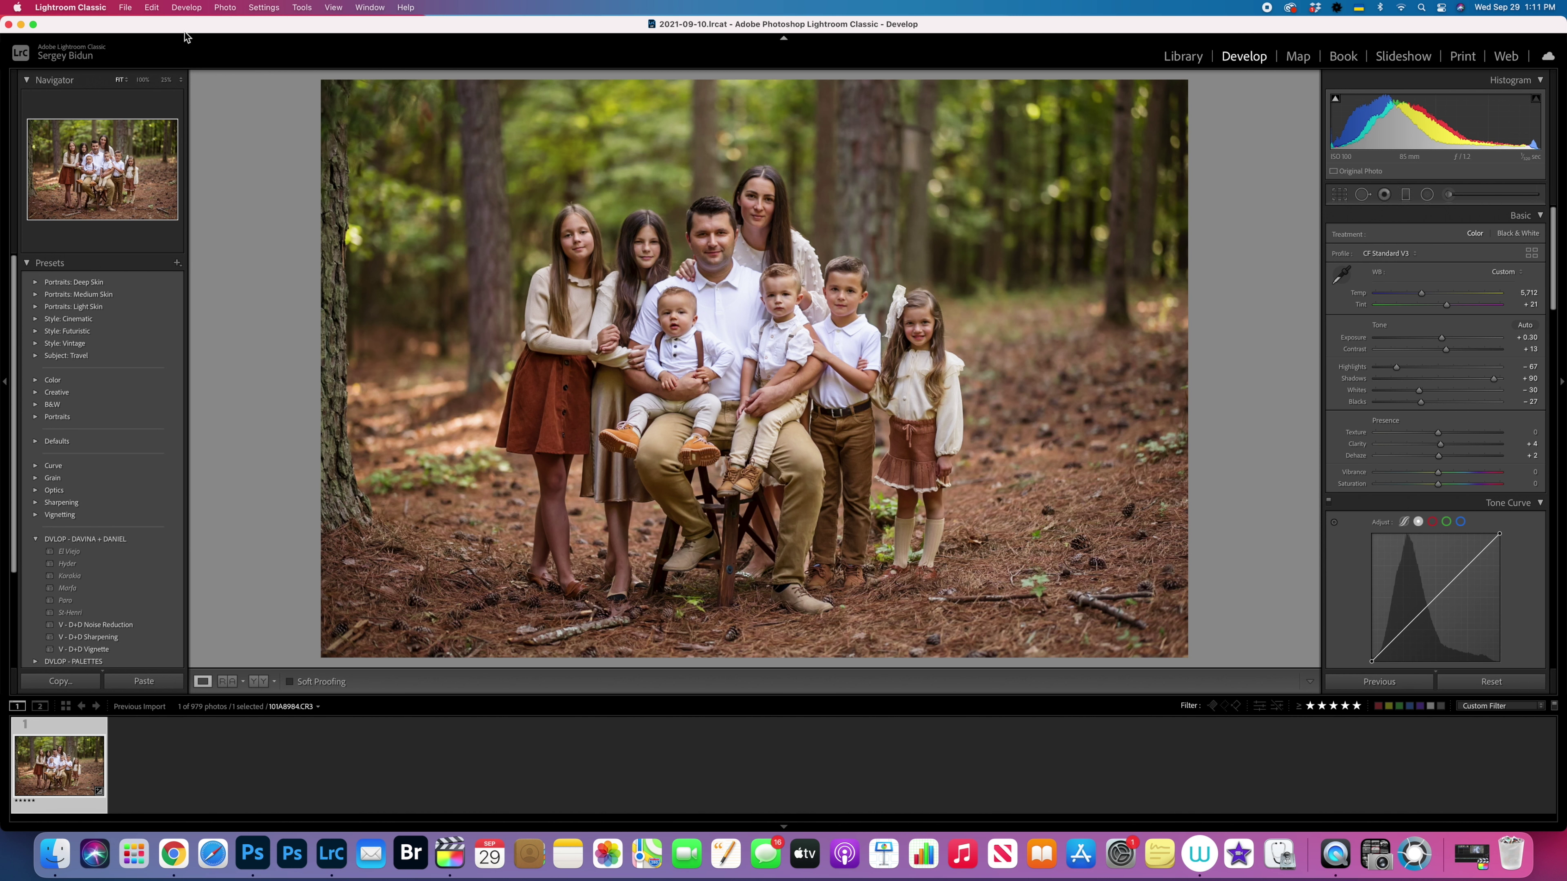
Step: Open the Export dialog and set the Desktop as the destination folder
left_click(124, 8)
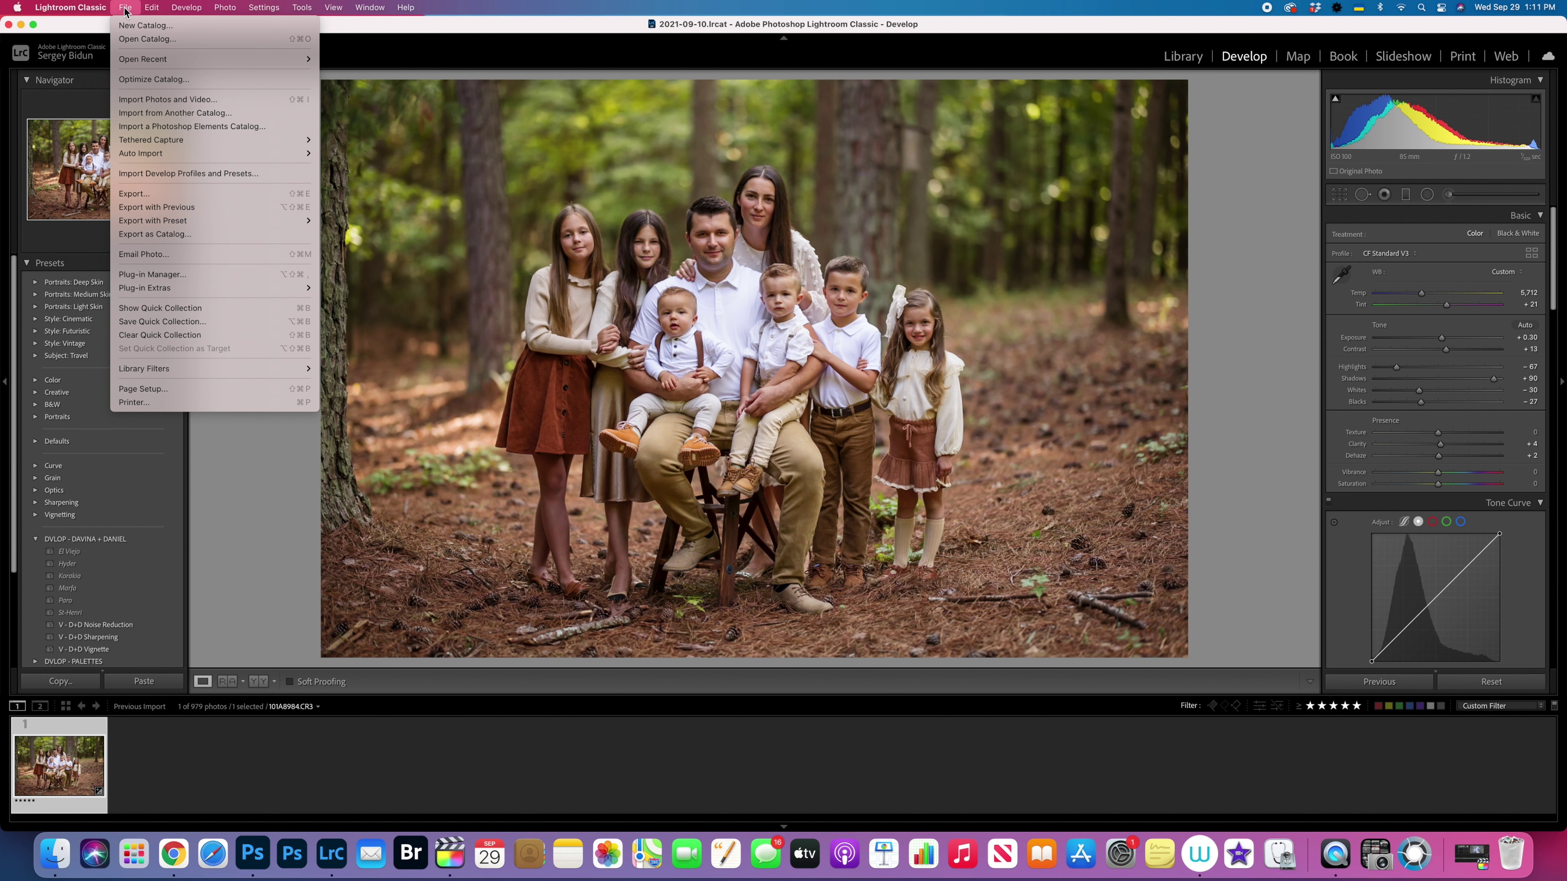
left_click(192, 194)
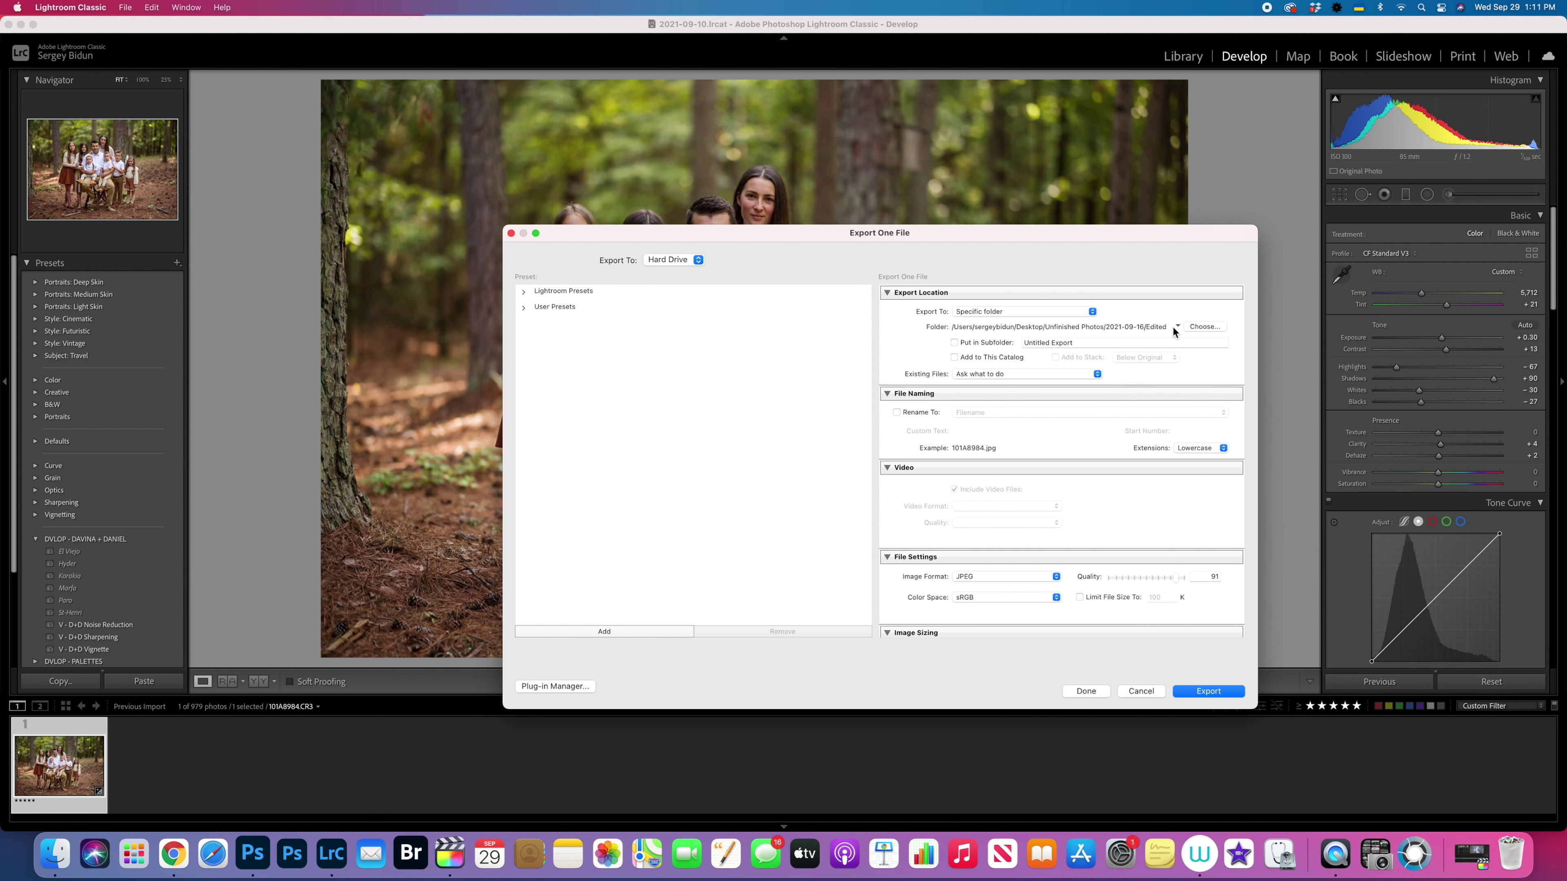
left_click(1203, 327)
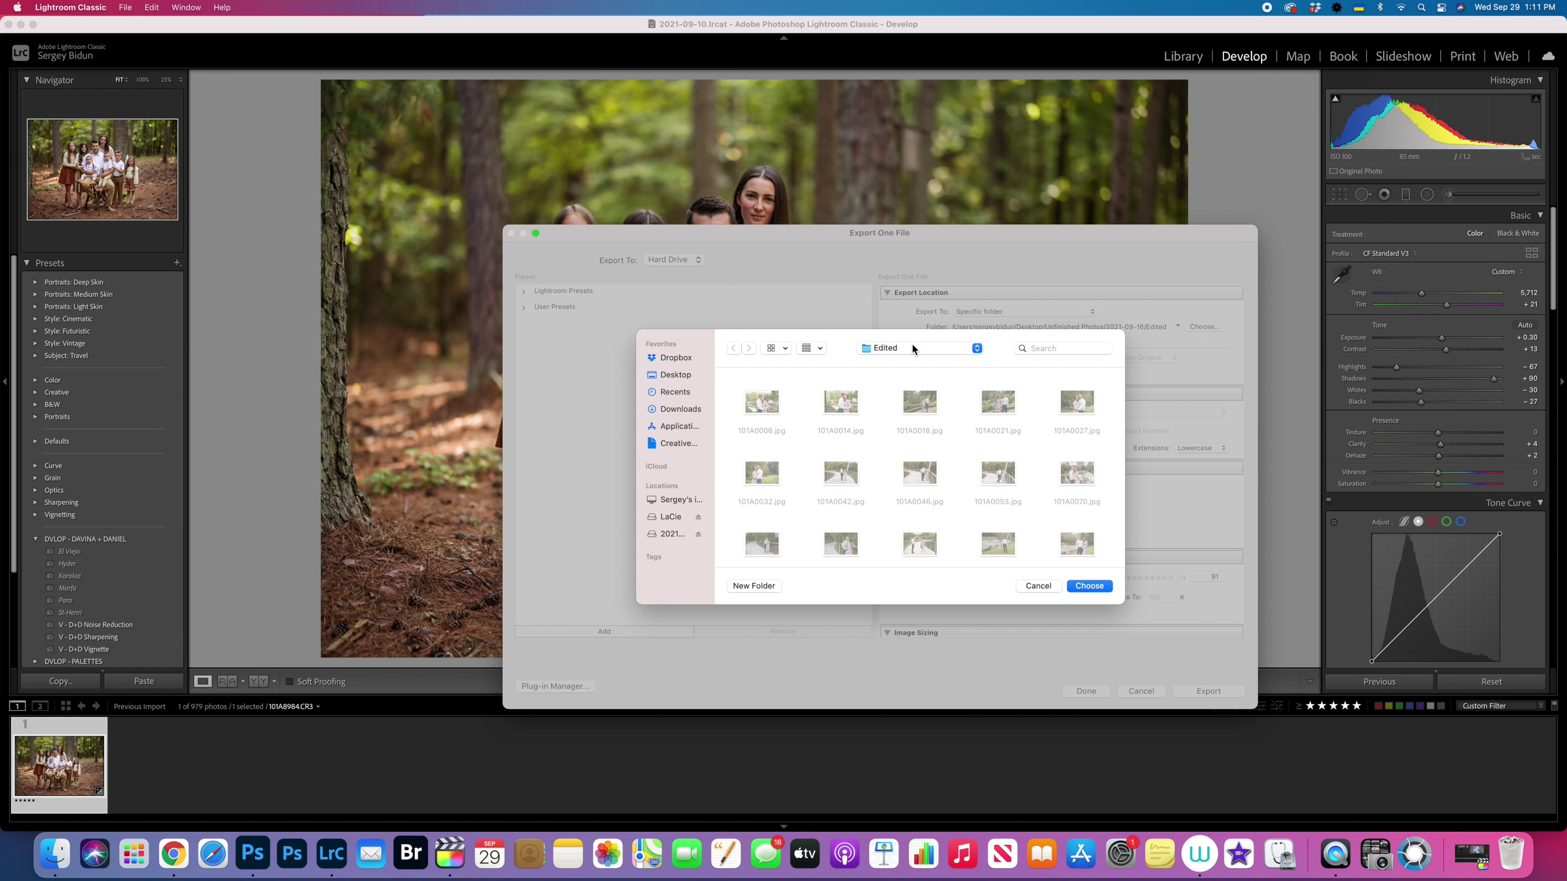
left_click(679, 377)
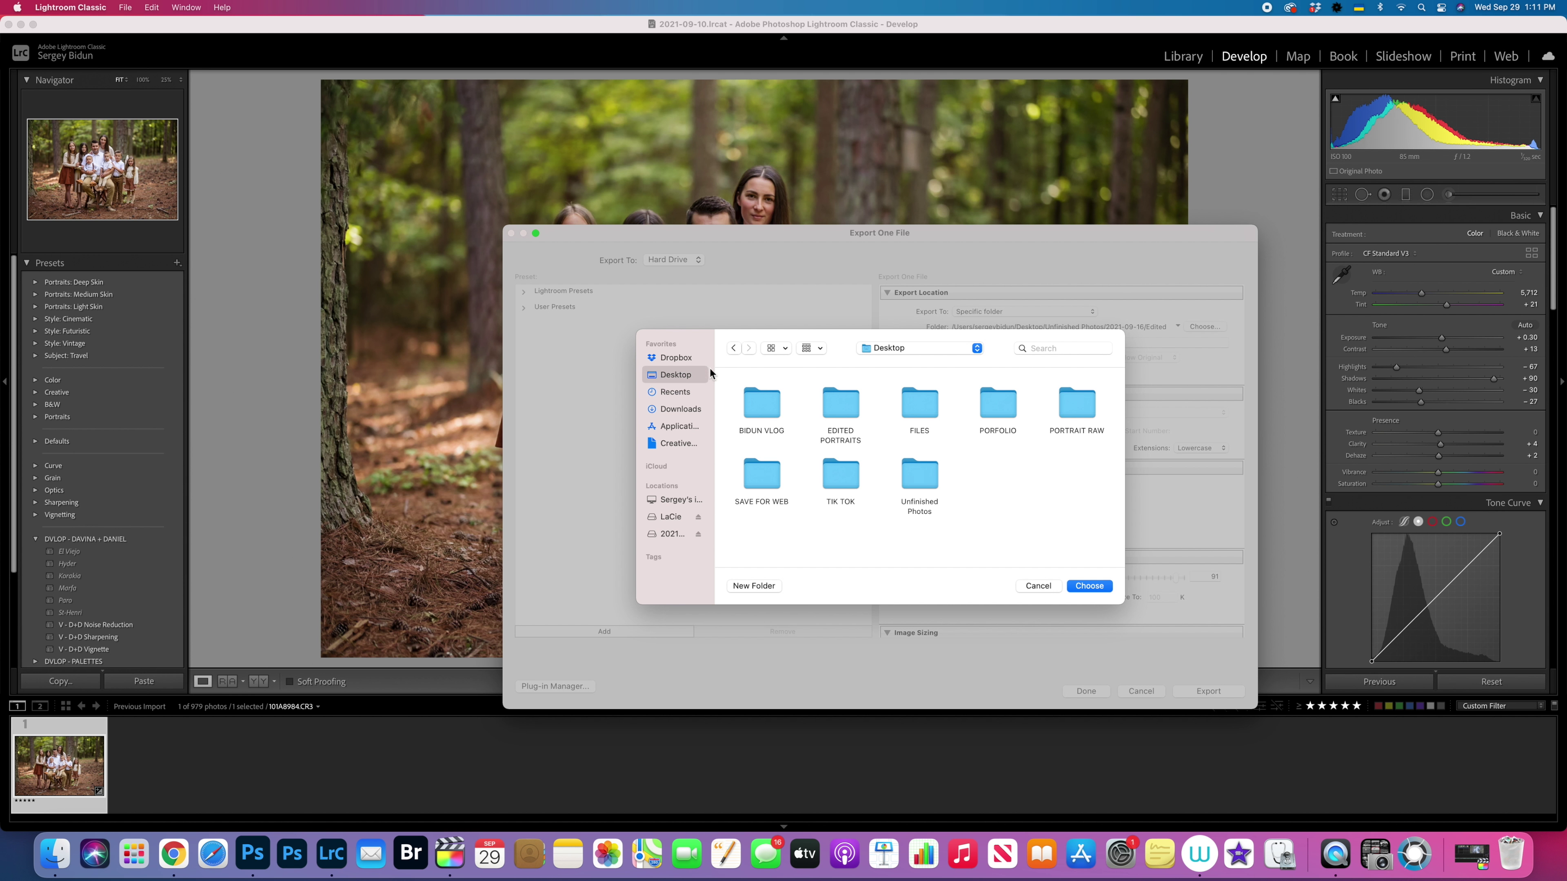
left_click(1101, 589)
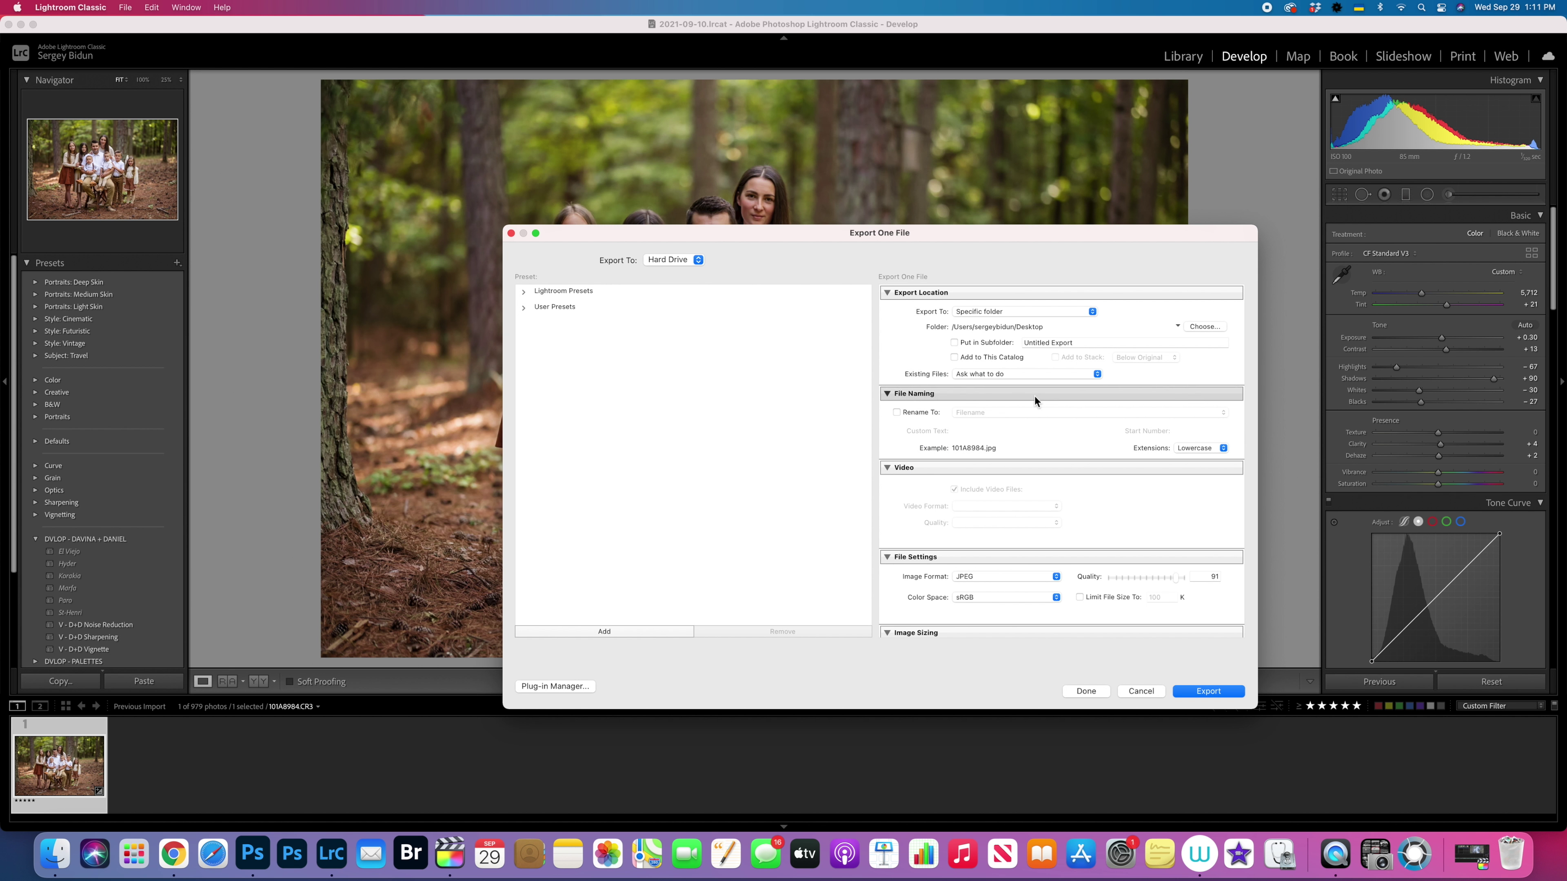
Step: Set the image format to uncompressed 16-bit sRGB TIFF and export the portrait
scroll(996, 473, "down", 5)
left_click(956, 480)
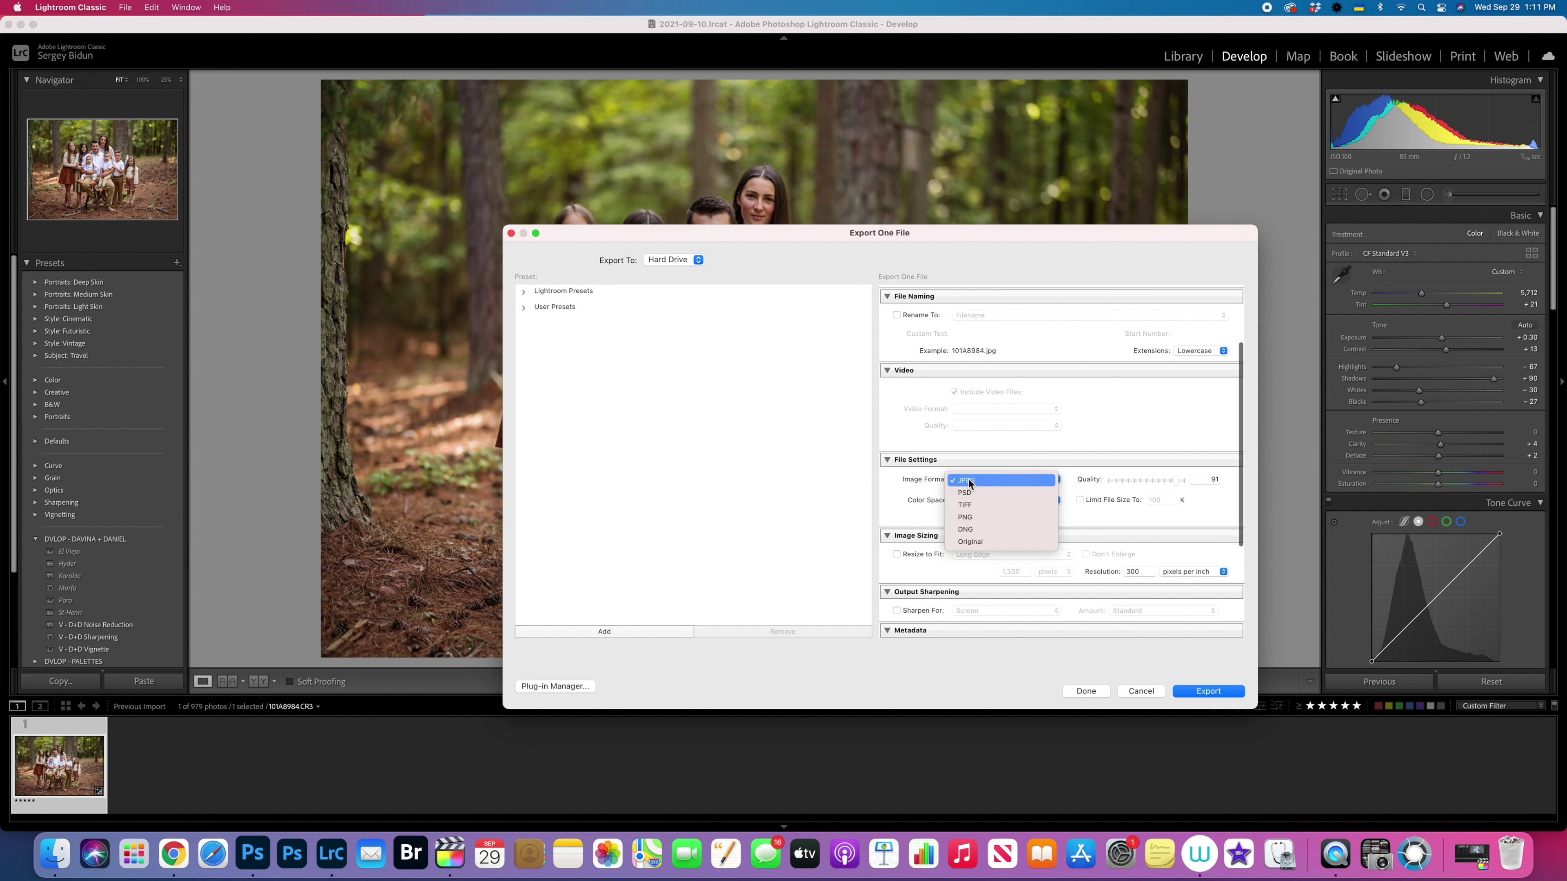
left_click(976, 500)
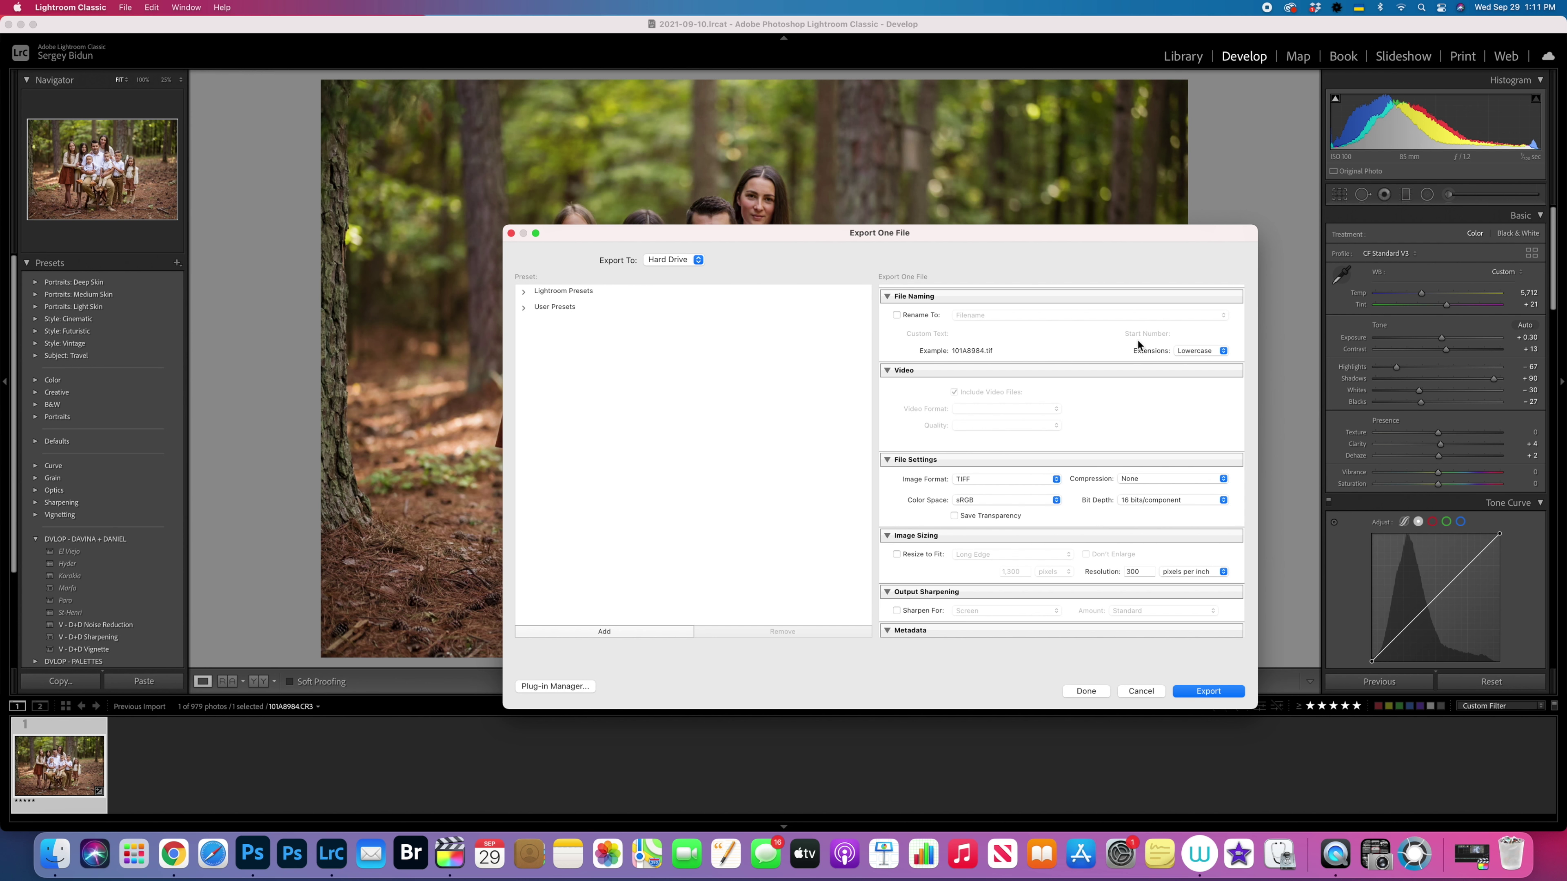
scroll(1096, 466, "up", 3)
scroll(1095, 465, "down", 8)
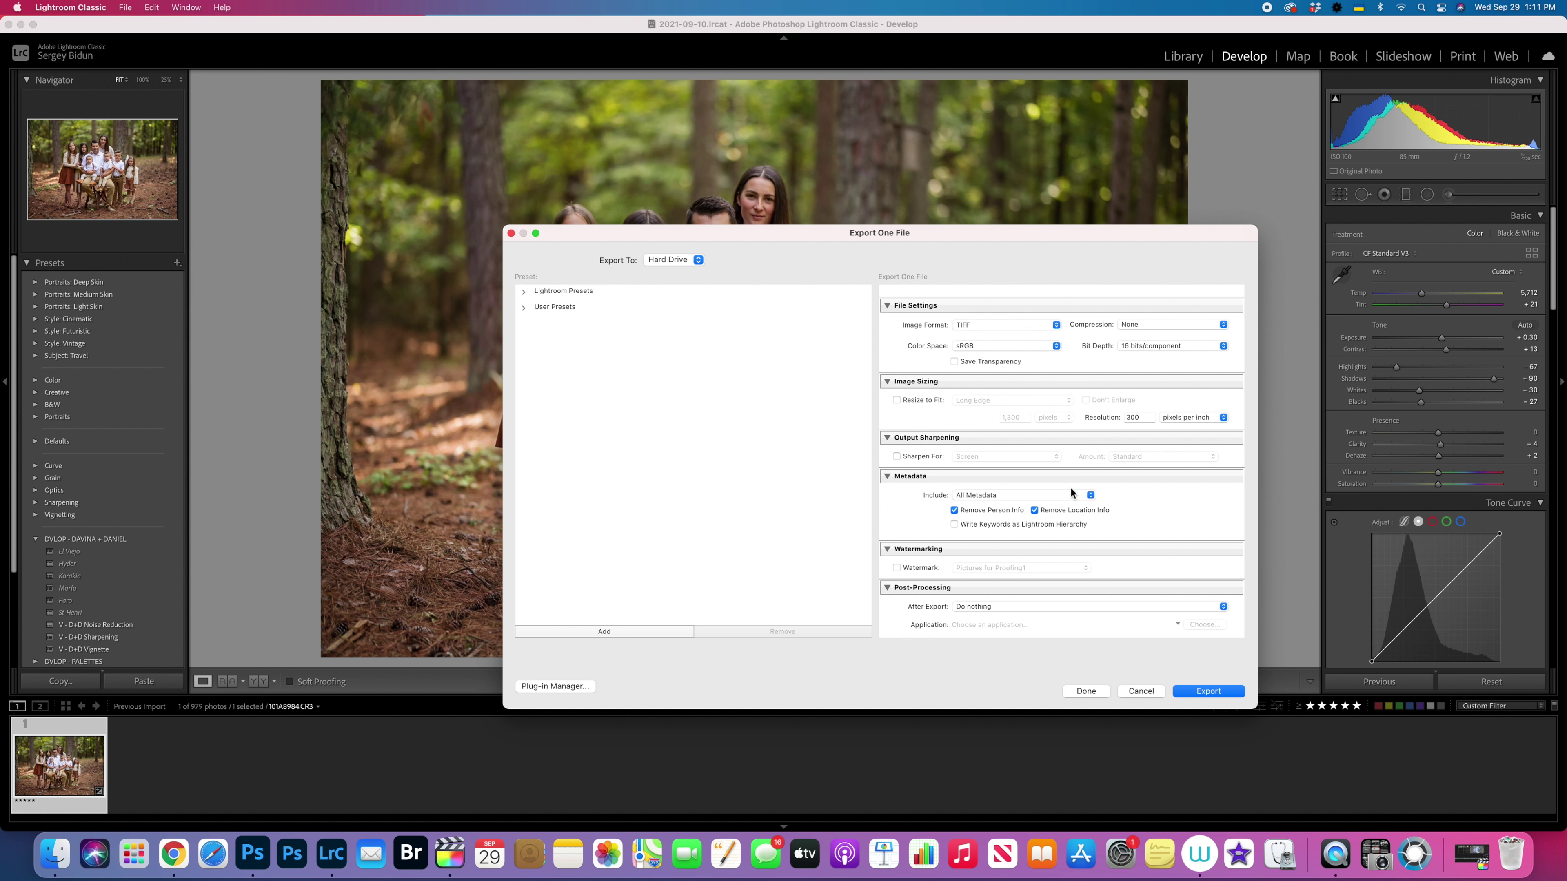
scroll(1071, 489, "up", 3)
left_click(1197, 692)
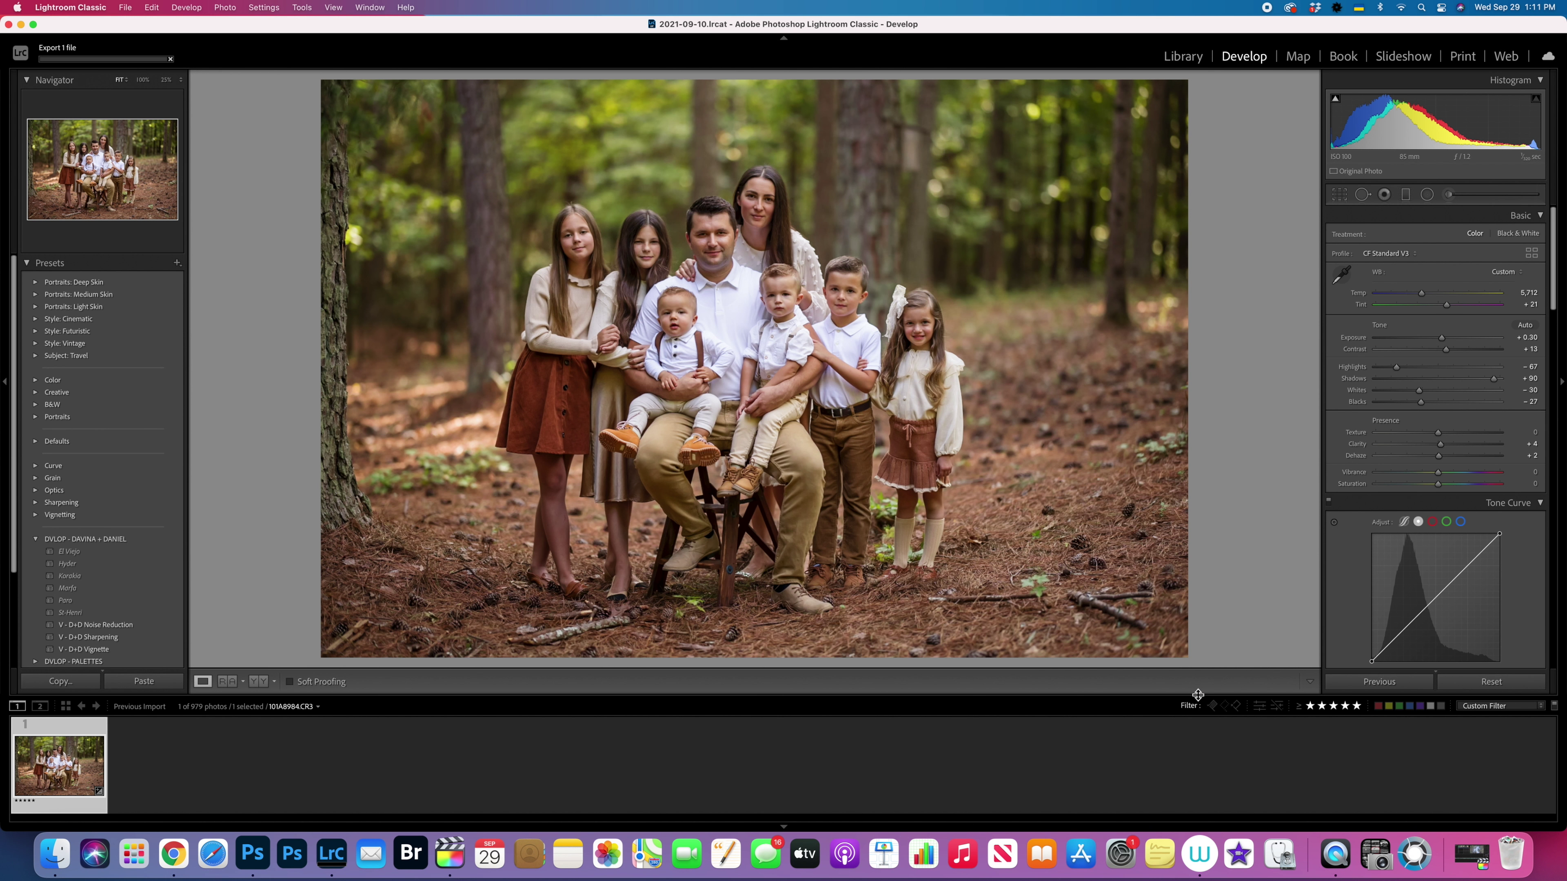
Step: Close the Lightroom Classic window to quit the program
left_click(9, 25)
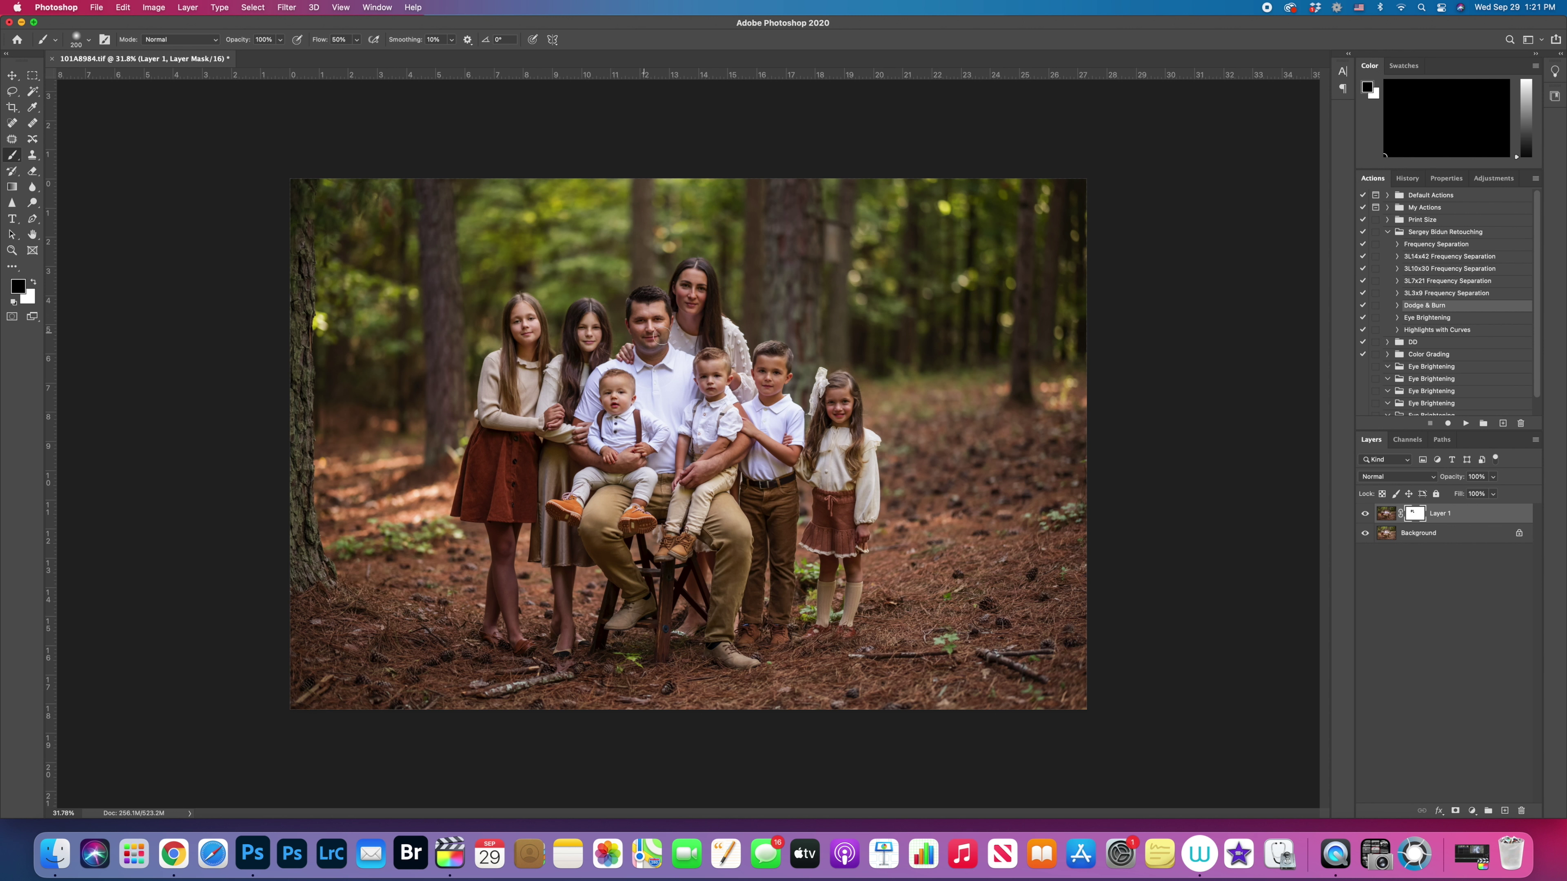
Step: Paint Layer 1's mask over the family with a 23% Flow brush, sized between 250 and 500
key("bracketright")
key("bracketright")
key("bracketright")
key("bracketright")
key("bracketleft")
key("bracketleft")
key("bracketleft")
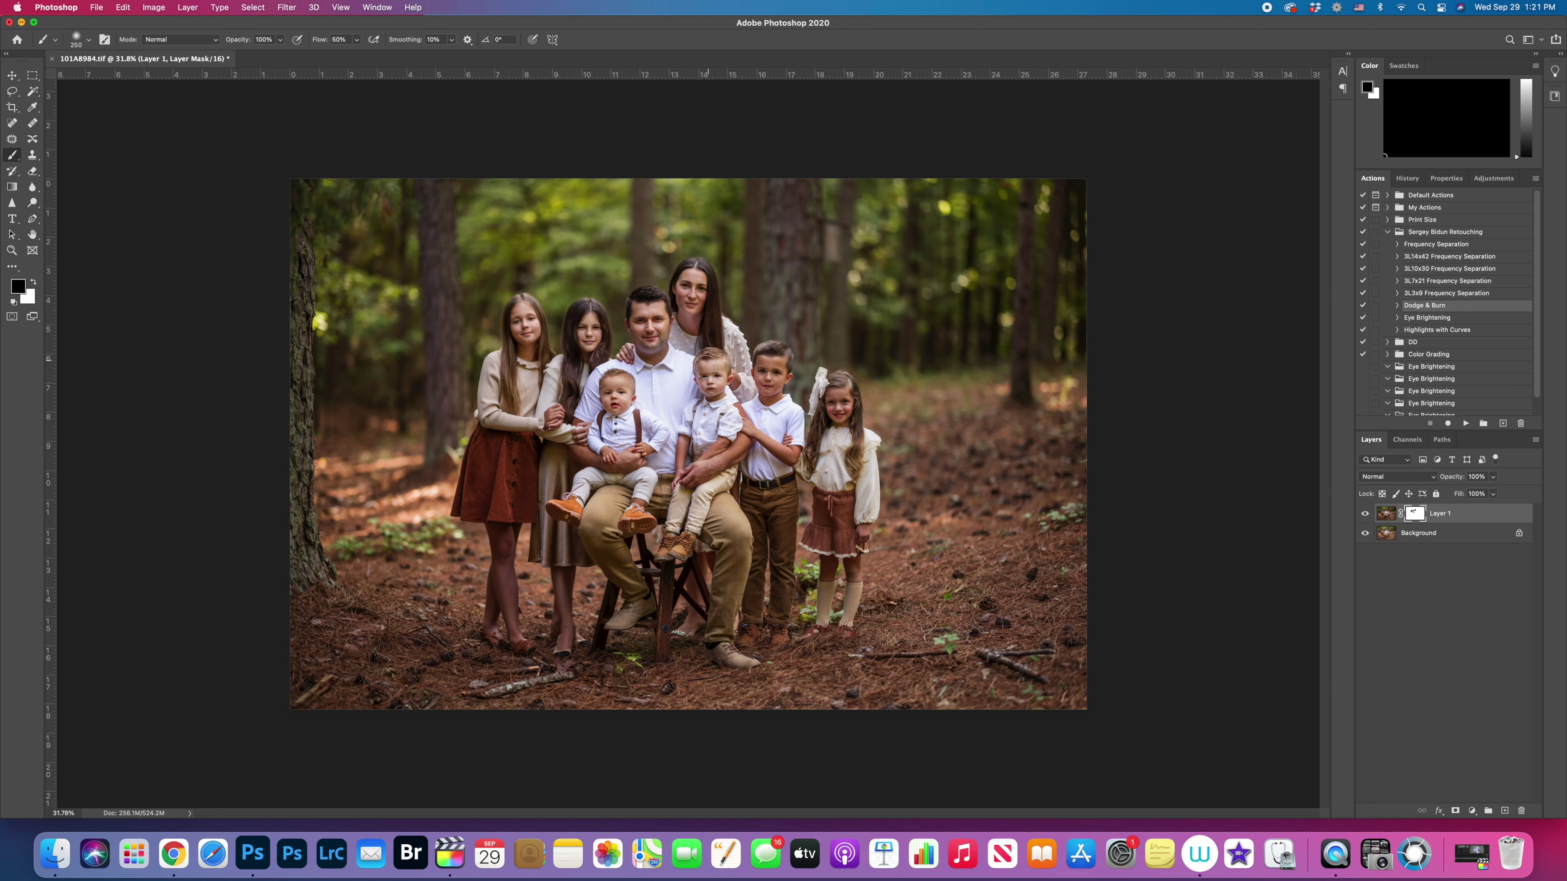
key("bracketright")
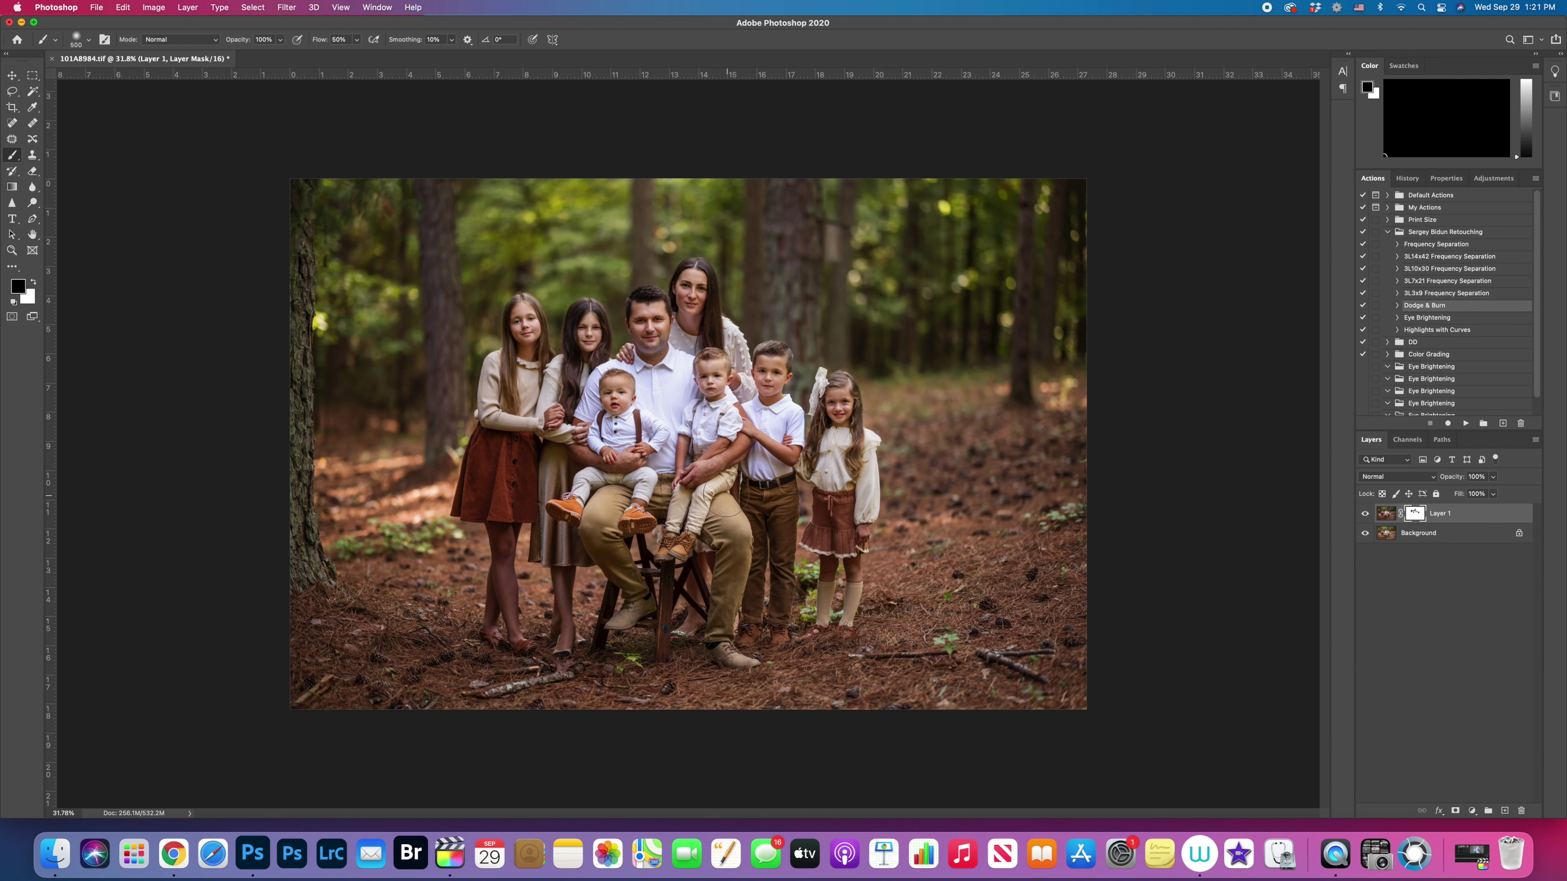
key("bracketright")
key("bracketright")
key("bracketright")
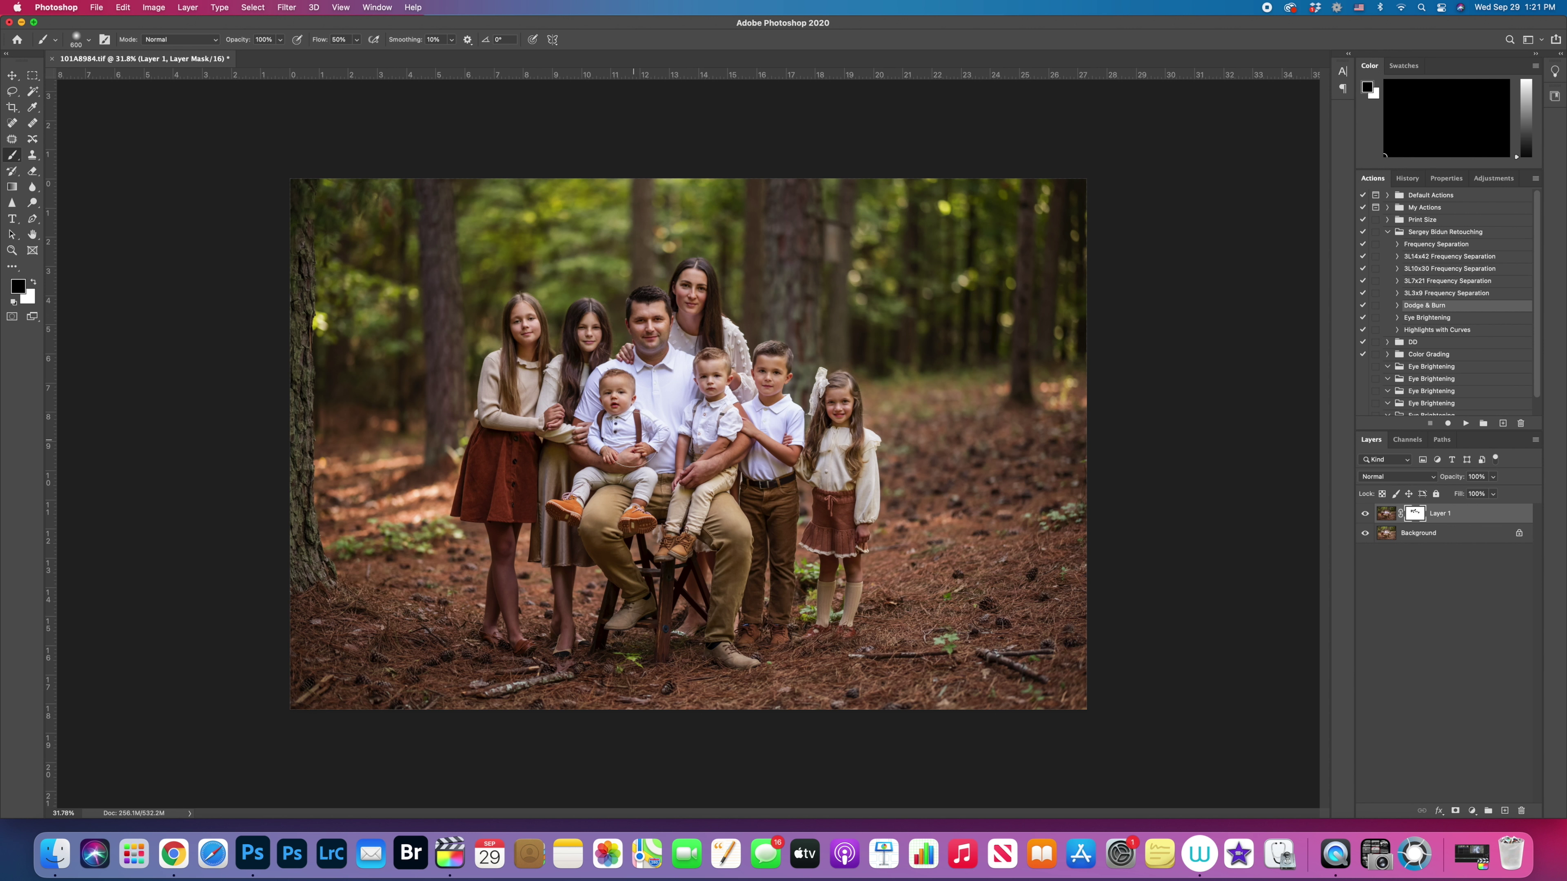
left_click(357, 39)
left_click_drag(358, 59, 344, 59)
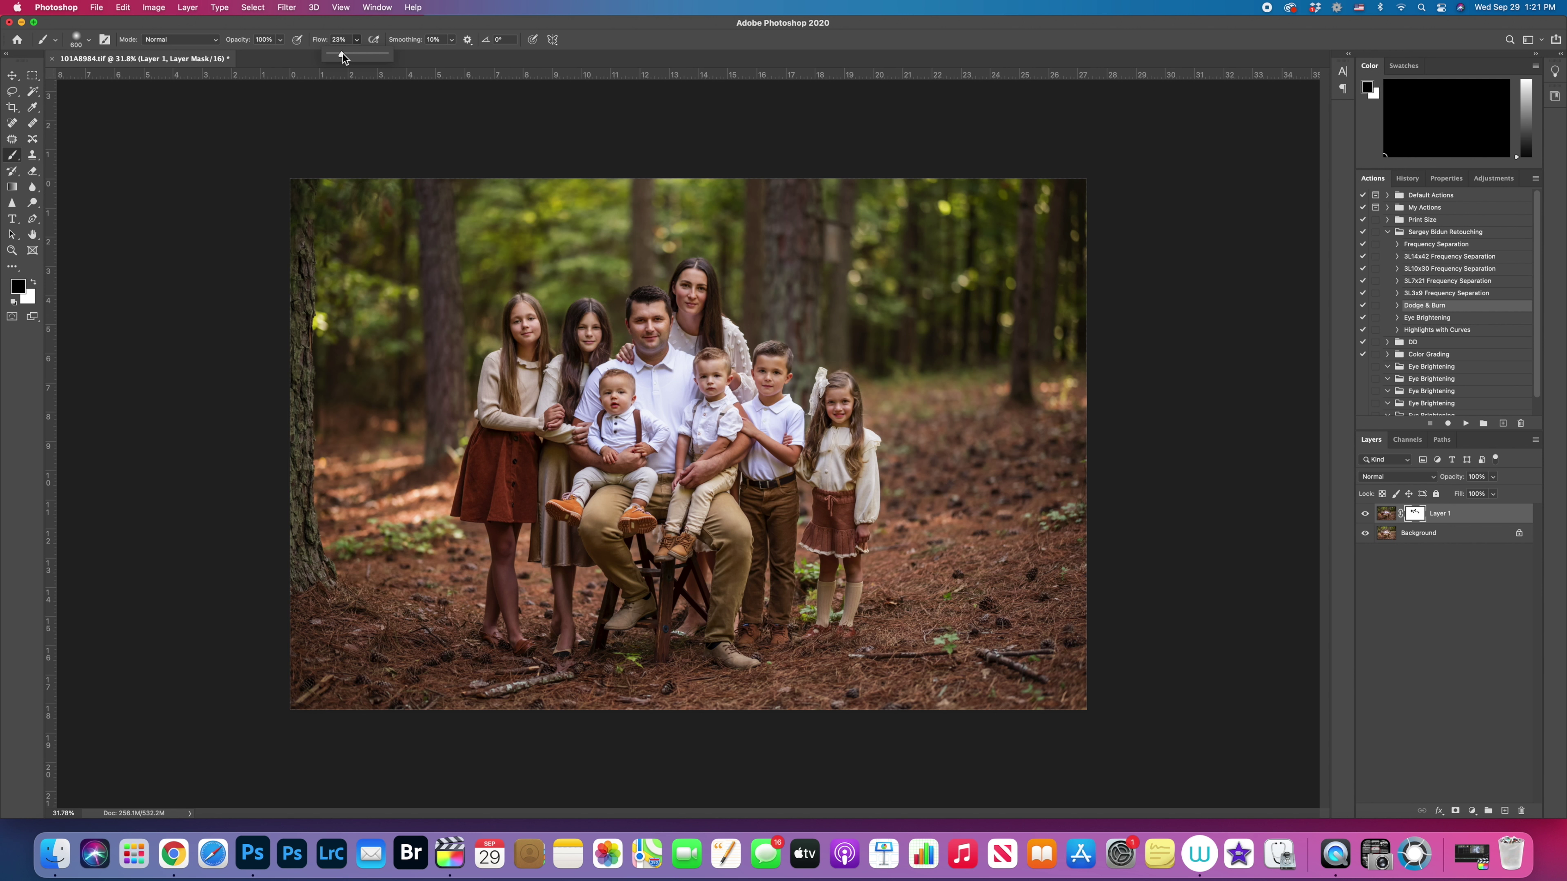
key("bracketleft")
key("bracketleft")
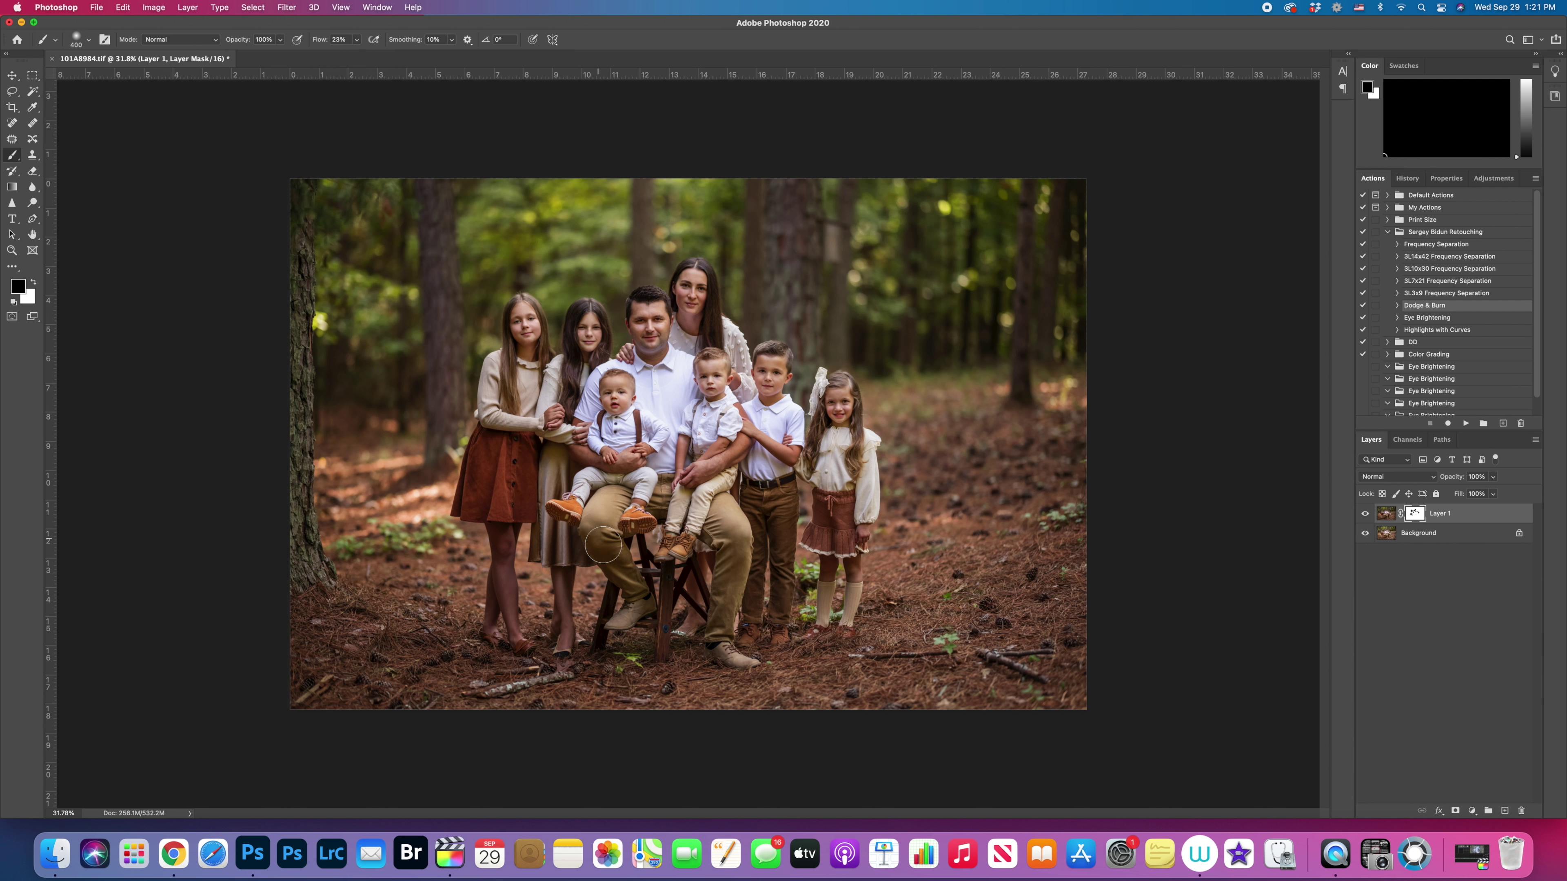
key("bracketleft")
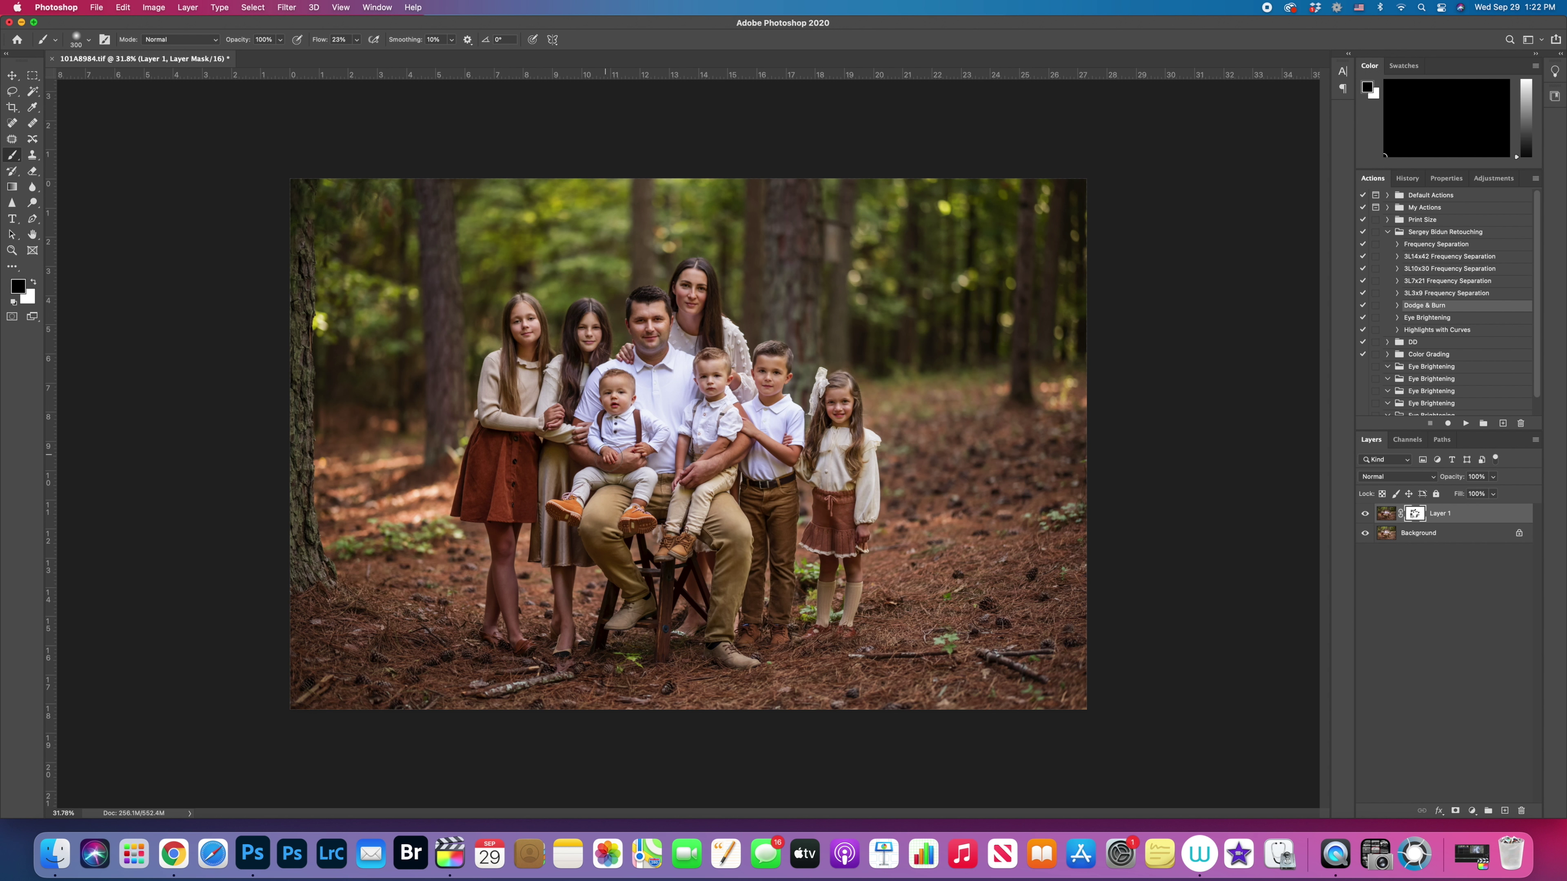
Step: Compare the image with Layer 1 on and off, then flatten everything into the Background
left_click(1365, 513)
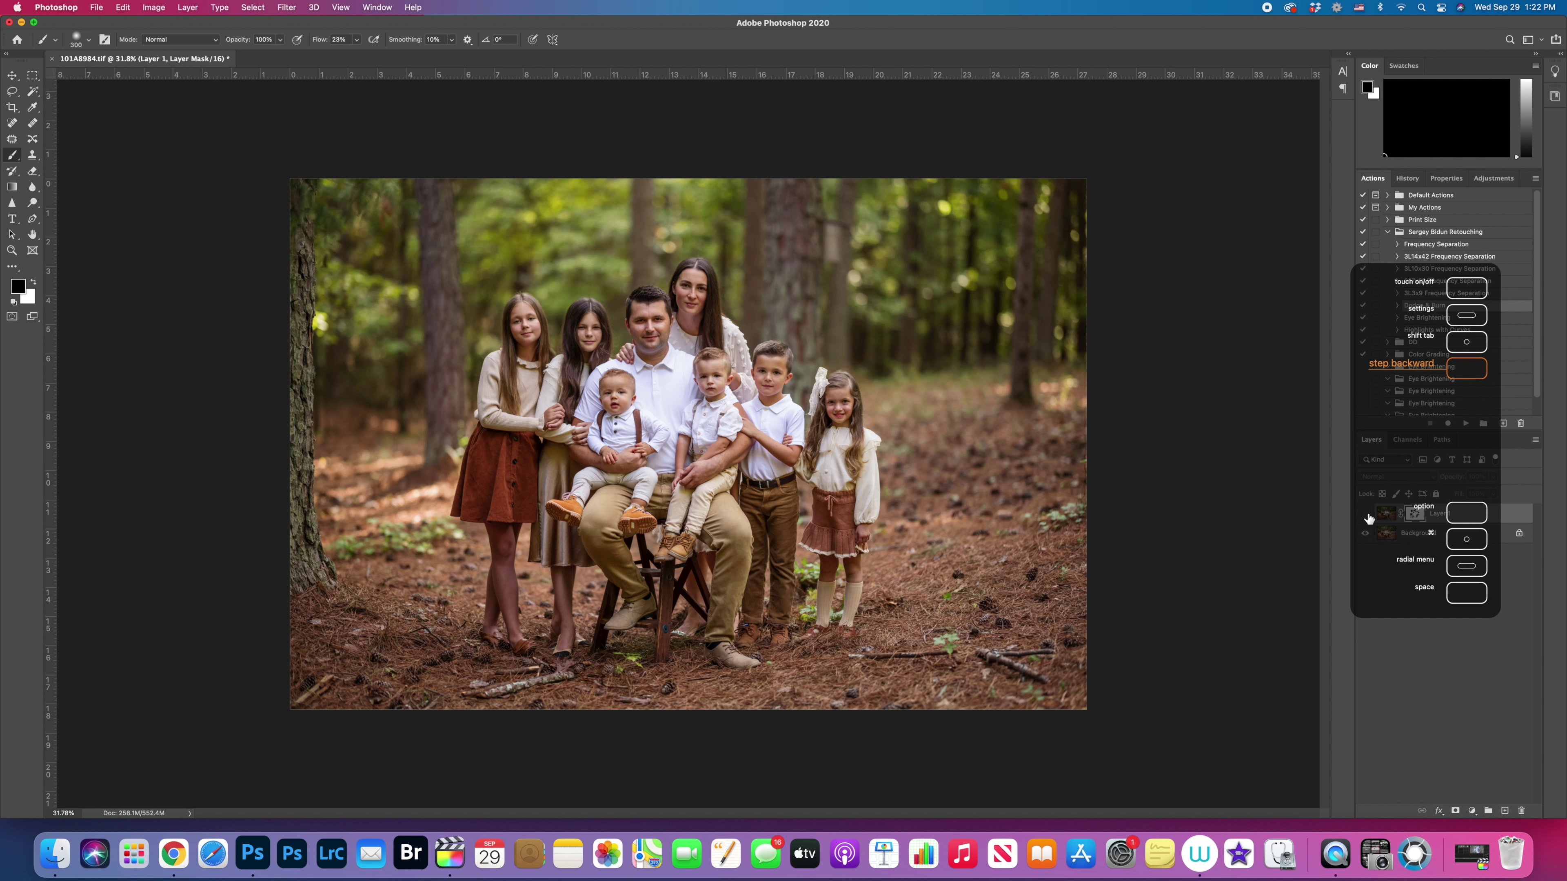
left_click(1366, 514)
left_click(1366, 514)
left_click(1366, 514)
left_click(1366, 514)
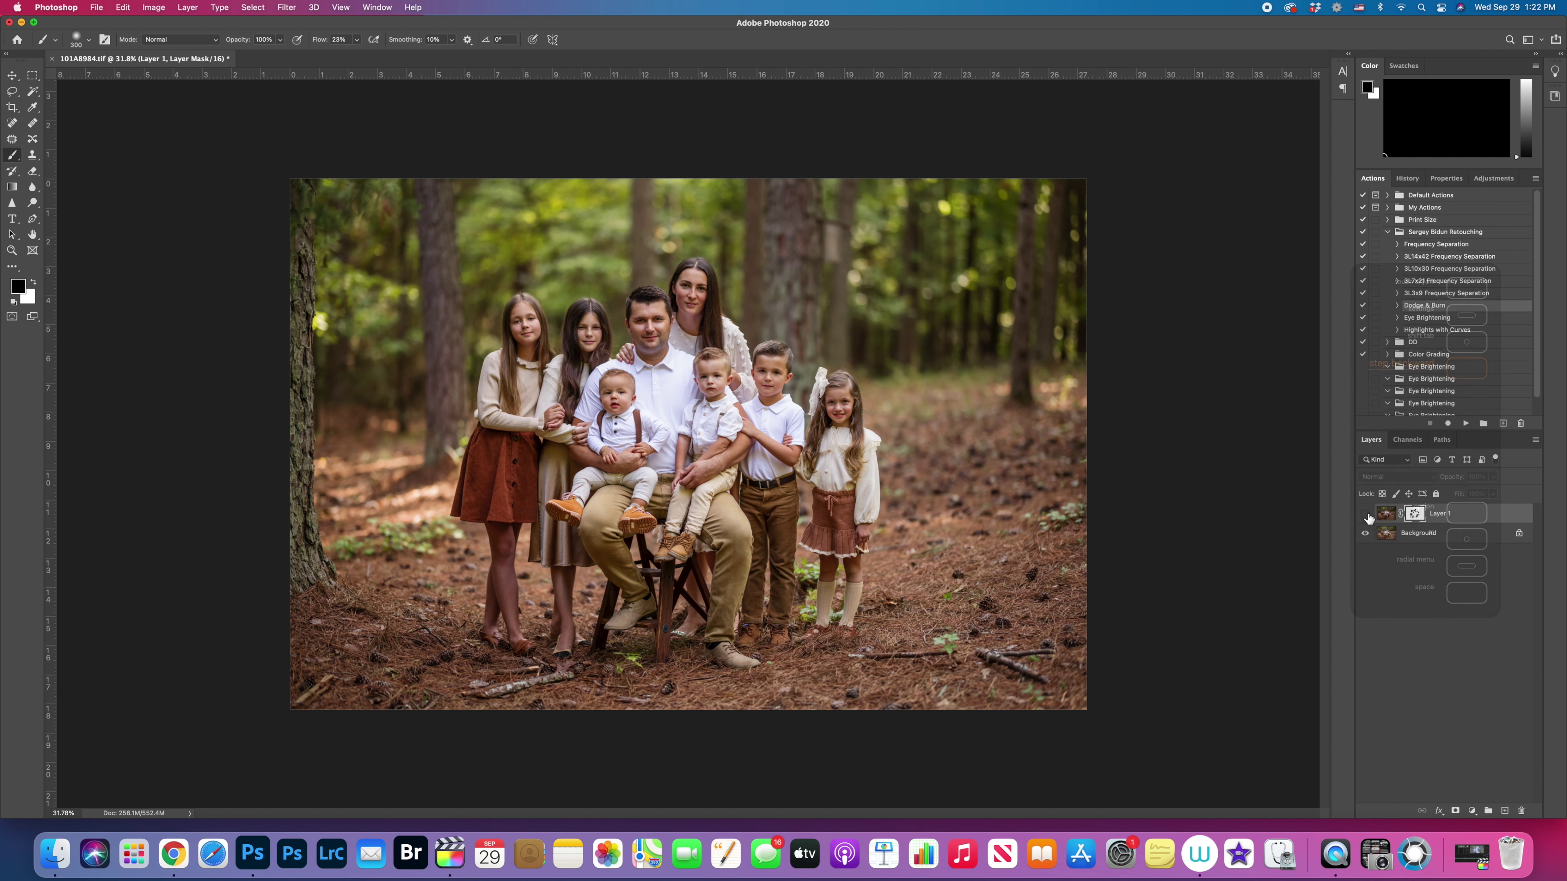
left_click(1366, 514)
left_click(1367, 514)
left_click(1366, 514)
key("bracketright")
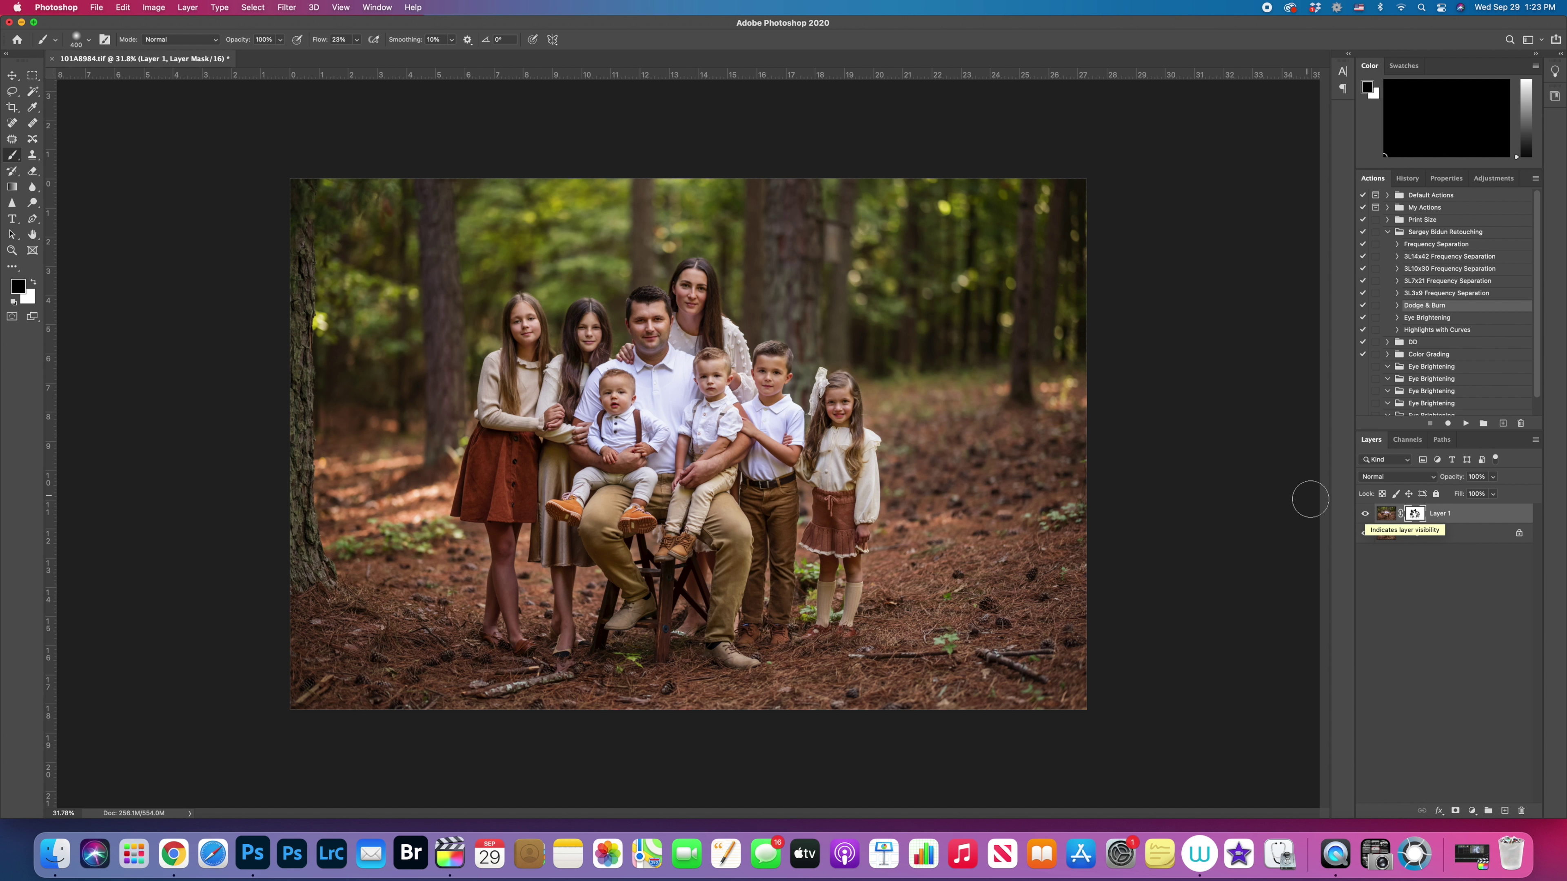
left_click(189, 7)
left_click(214, 458)
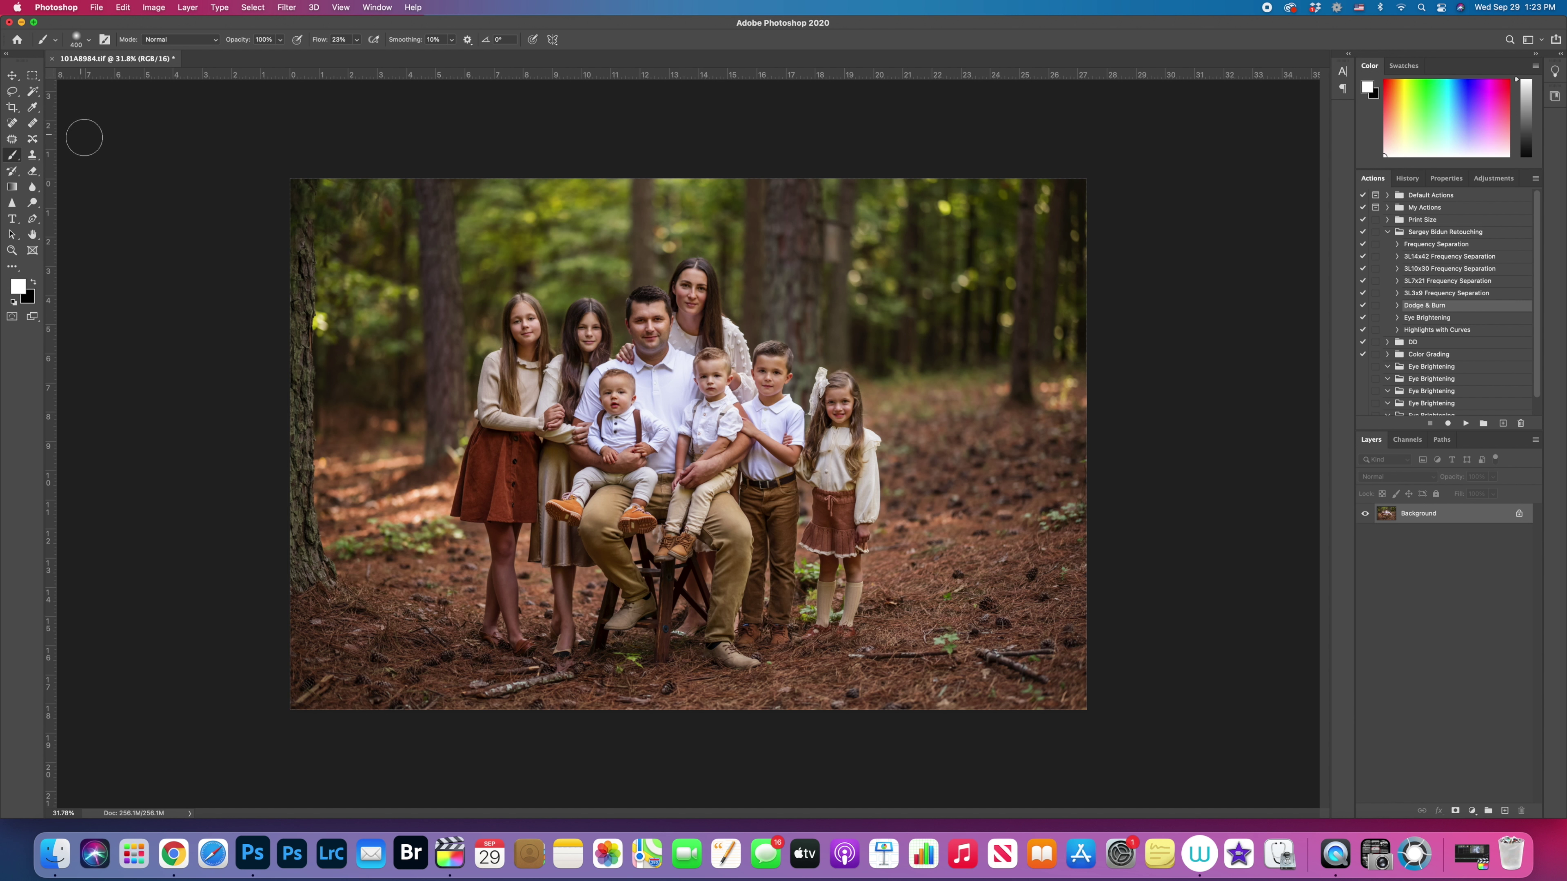
Step: Heal a small patch of forest floor with the Healing Brush, sampling nearby clean ground
left_click(12, 124)
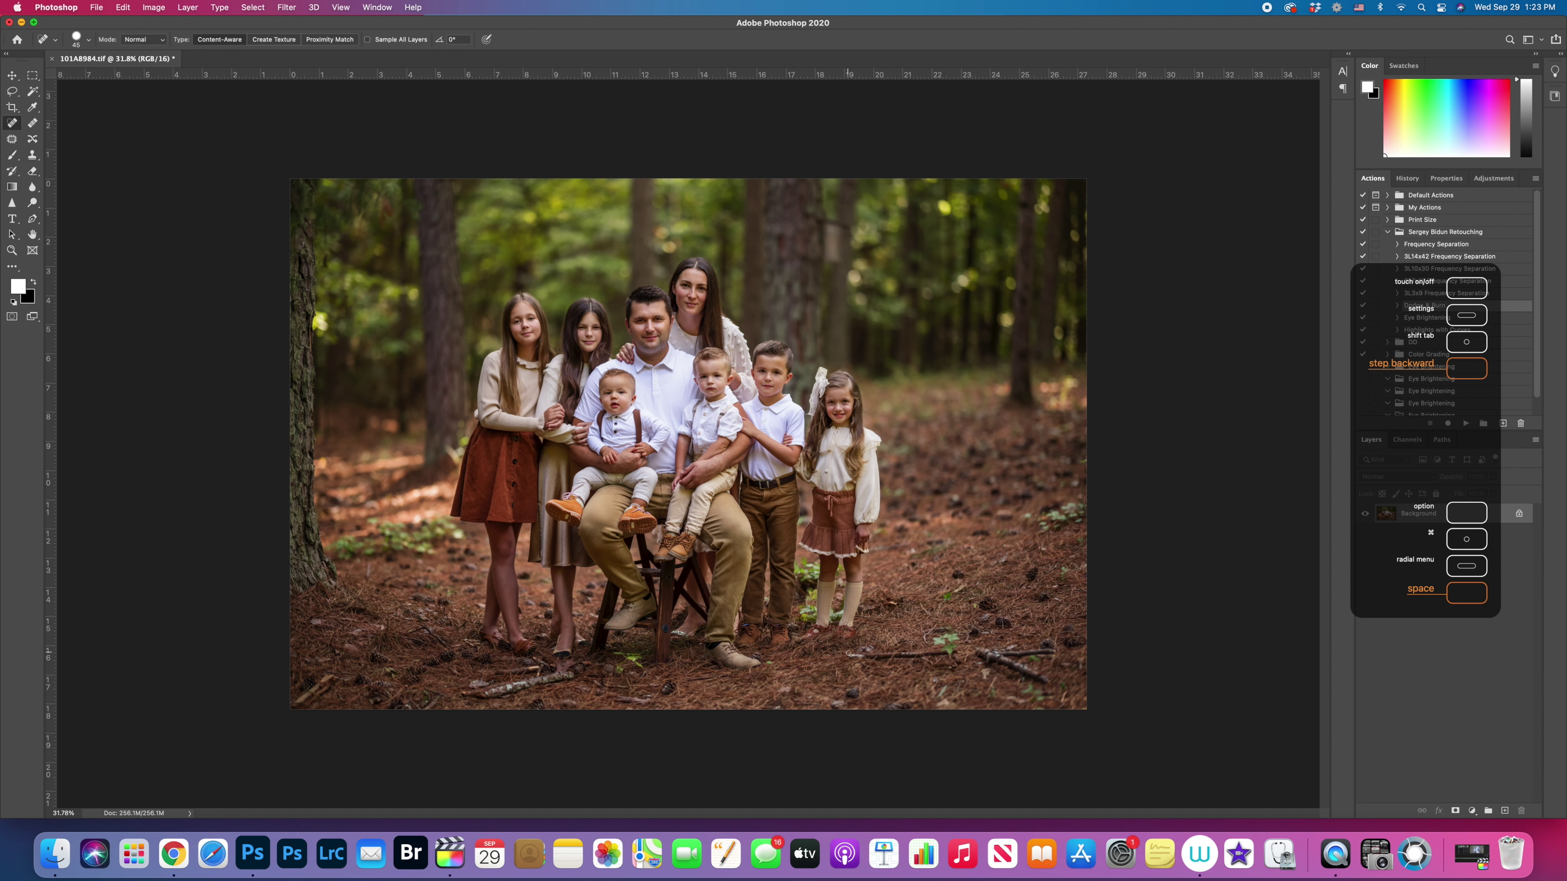
key("shift+j")
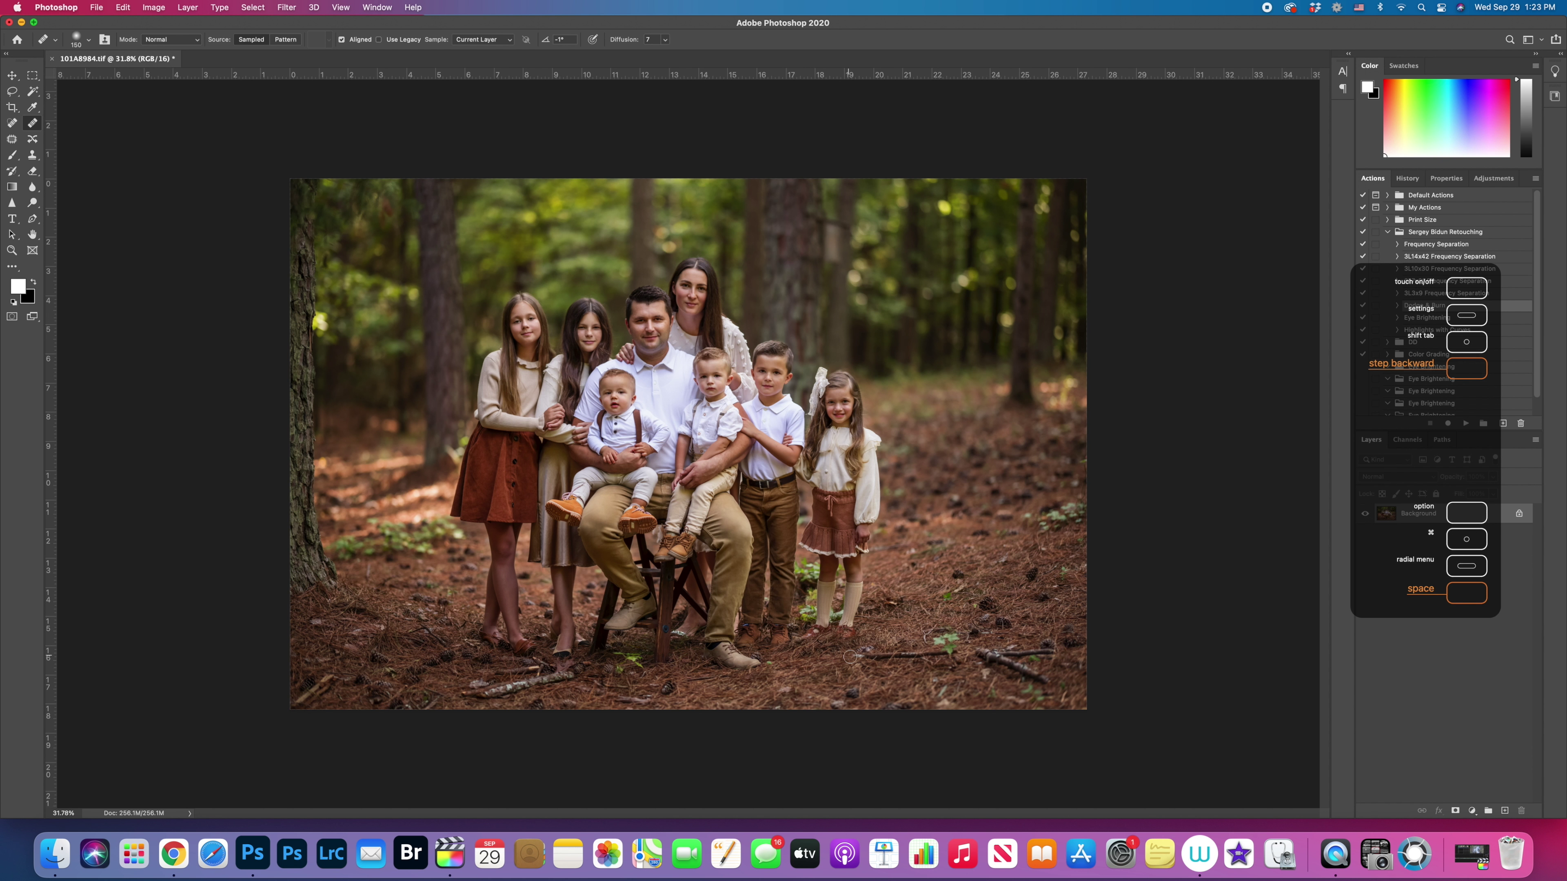
left_click(860, 666, "alt")
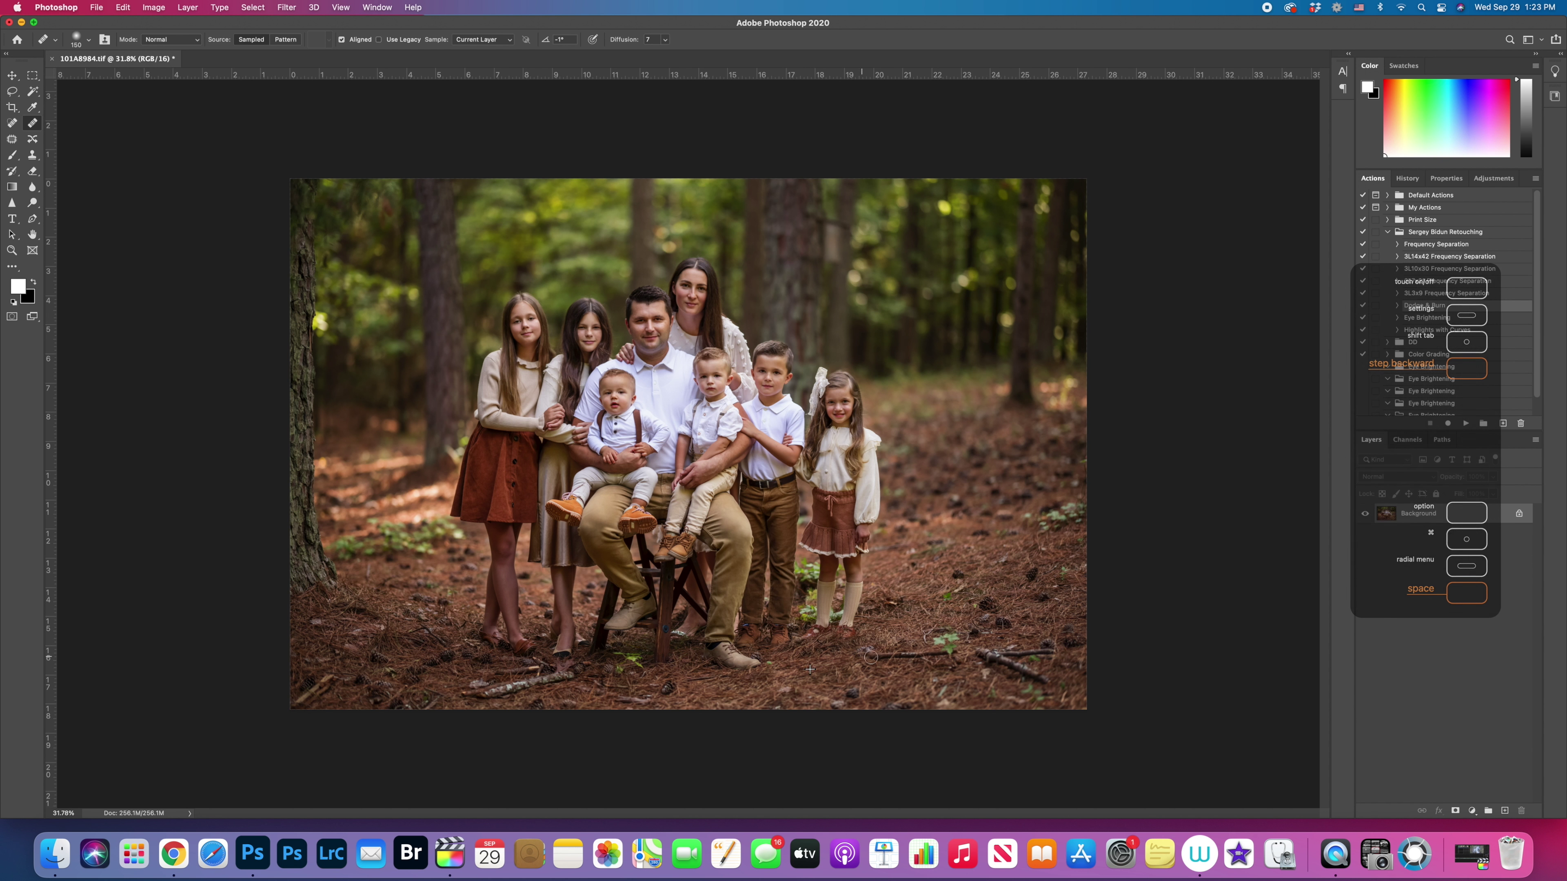
left_click(948, 656)
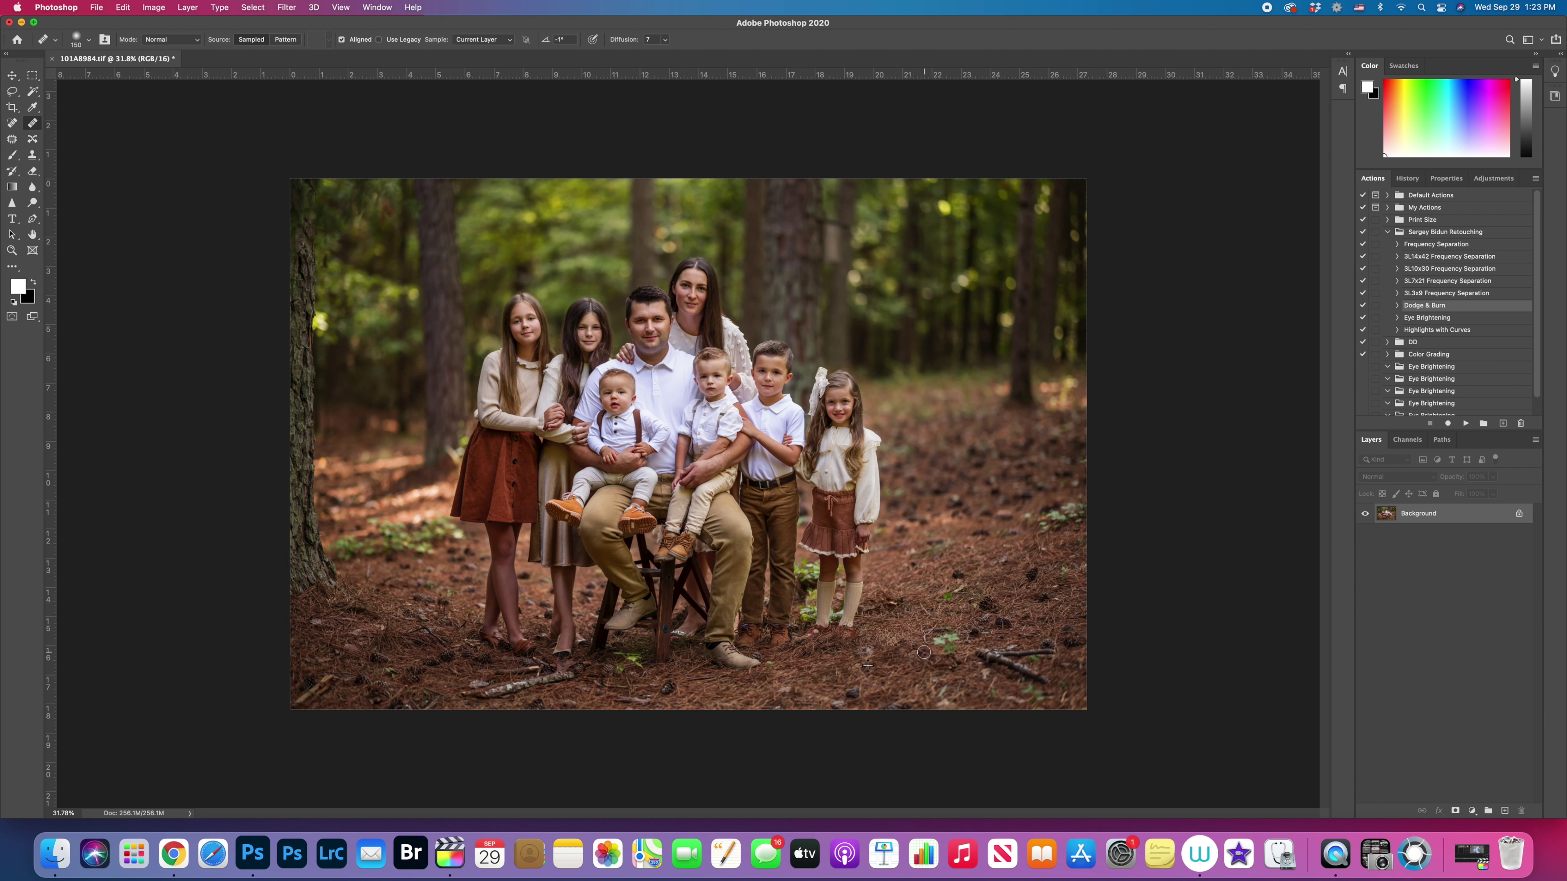
left_click(1471, 810)
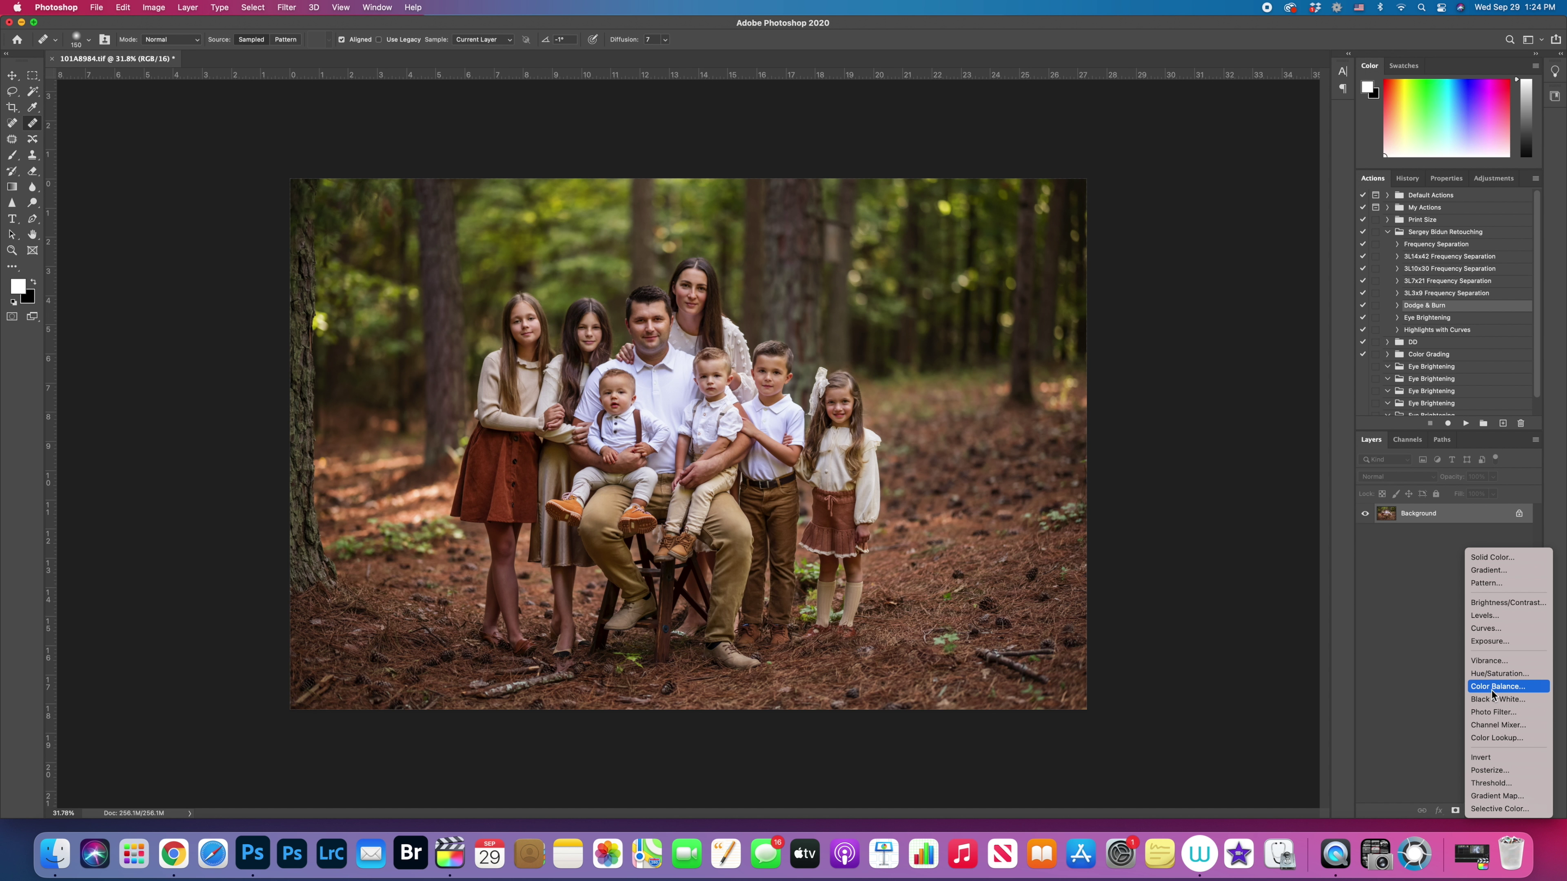
Step: Add a Color Balance layer and shift its shadows to Red +1 and Blue +2
left_click(1497, 687)
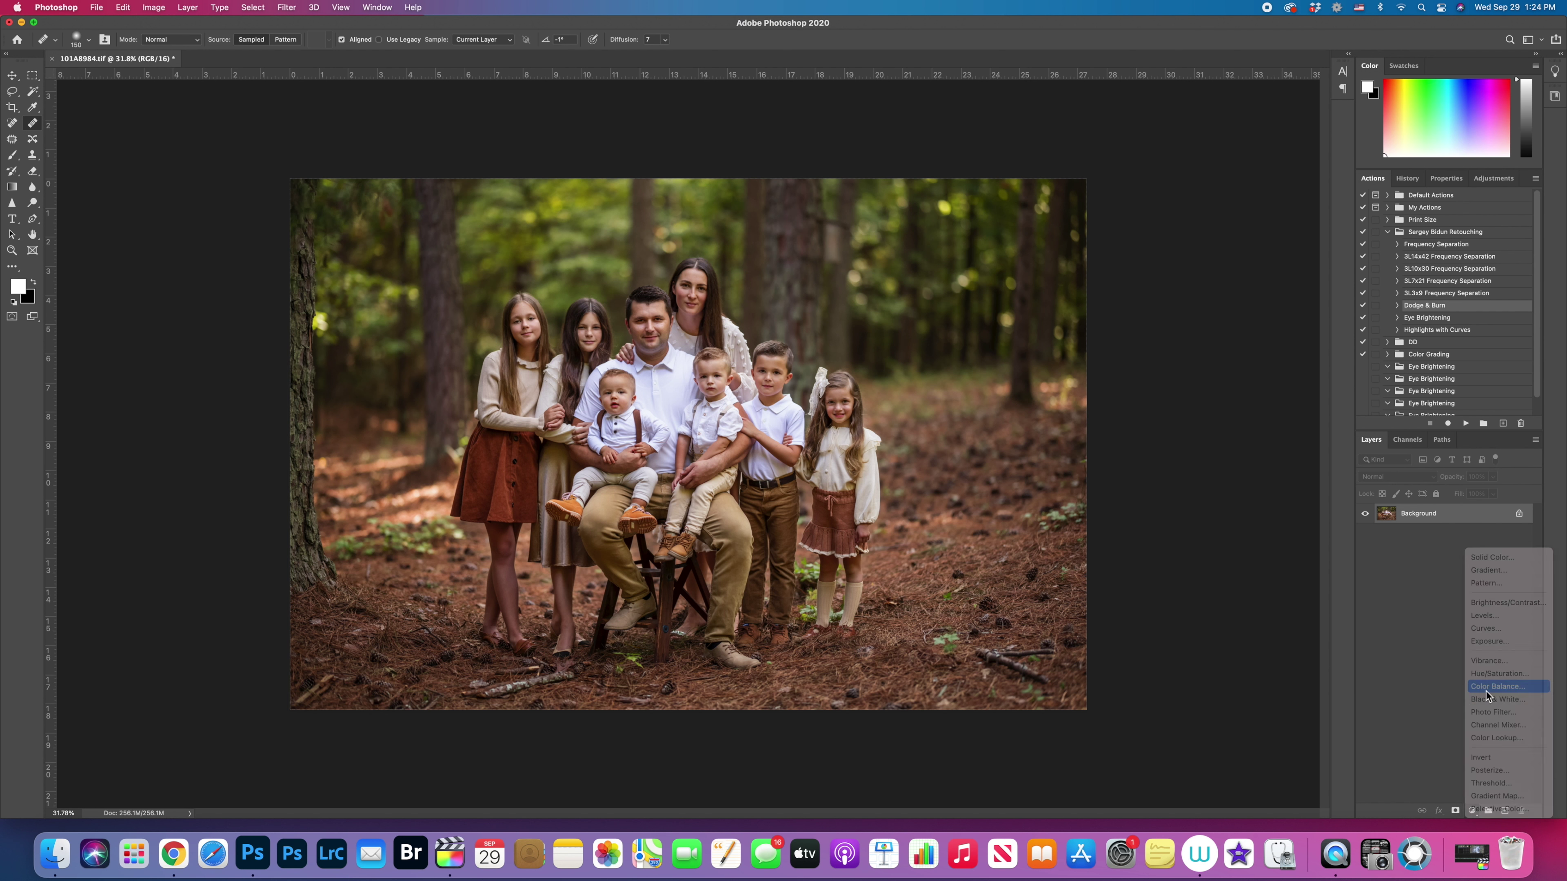
left_click_drag(1427, 267, 1424, 268)
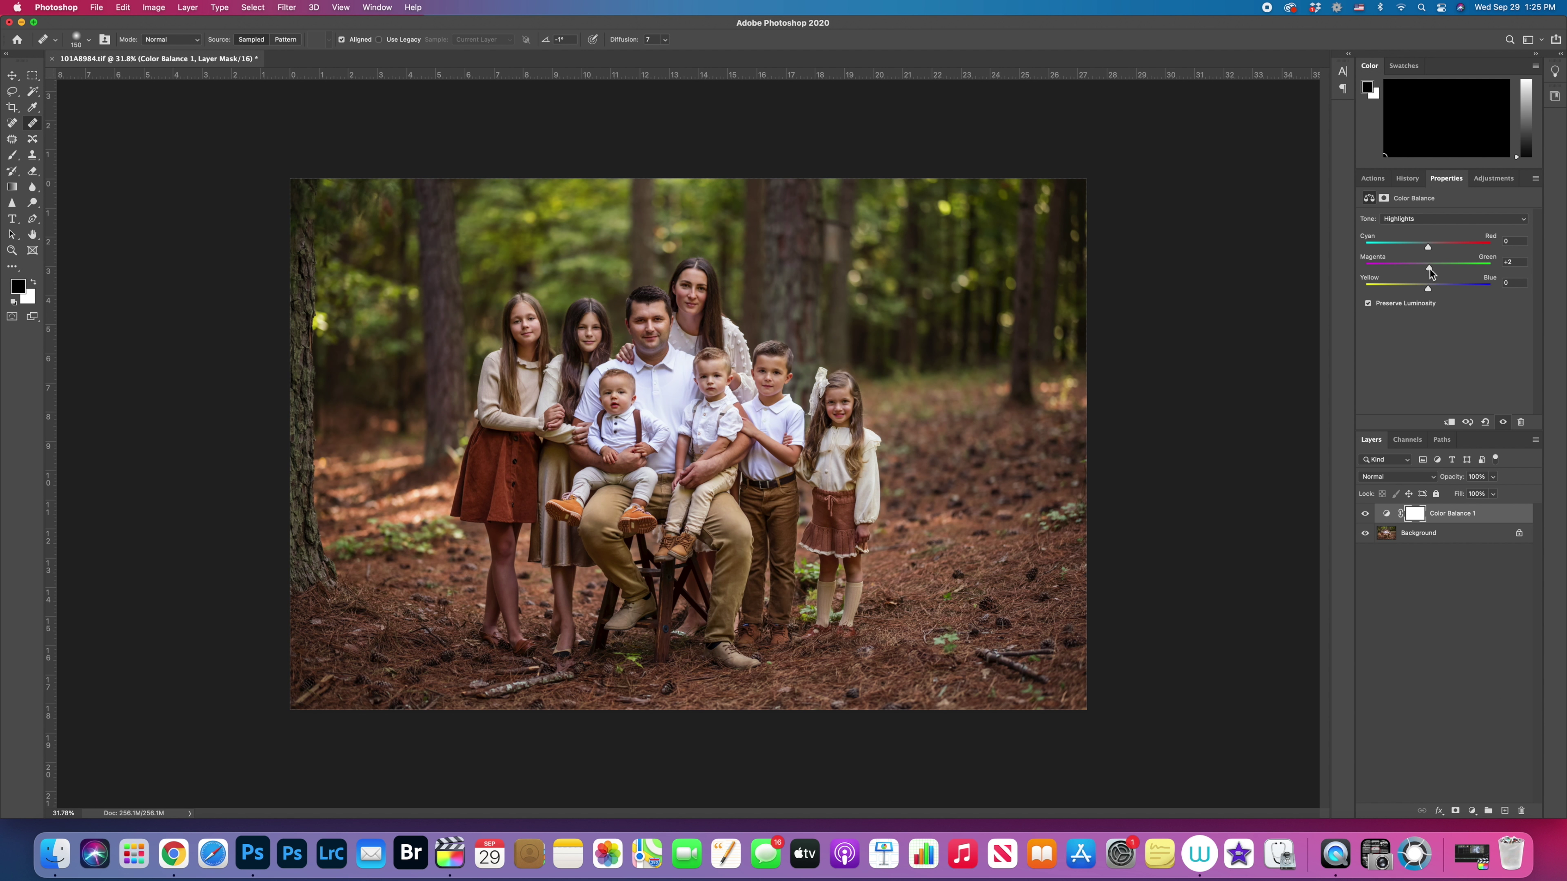
left_click(1417, 219)
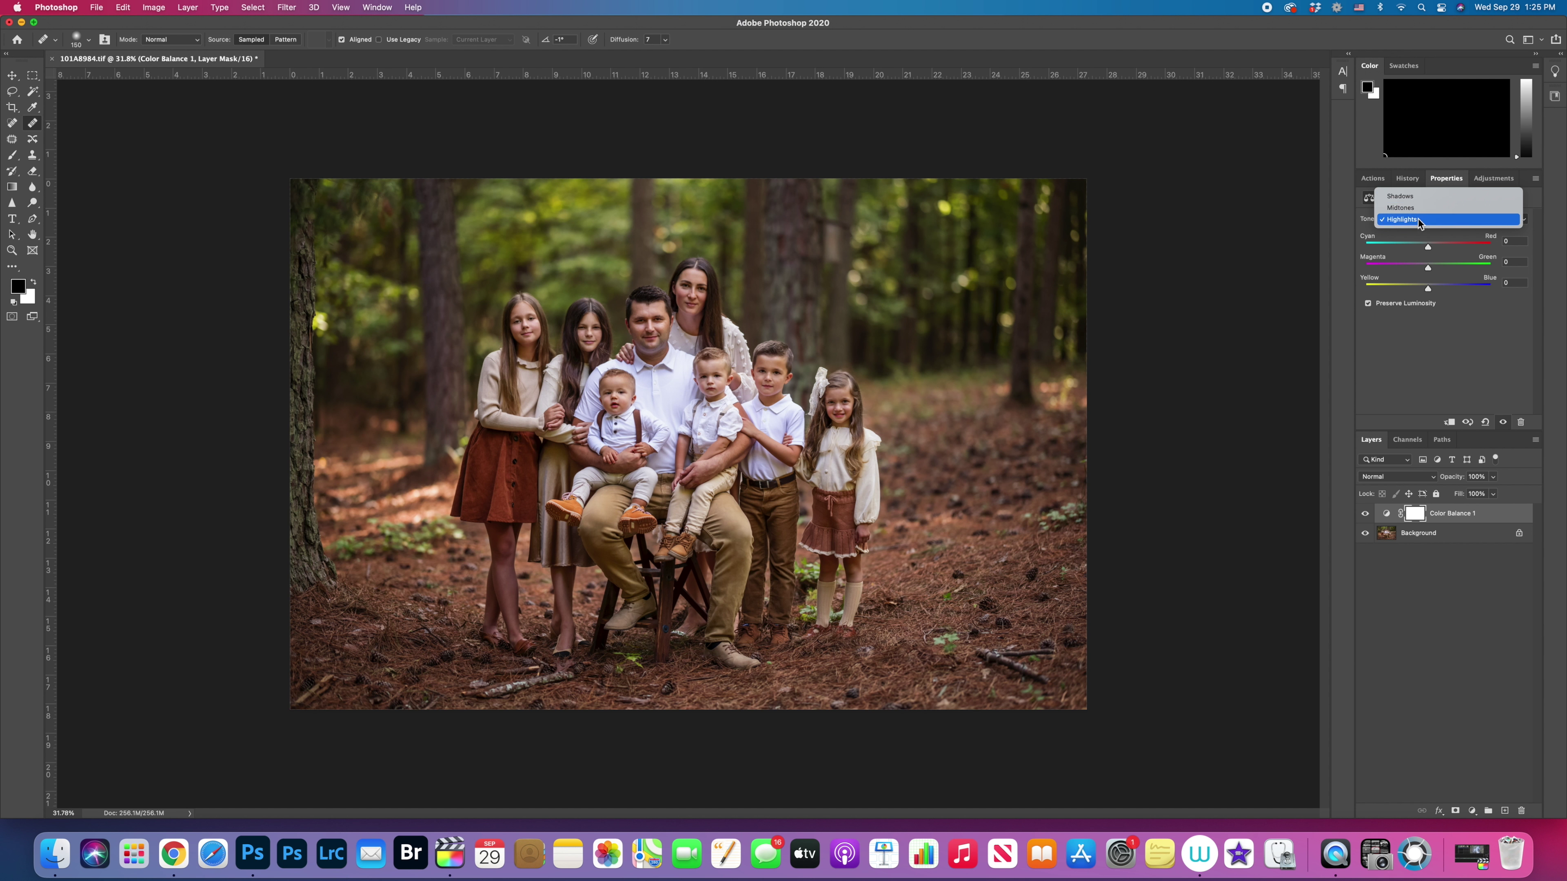
left_click(1421, 191)
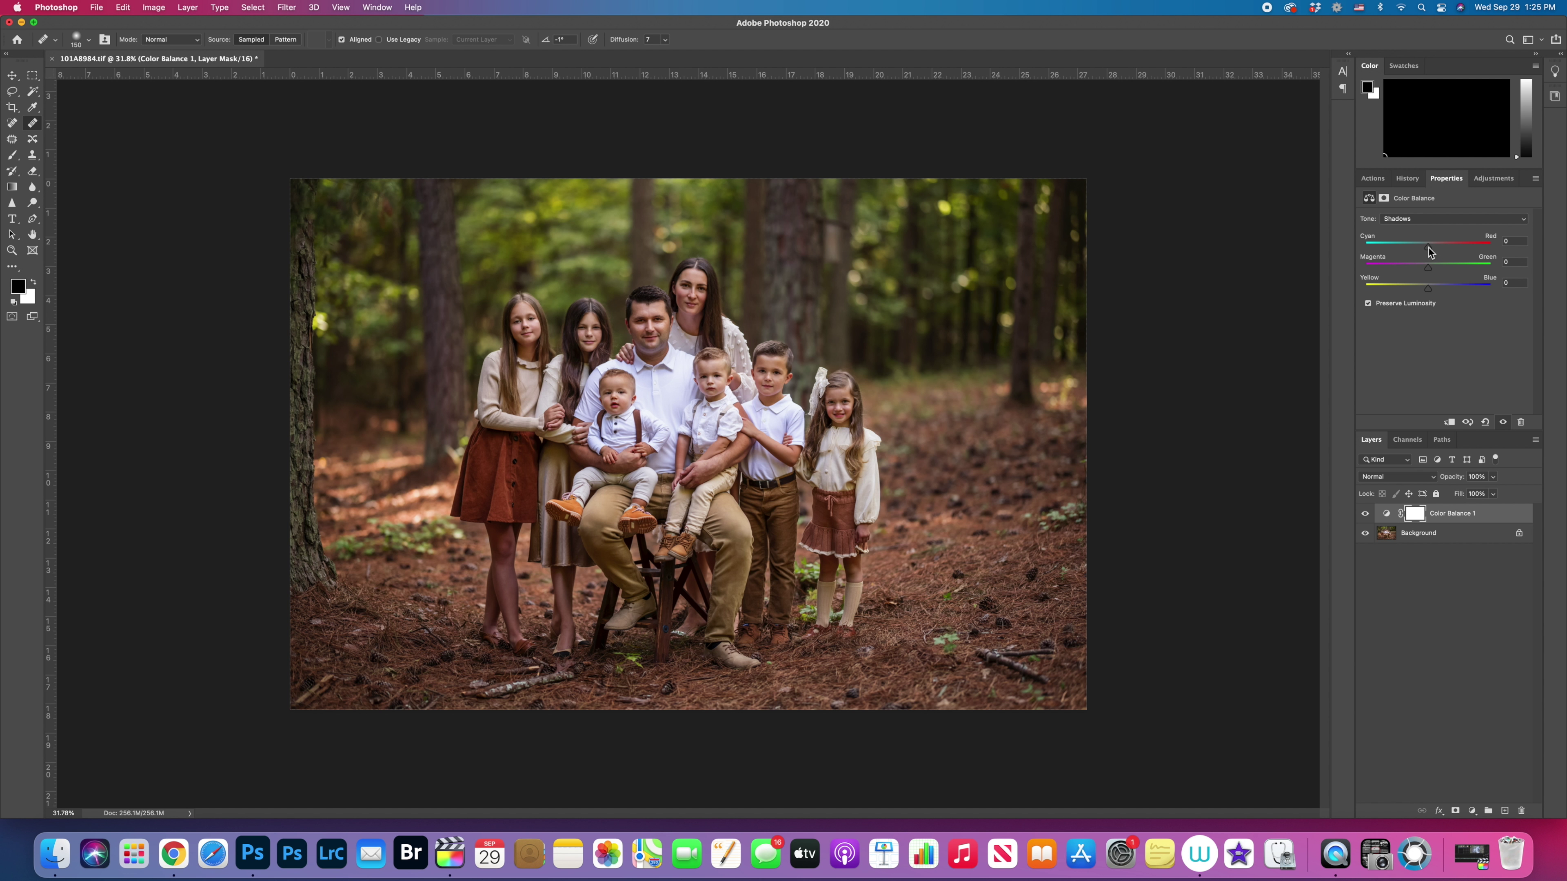
left_click_drag(1428, 248, 1429, 289)
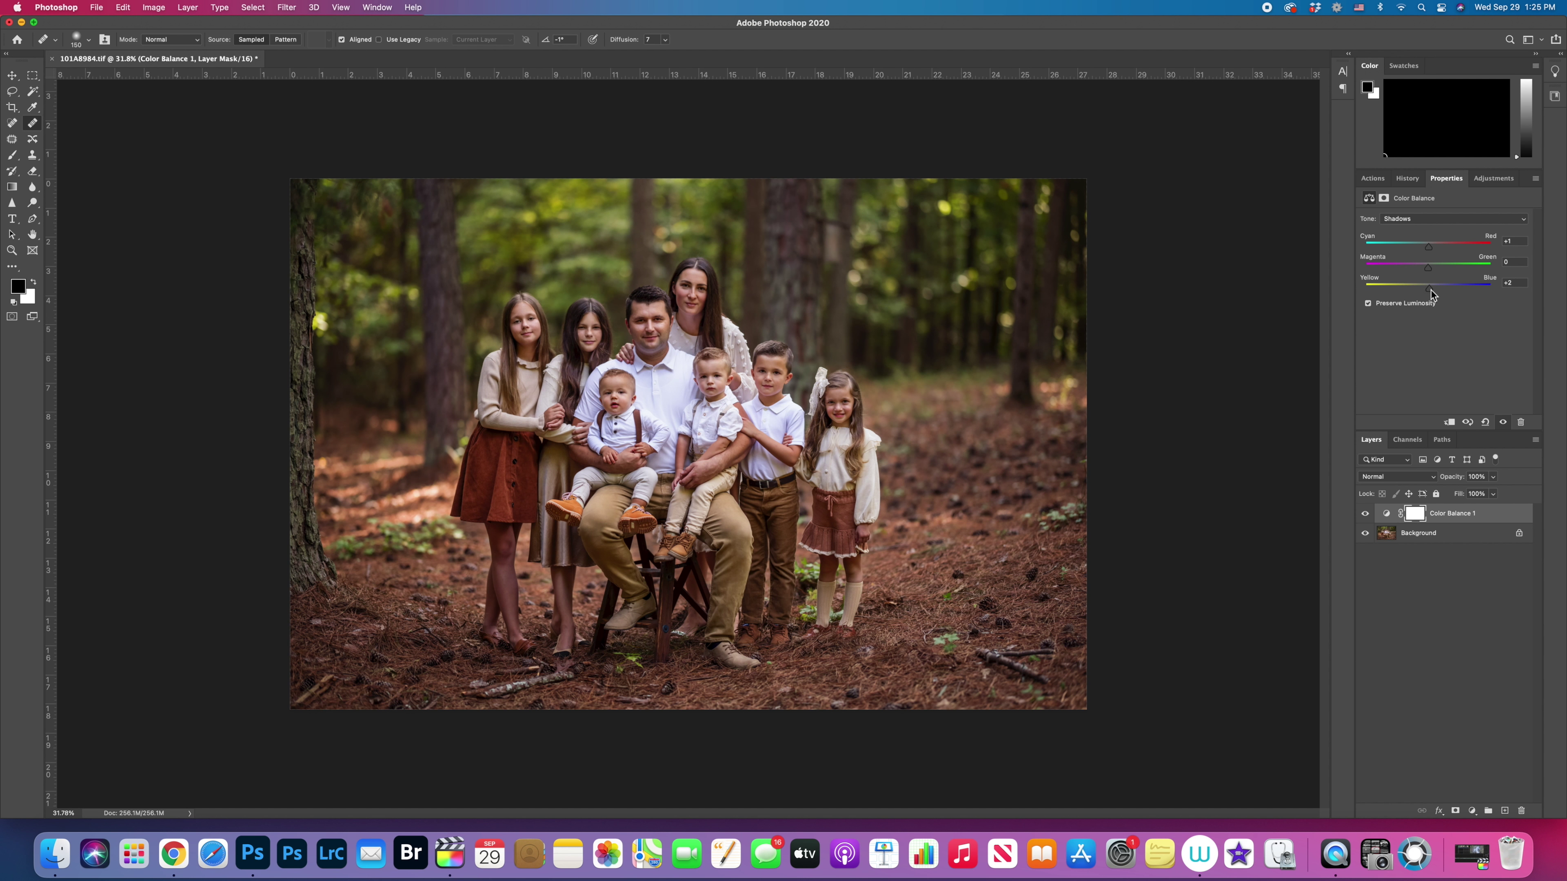
Step: Compare with Color Balance hidden, then add a Hue/Saturation adjustment layer above it
left_click(1370, 513)
left_click(1370, 515)
left_click(1471, 810)
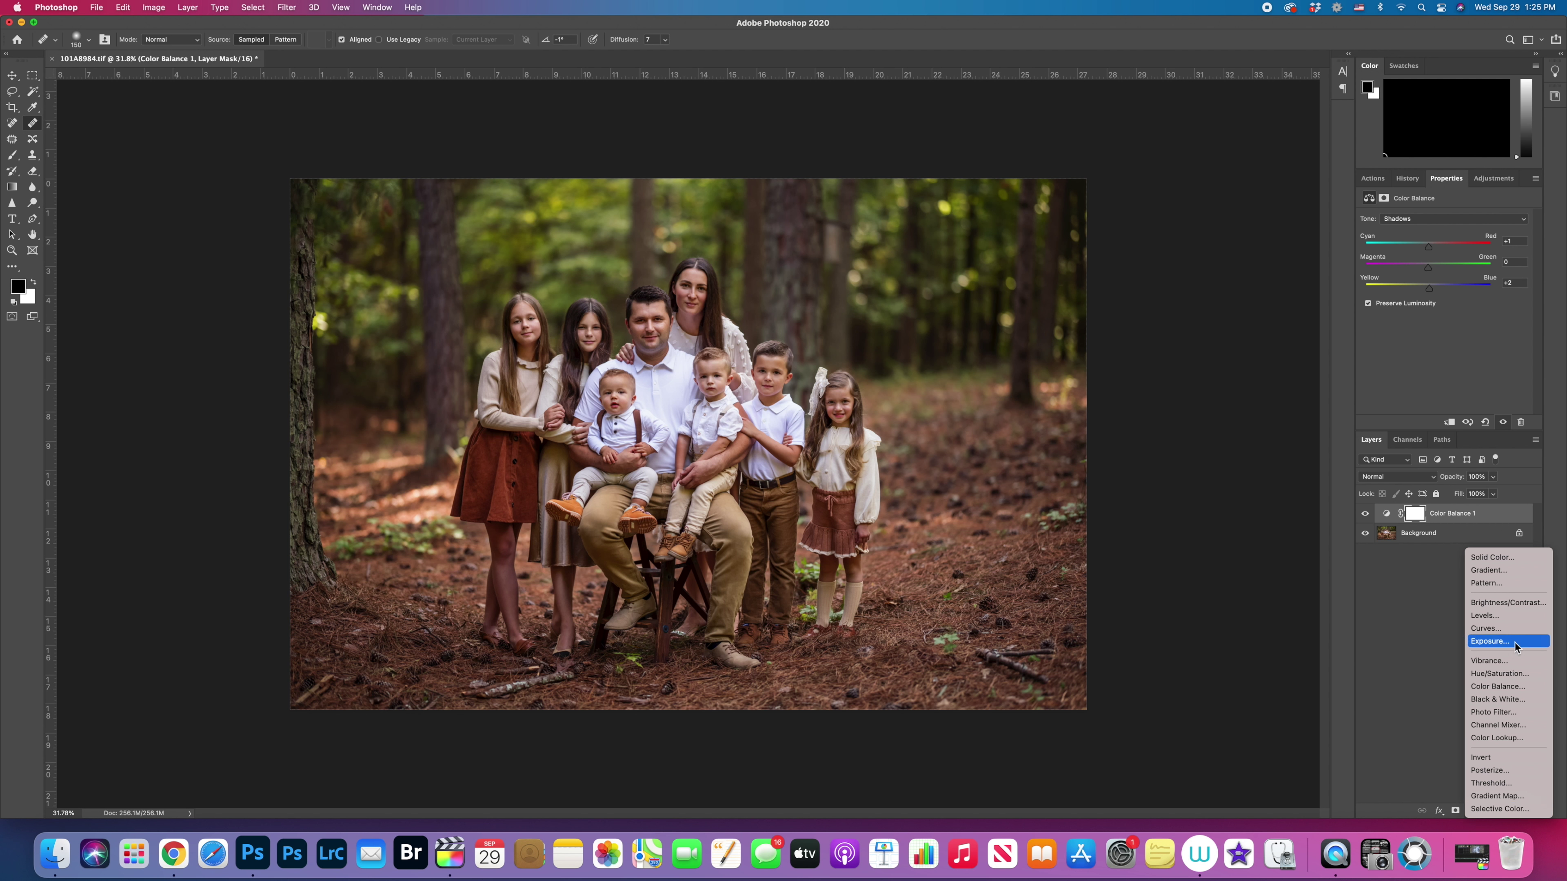
left_click(1507, 674)
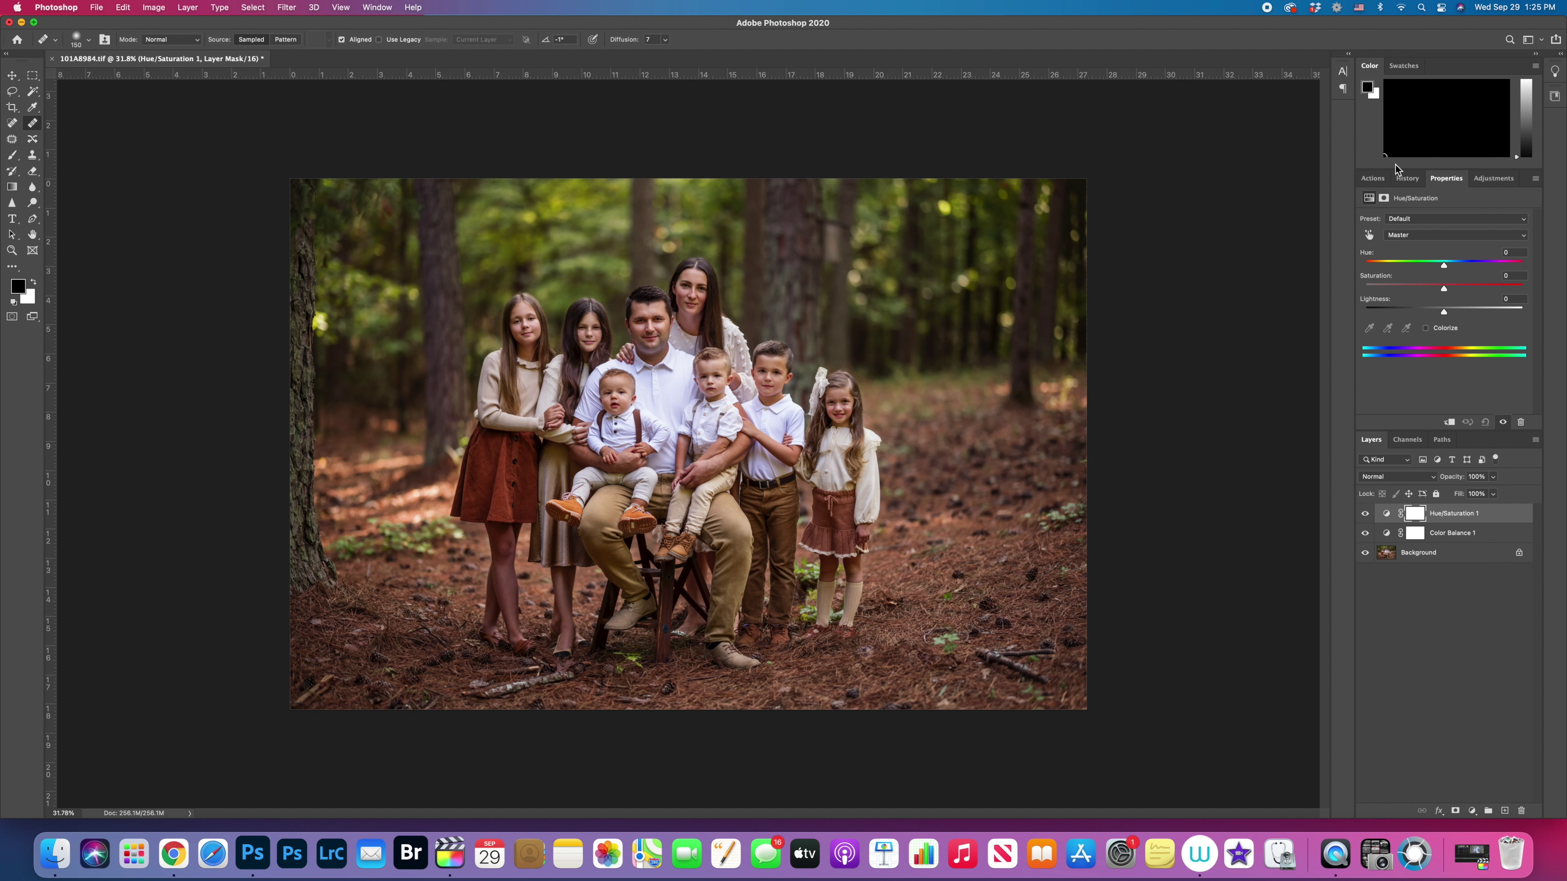
Step: Set the Yellows to about -6 saturation and +3 lightness, then select the Greens range
left_click(1421, 235)
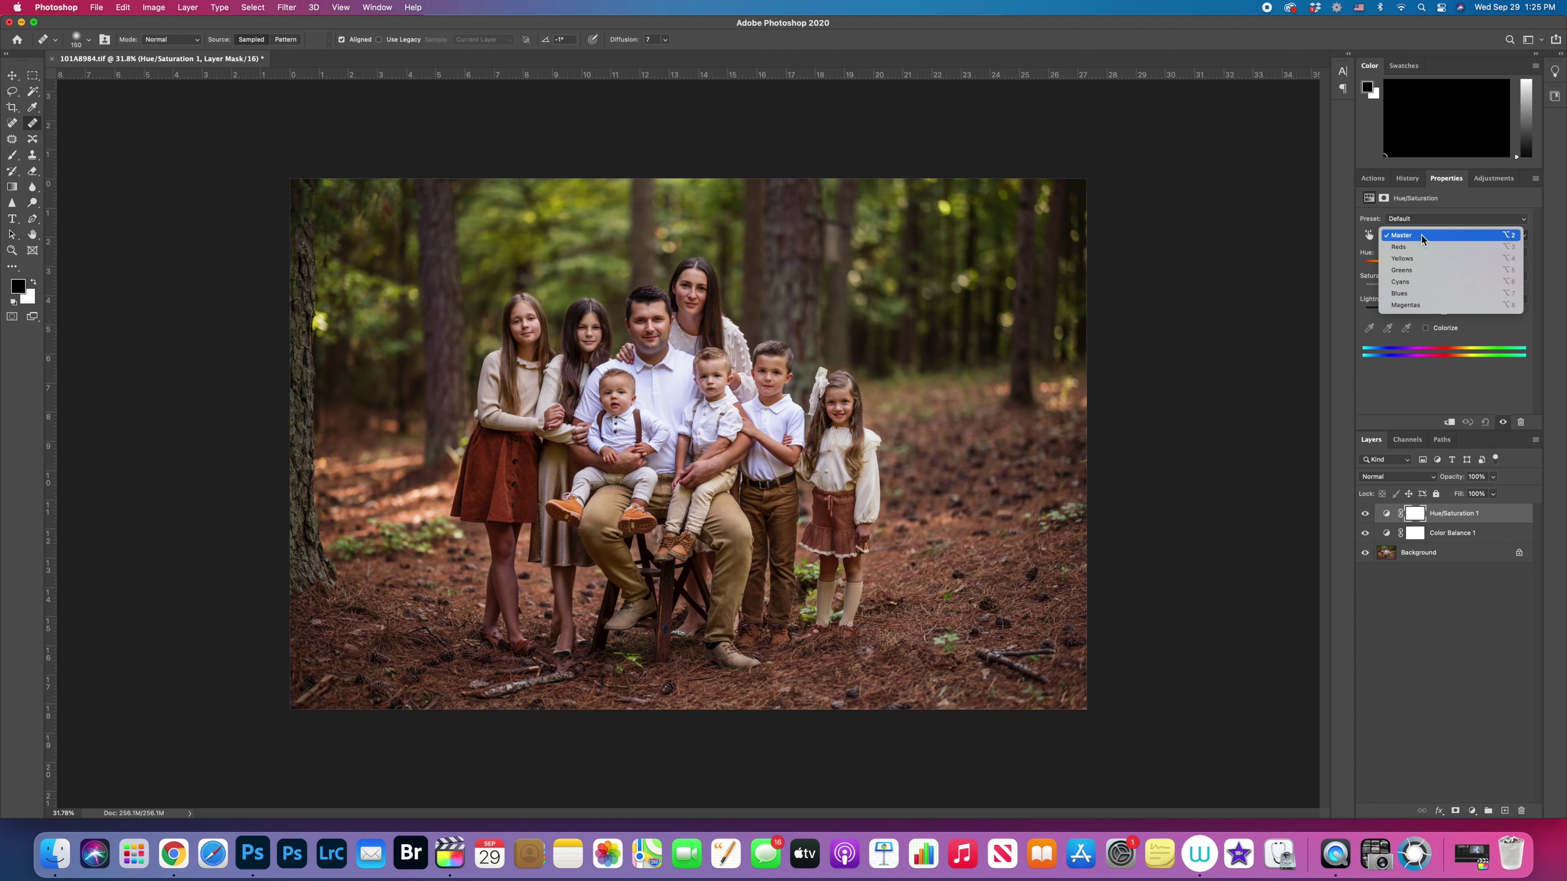
left_click(1412, 259)
mouse_move(1444, 288)
left_mouse_down()
mouse_move(1417, 291)
mouse_move(1446, 290)
left_mouse_up()
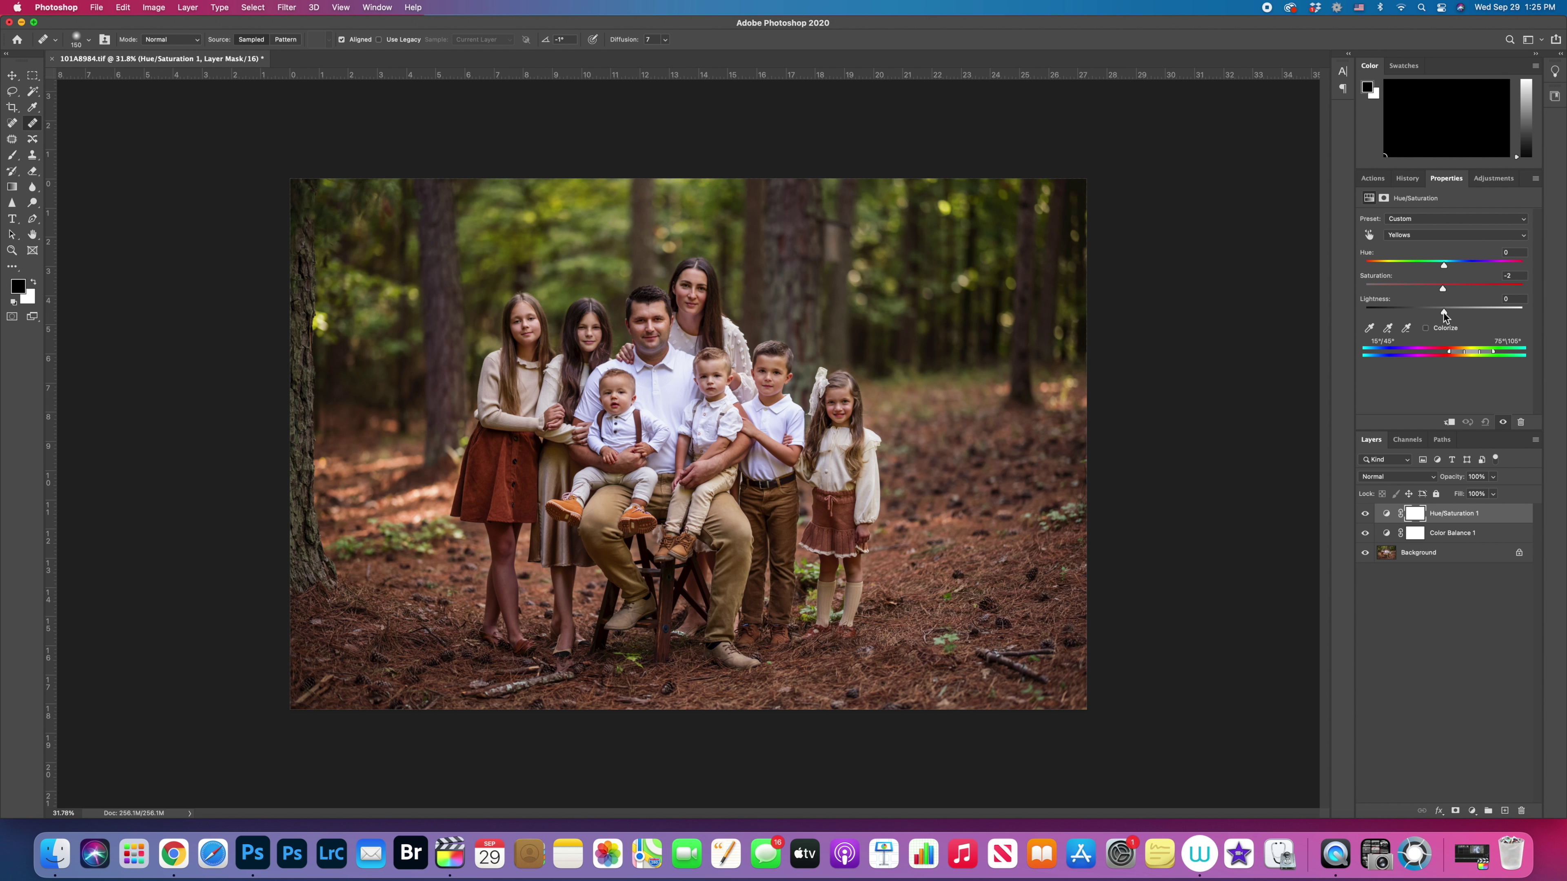
left_click_drag(1461, 311, 1459, 311)
left_click_drag(1448, 311, 1440, 288)
left_click(1419, 235)
left_click(1406, 248)
Step: Add a Selective Color layer and tune the Whites' cyan, magenta, yellow and black
left_click(1471, 810)
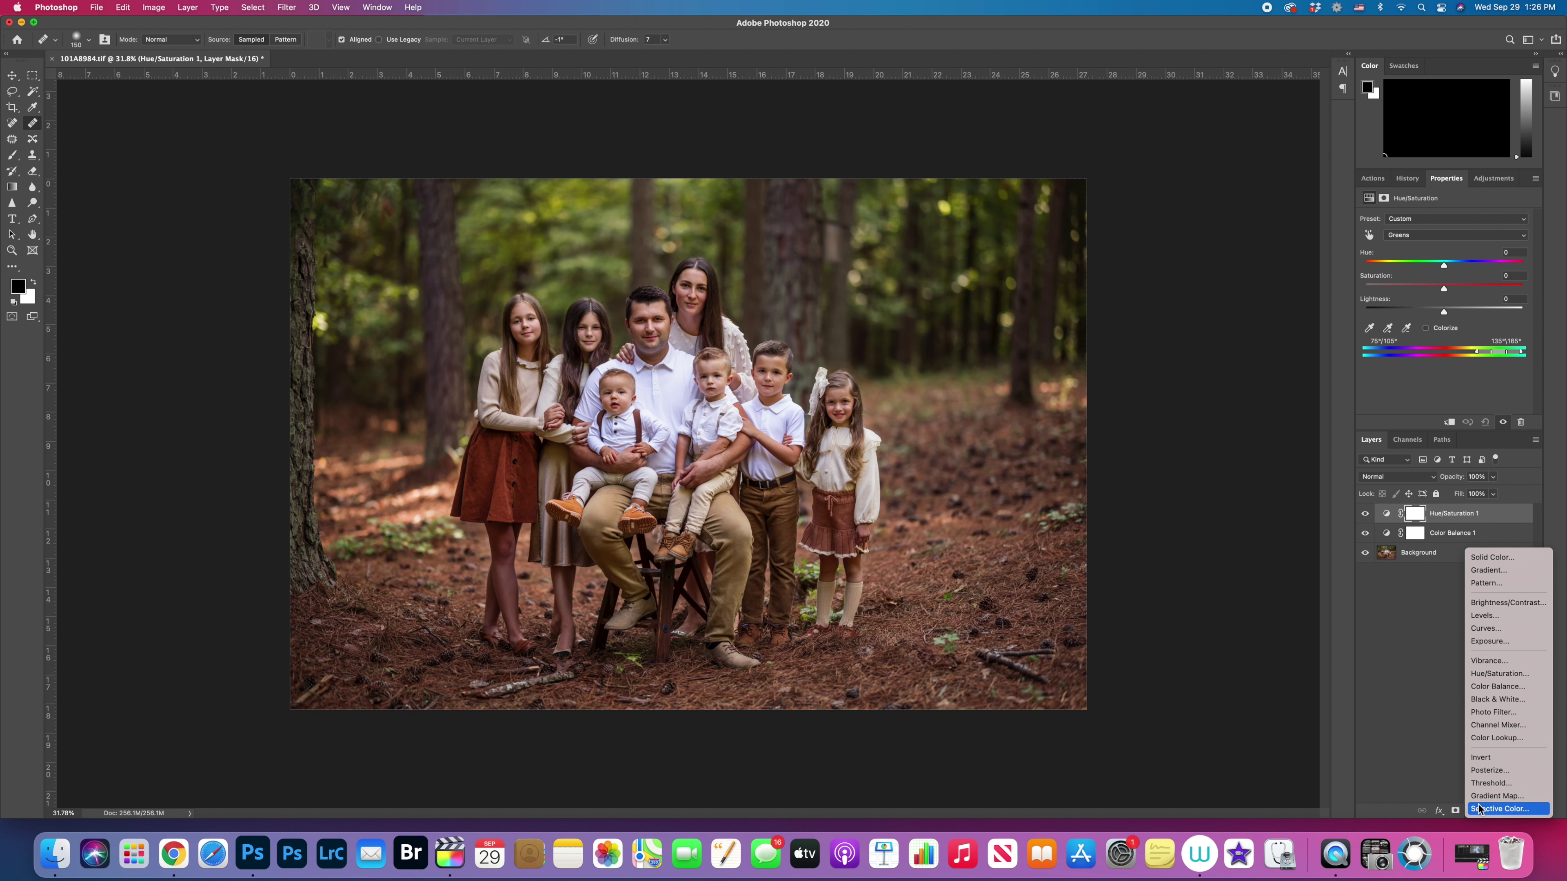
left_click(1499, 809)
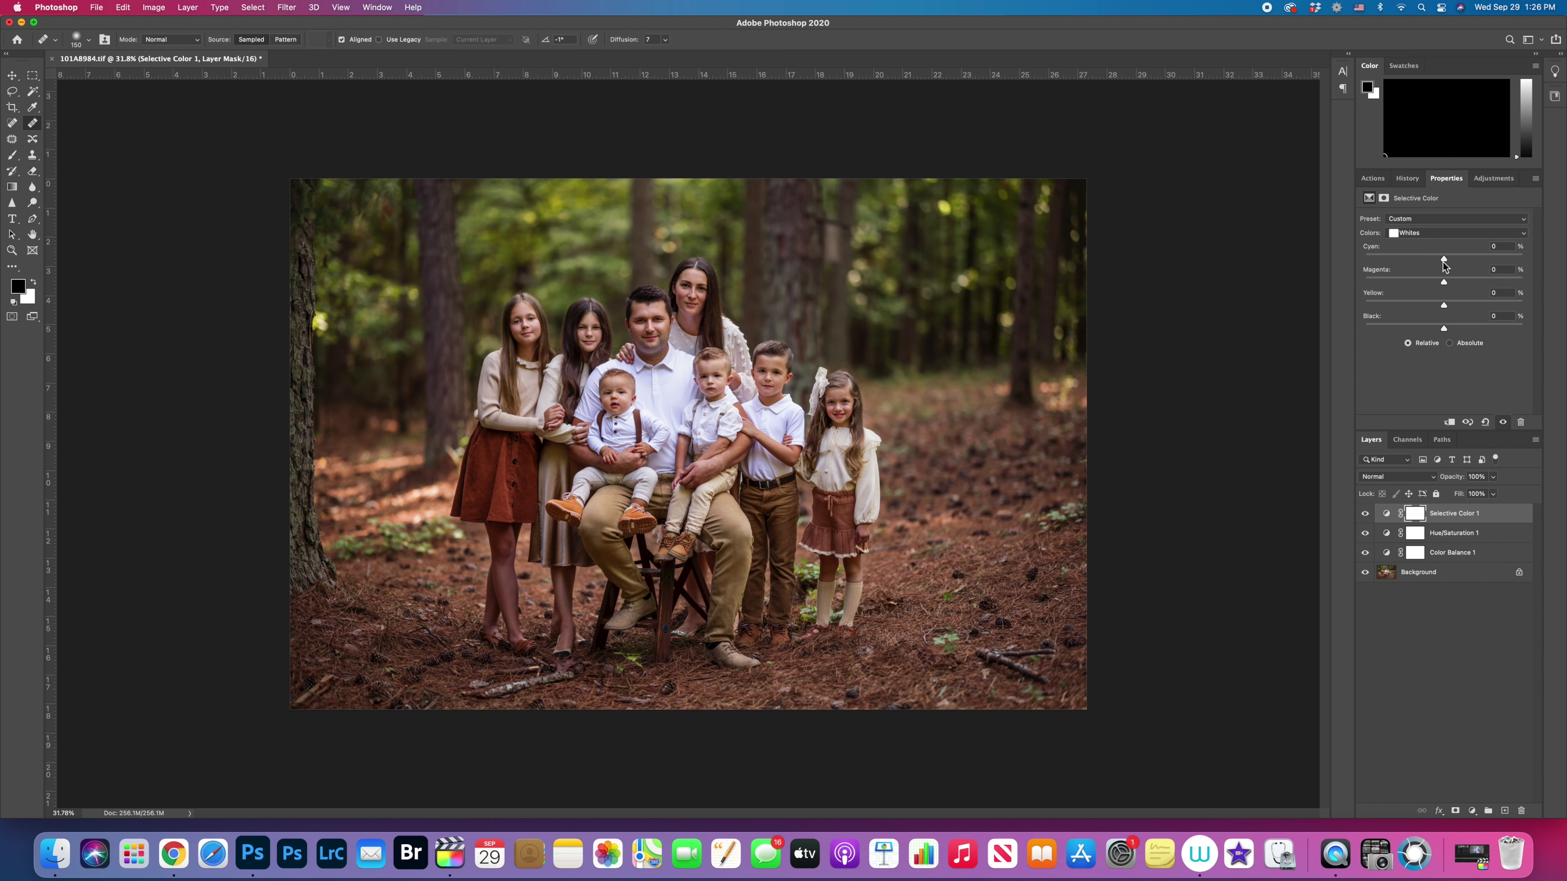
left_click_drag(1444, 263, 1443, 264)
left_click_drag(1451, 282, 1415, 287)
left_click_drag(1334, 299, 1447, 311)
mouse_move(1438, 330)
left_mouse_down()
mouse_move(1506, 337)
mouse_move(1402, 329)
mouse_move(1505, 333)
mouse_move(1463, 332)
left_mouse_up()
left_click_drag(1451, 331, 1449, 329)
Step: Adjust the Neutrals: add cyan, keep magenta at zero, and add black
left_click(1413, 233)
left_click(1413, 242)
left_click_drag(1439, 263, 1462, 267)
left_click_drag(1446, 280, 1441, 281)
left_click_drag(1445, 284, 1443, 283)
left_click_drag(1447, 330, 1453, 328)
Step: Adjust the Blacks by adding cyan and magenta and reducing yellow
left_click(1433, 235)
left_click(1438, 241)
mouse_move(1446, 259)
left_mouse_down()
mouse_move(1461, 258)
mouse_move(1443, 258)
left_mouse_up()
left_click_drag(1444, 283, 1451, 286)
left_click_drag(1451, 305, 1452, 329)
left_click(186, 7)
Step: Flatten the image and apply Curves with white point 240, black point 16 and a midtone lift
left_click(204, 449)
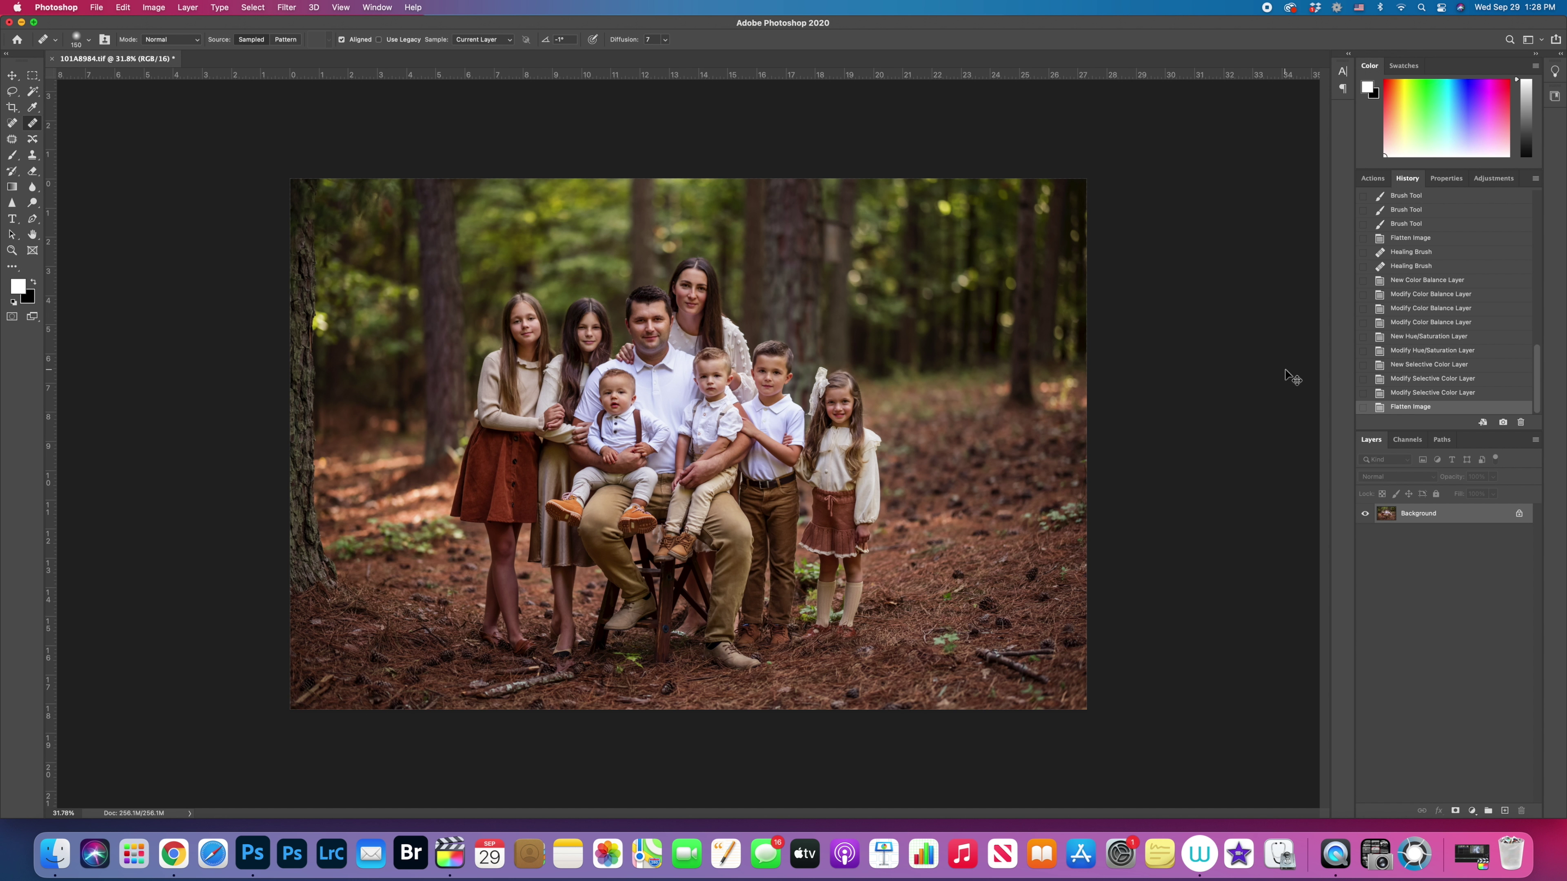
key("super+m")
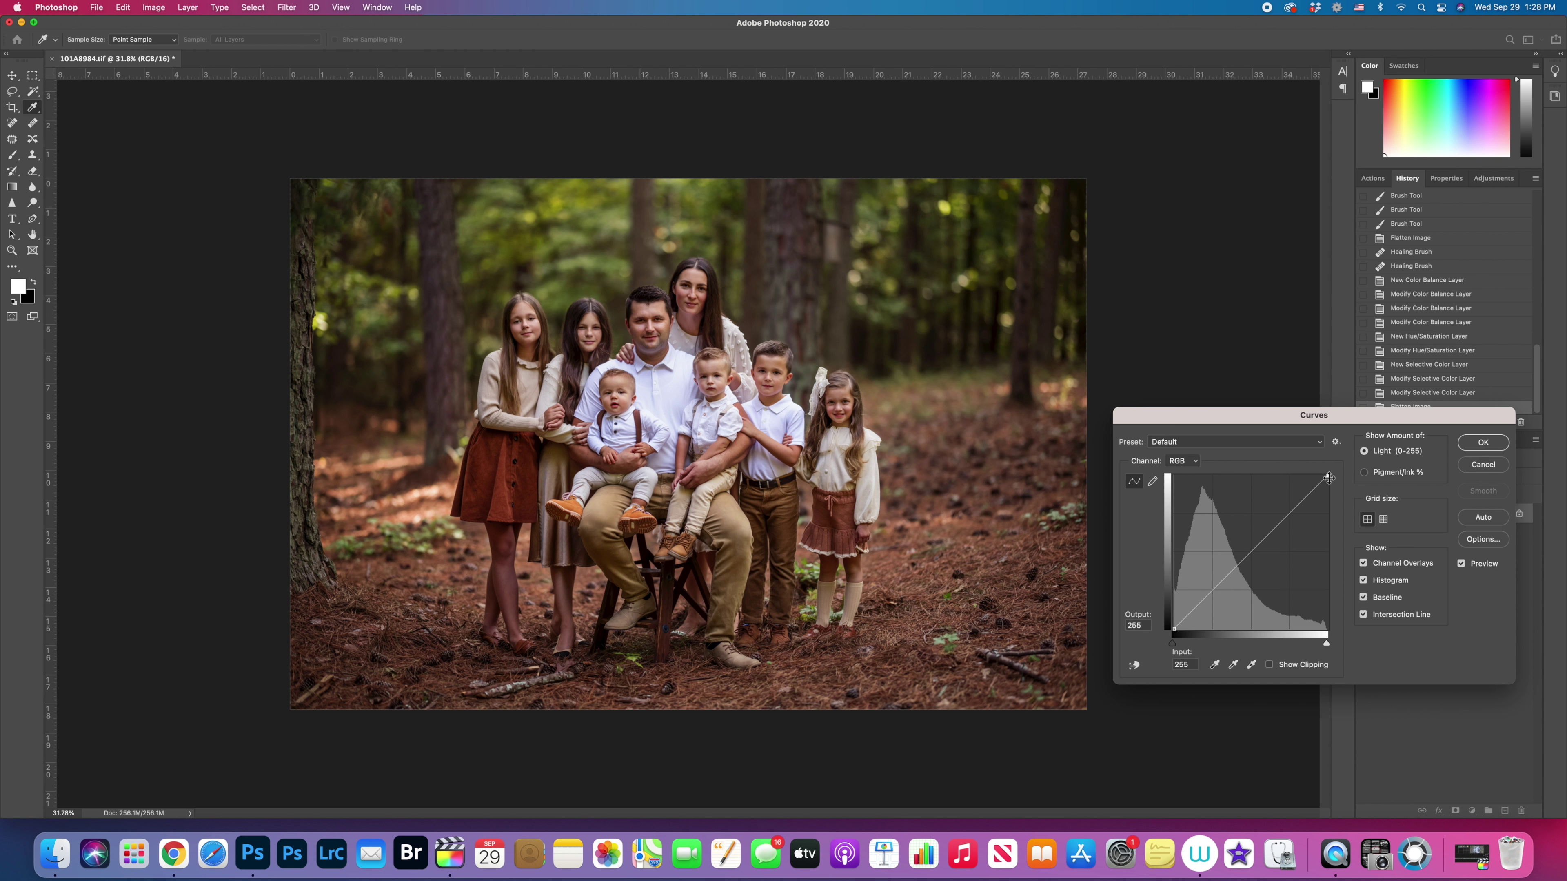
mouse_move(1327, 474)
left_mouse_down()
mouse_move(1301, 471)
mouse_move(1326, 475)
left_mouse_up()
left_click_drag(1173, 629, 1172, 628)
left_click(1210, 595)
left_click_drag(1282, 521, 1282, 522)
left_click(1498, 442)
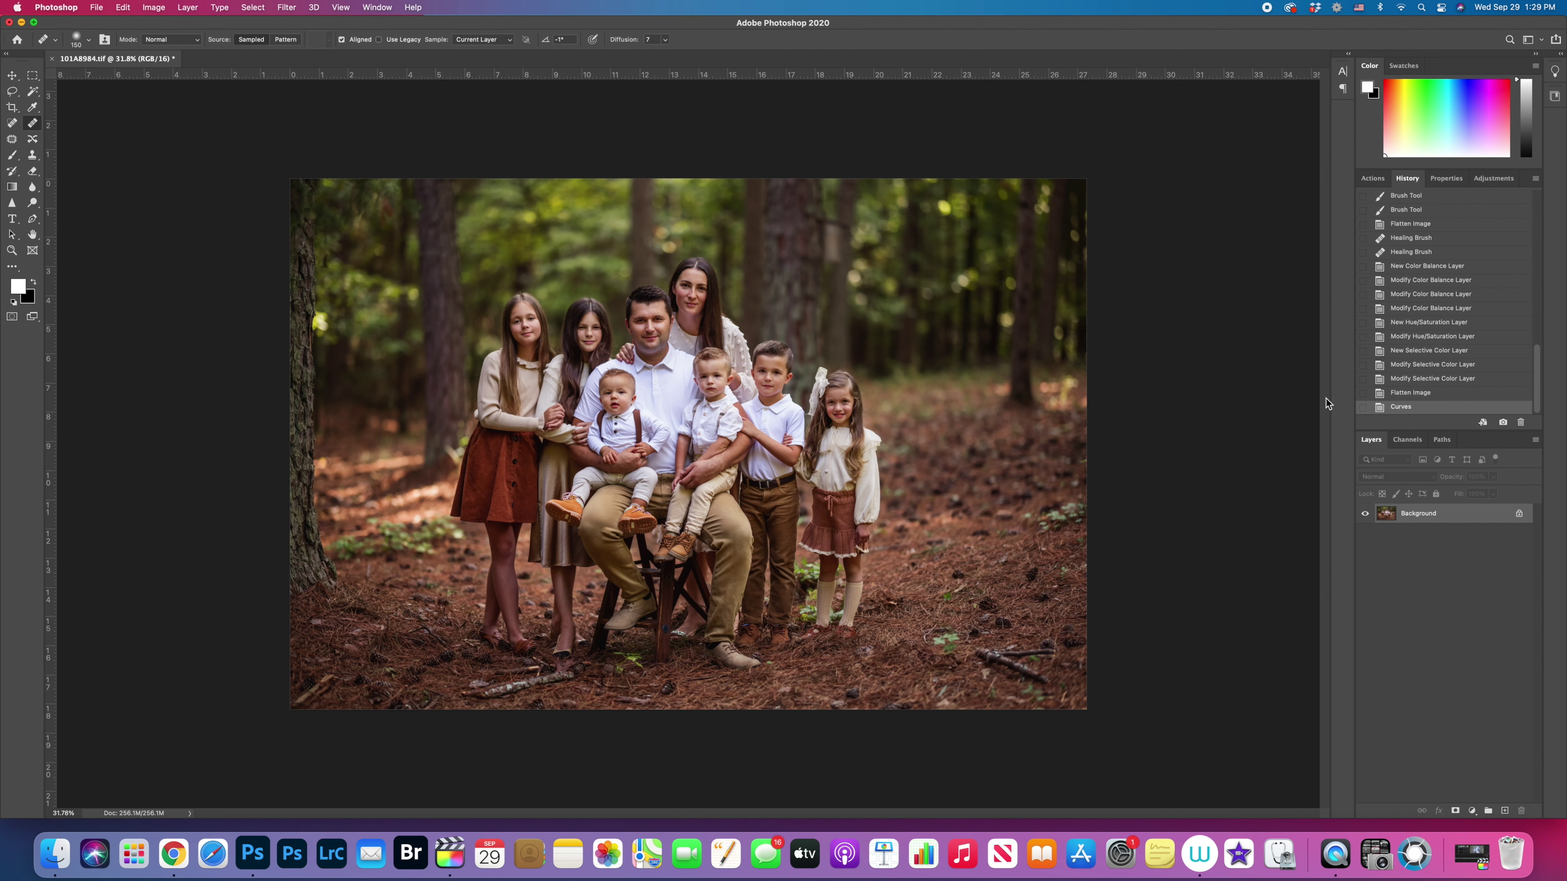
Step: Zoom and pan around the graded portrait to inspect its details up close
scroll(564, 349, "up", 3)
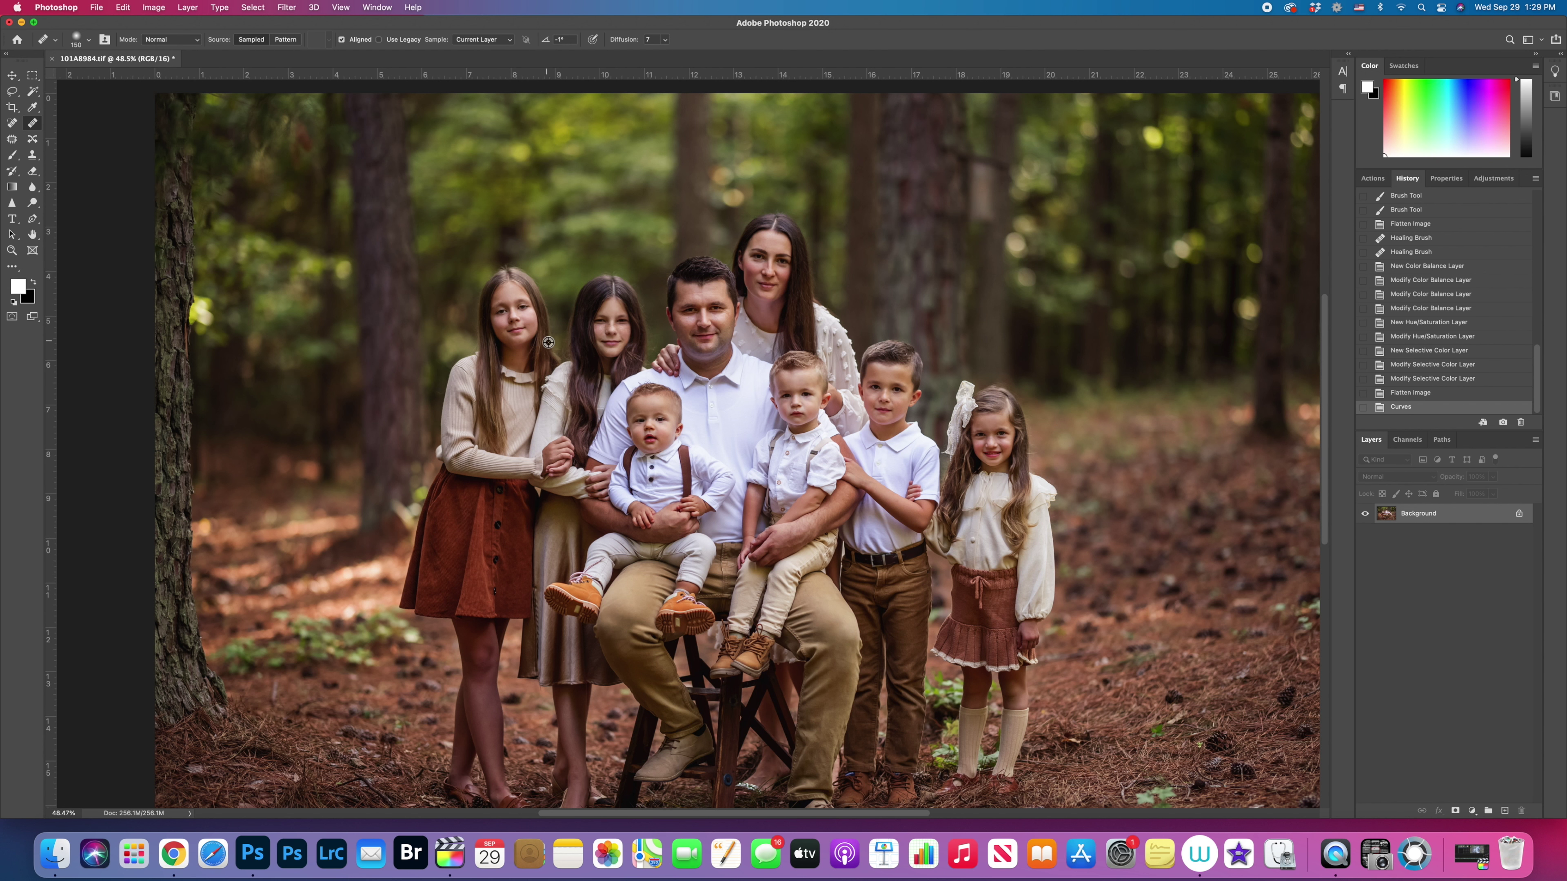
scroll(556, 341, "right", 5)
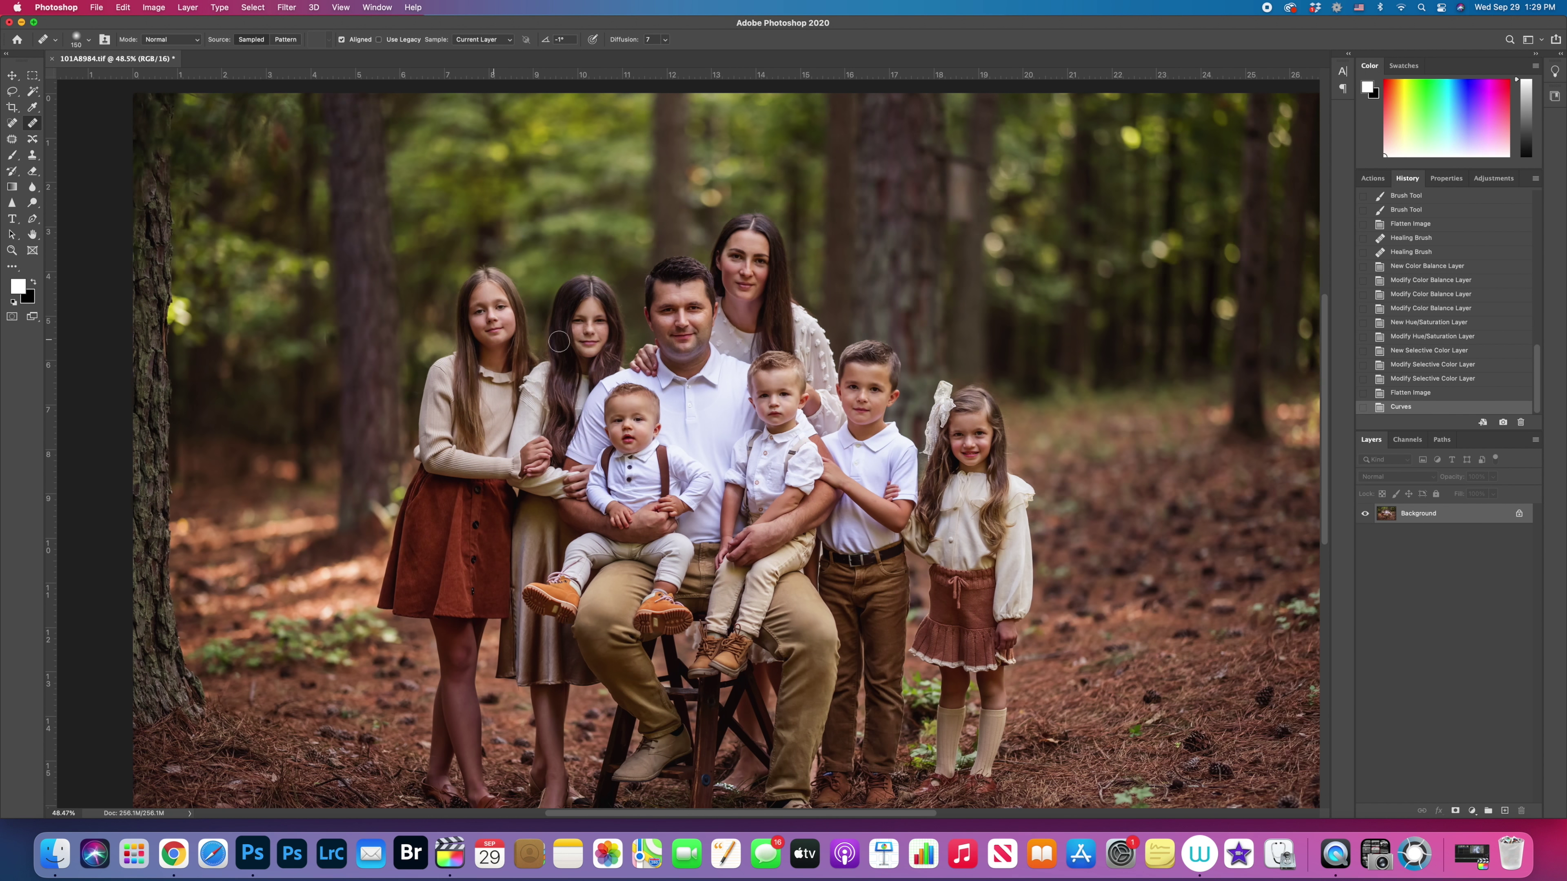
scroll(555, 341, "up", 5)
scroll(556, 340, "down", 10)
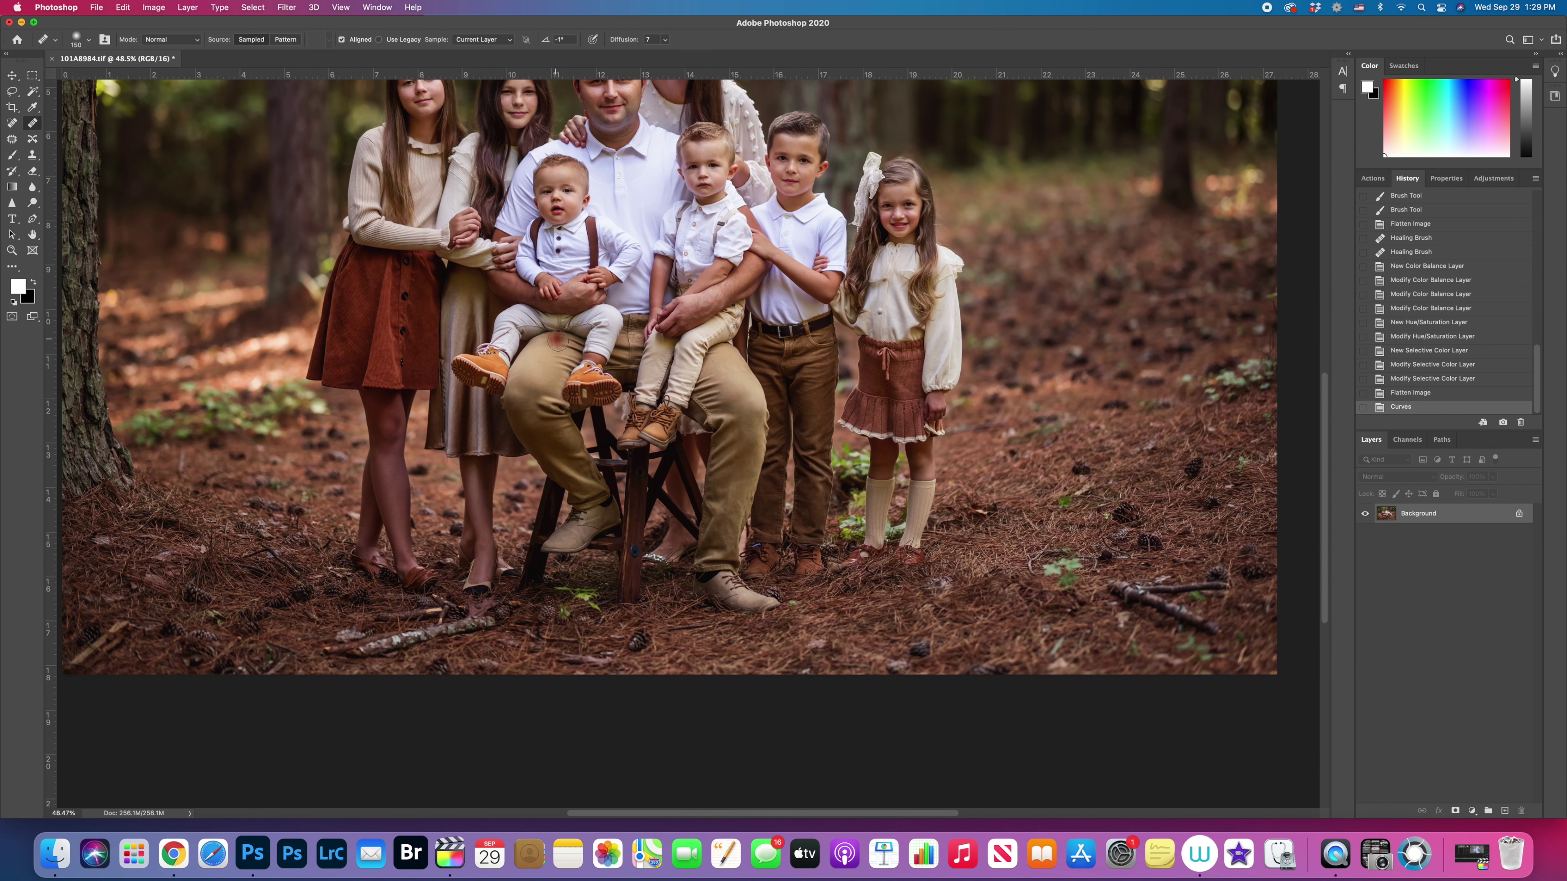
scroll(557, 341, "right", 4)
scroll(494, 296, "left", 5)
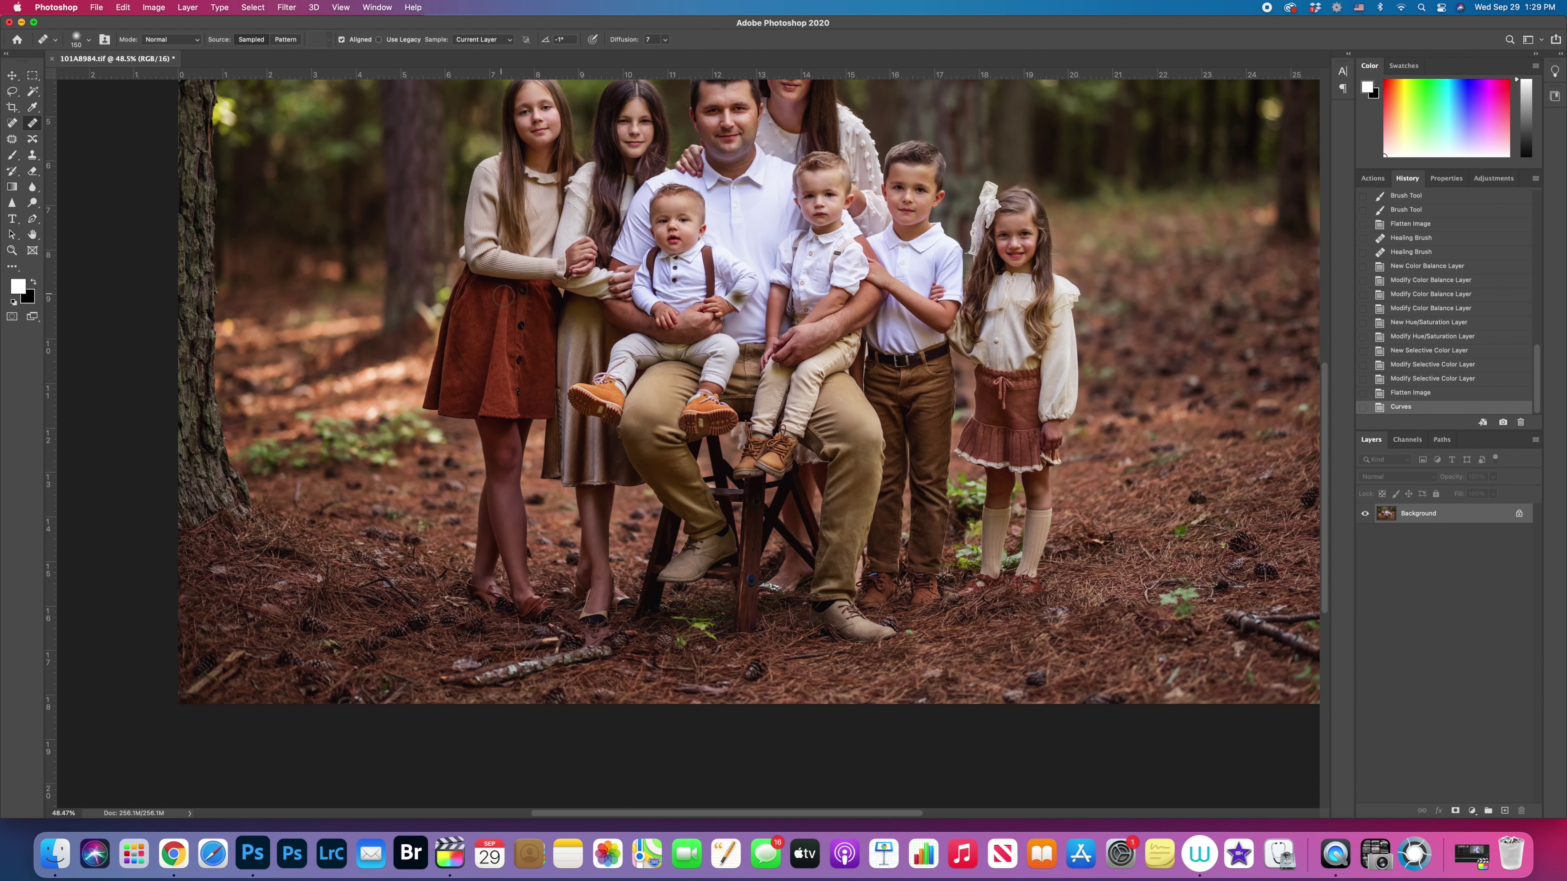
scroll(506, 293, "up", 5)
scroll(506, 293, "down", 2)
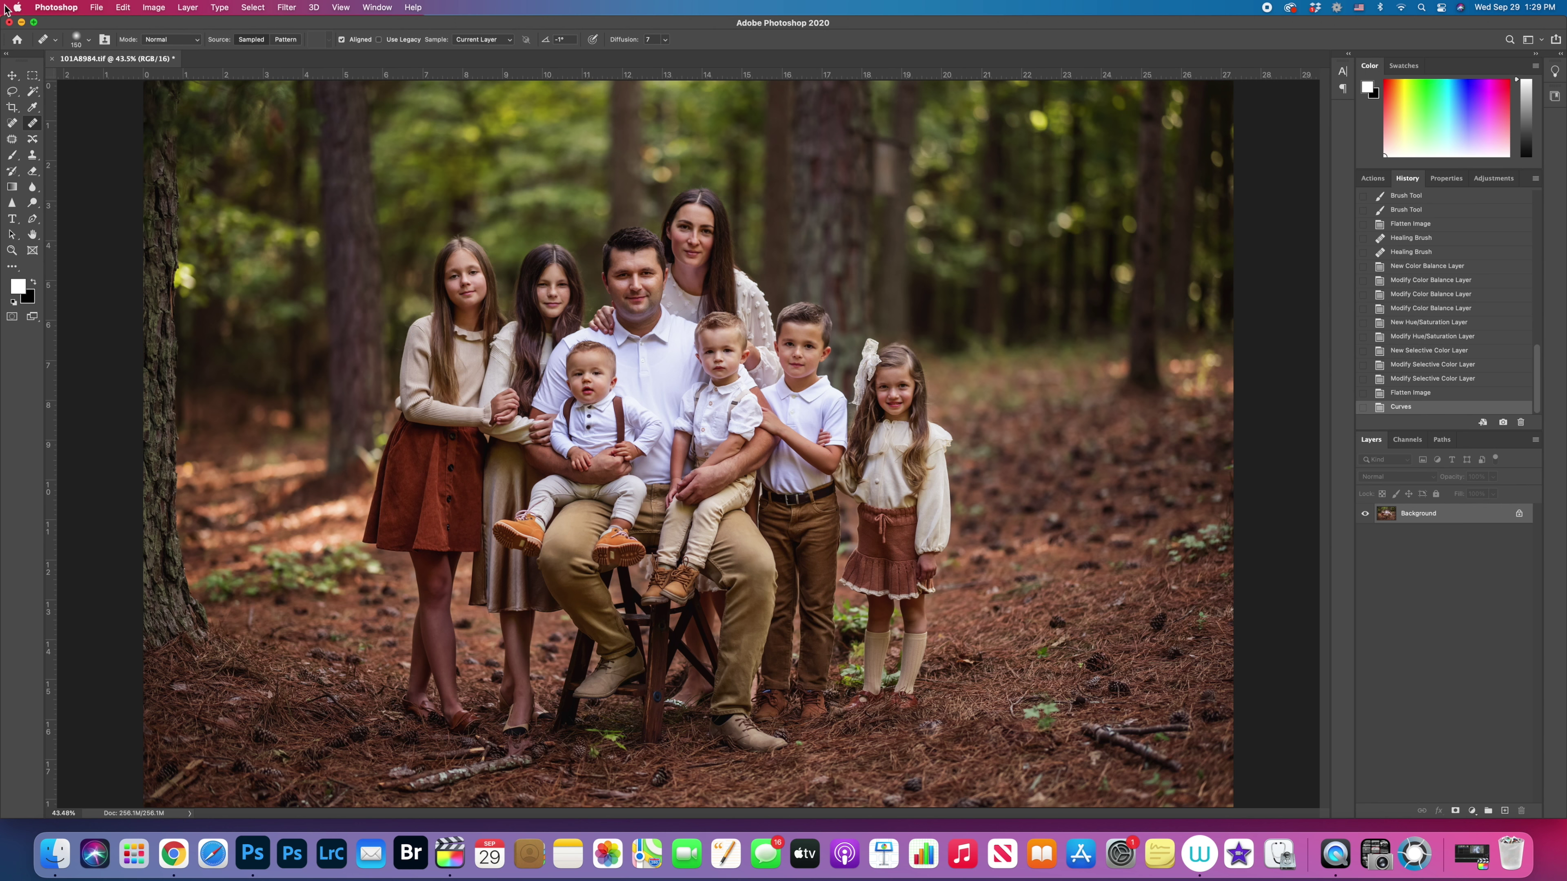
left_click(95, 7)
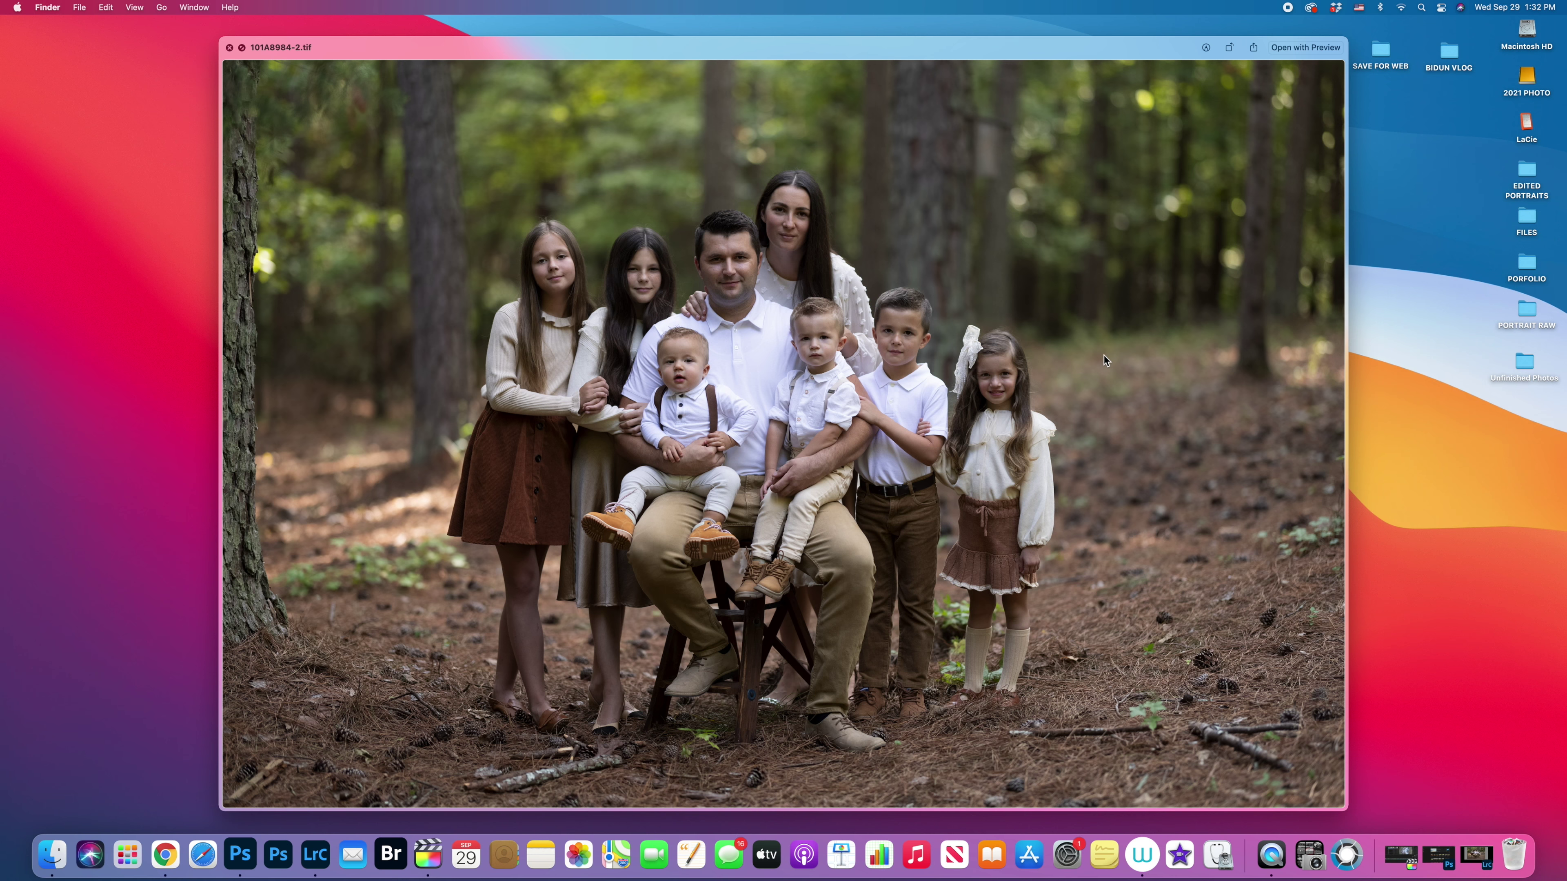
Step: Flip between original 101A8984-2.tif and edited 101A8984.tif, ending on the edited one
key("Right")
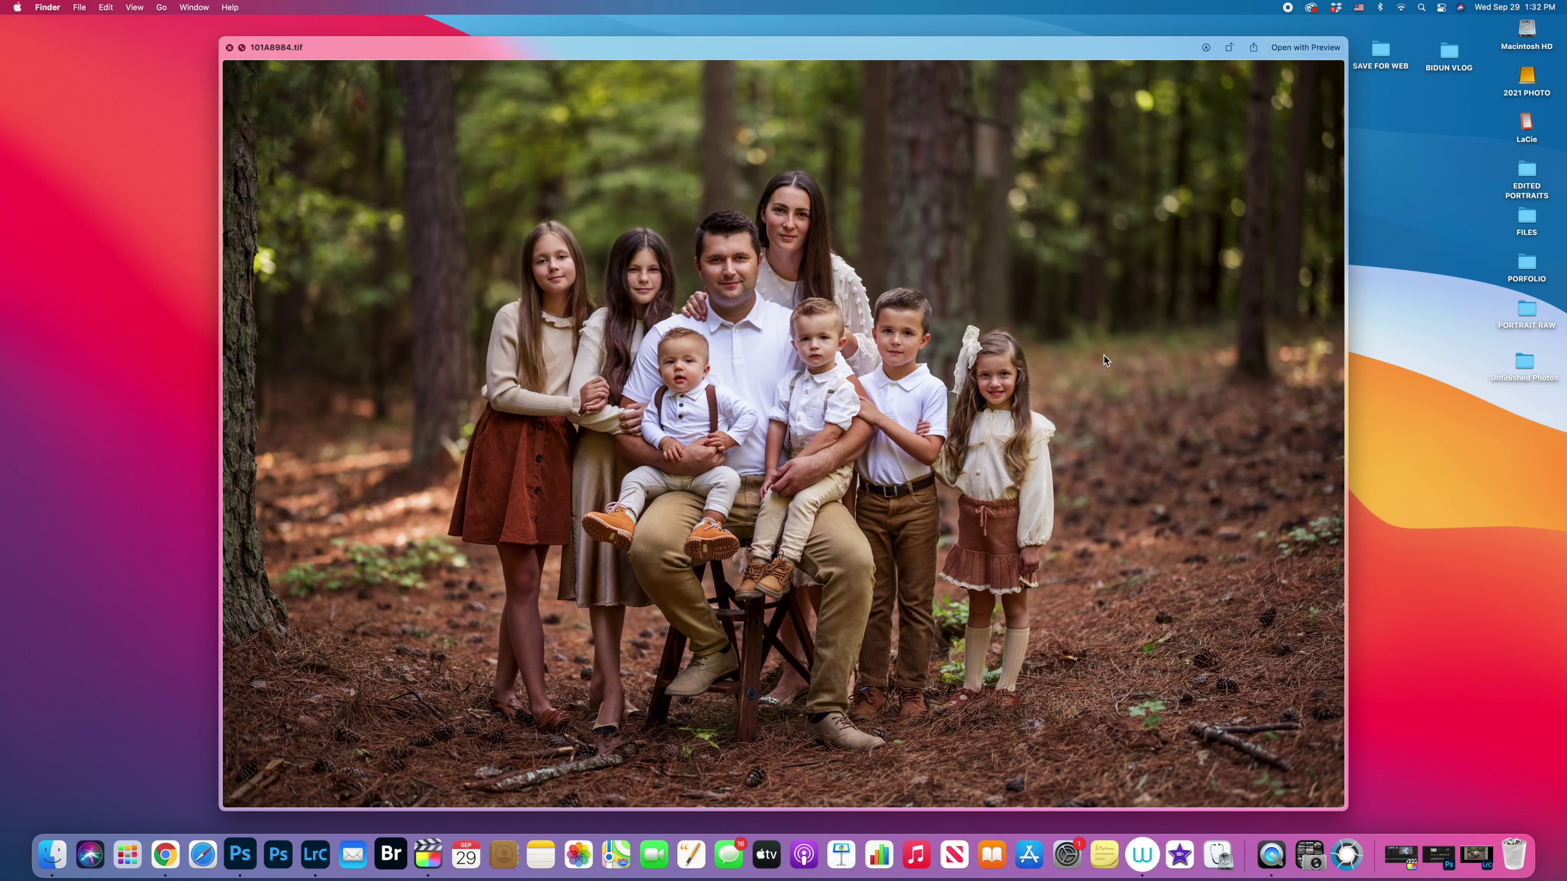
key("Left")
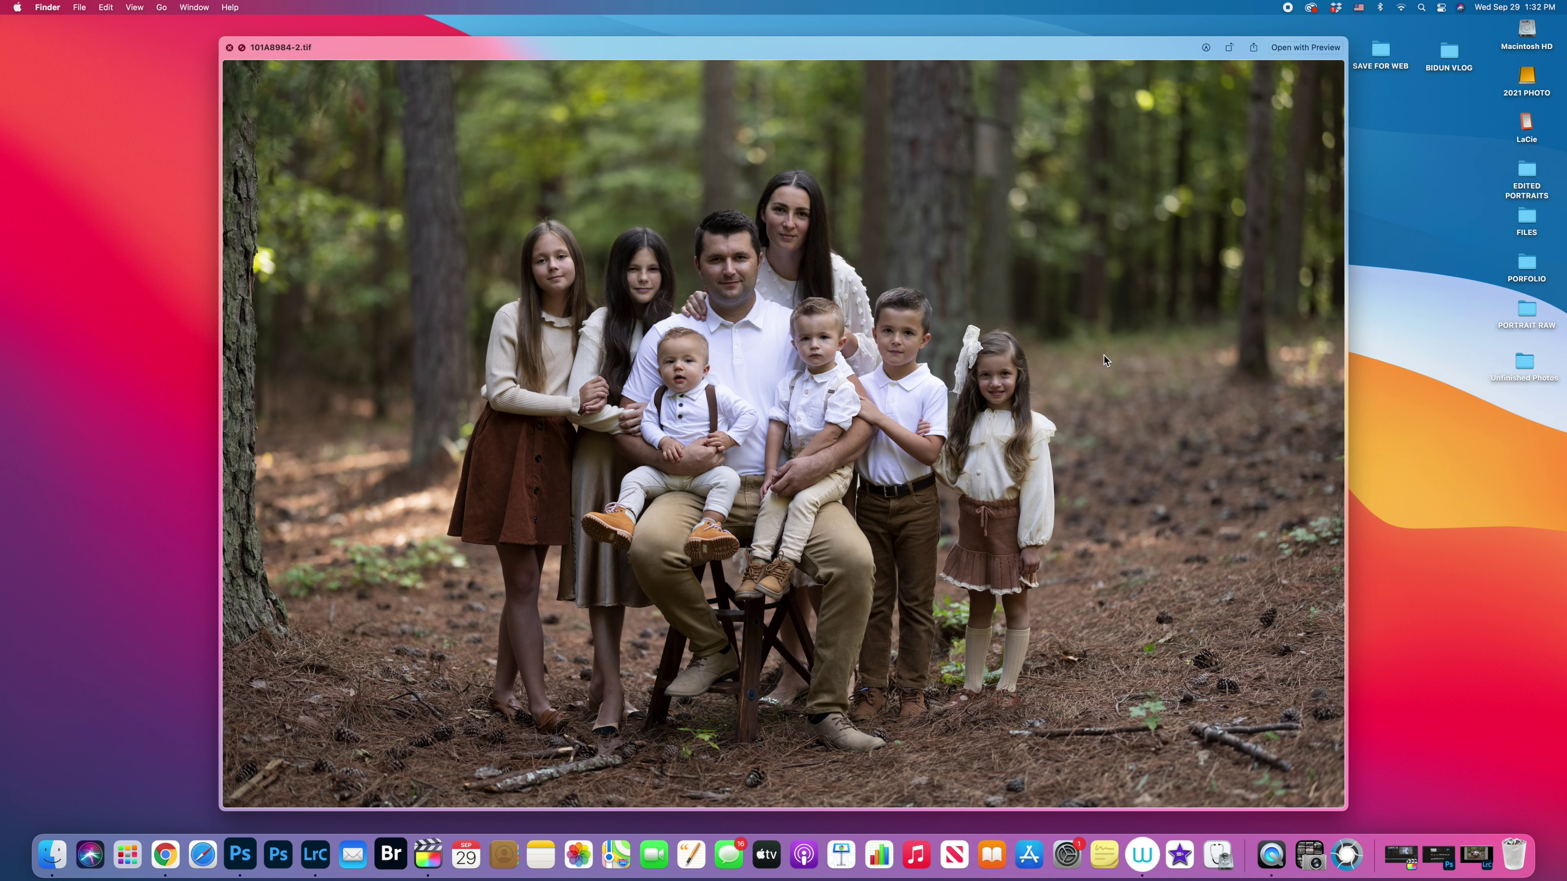
key("Right")
key("Left")
key("Right")
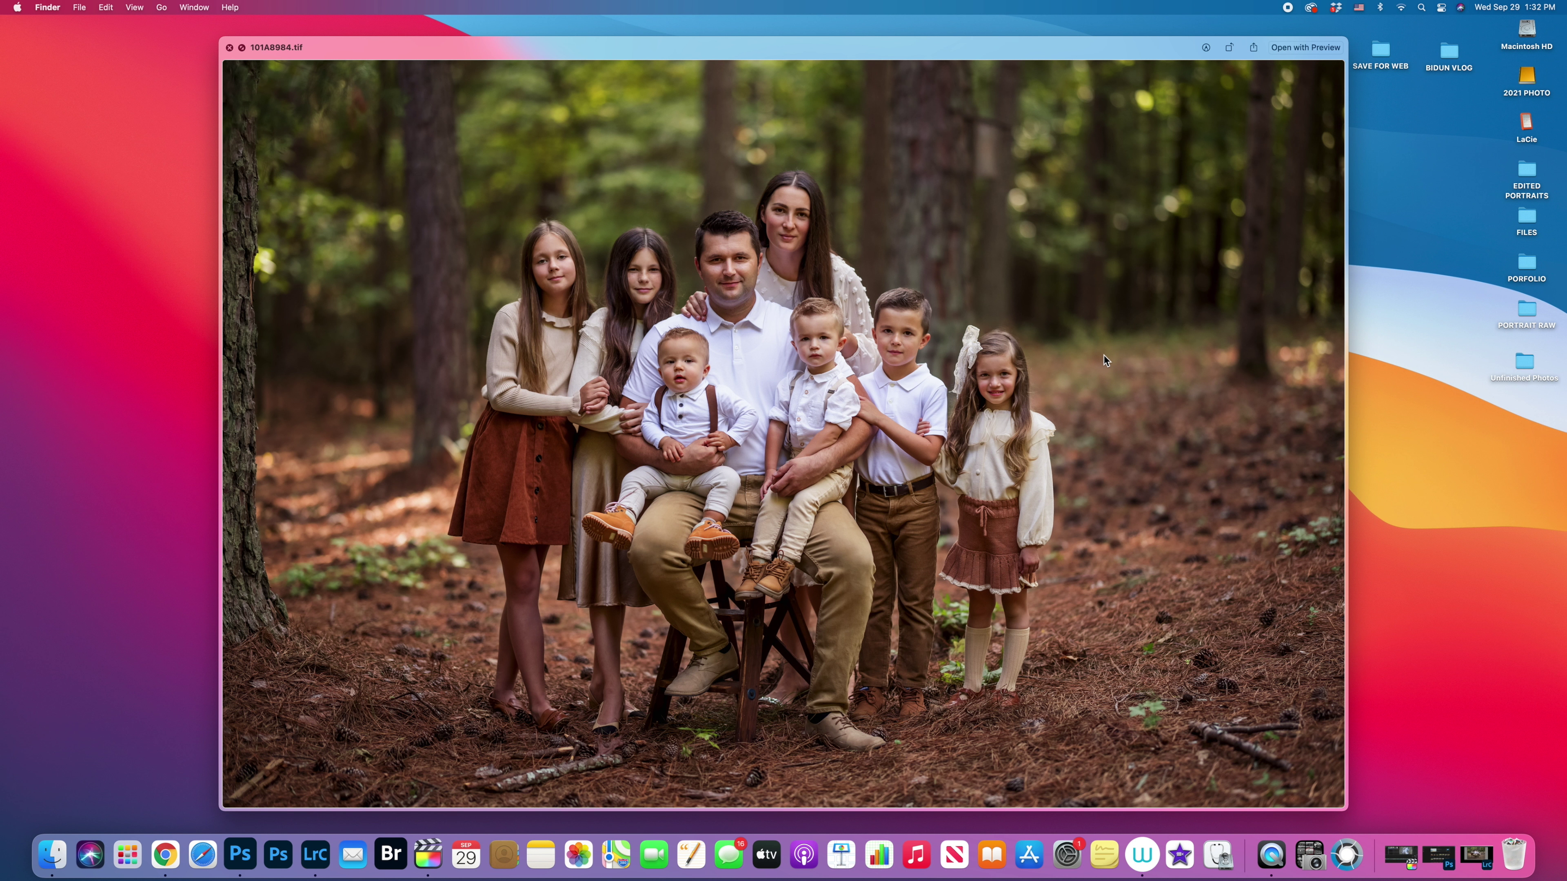
key("Left")
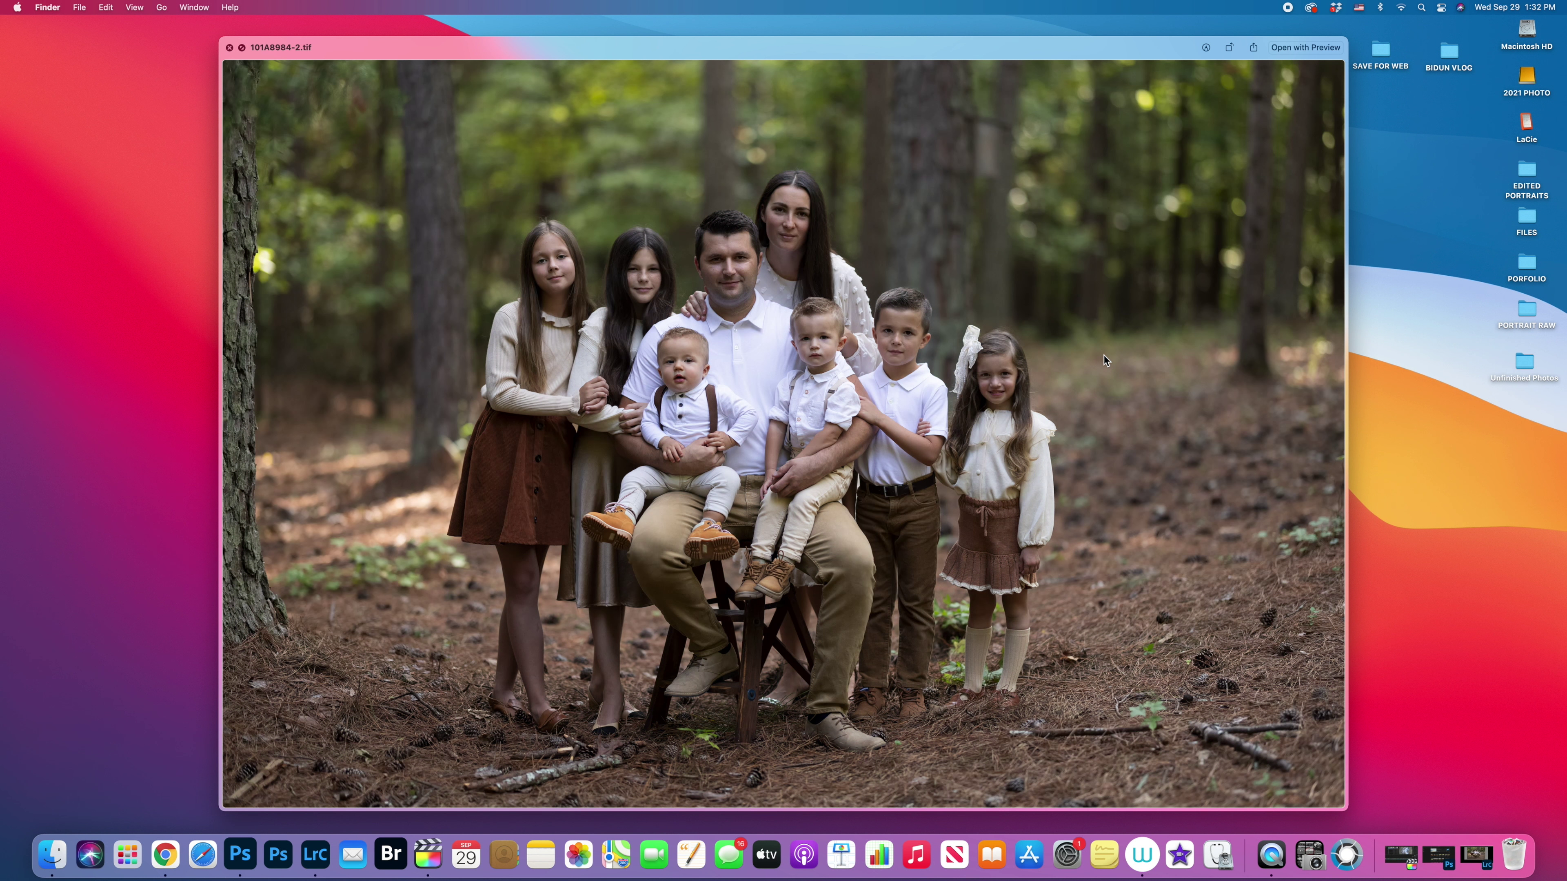
key("Right")
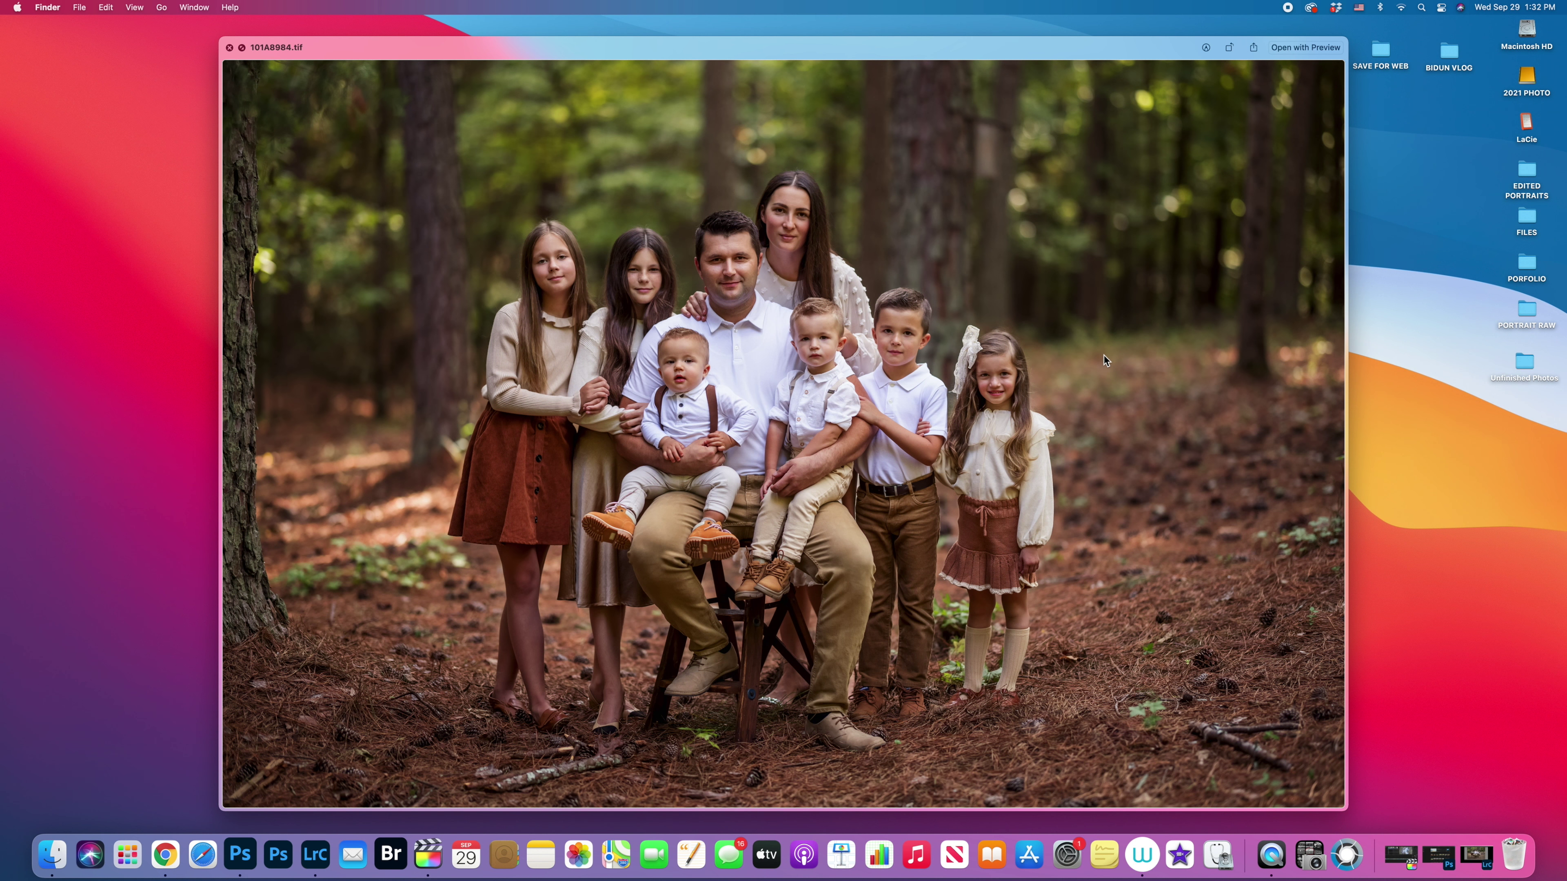
key("Left")
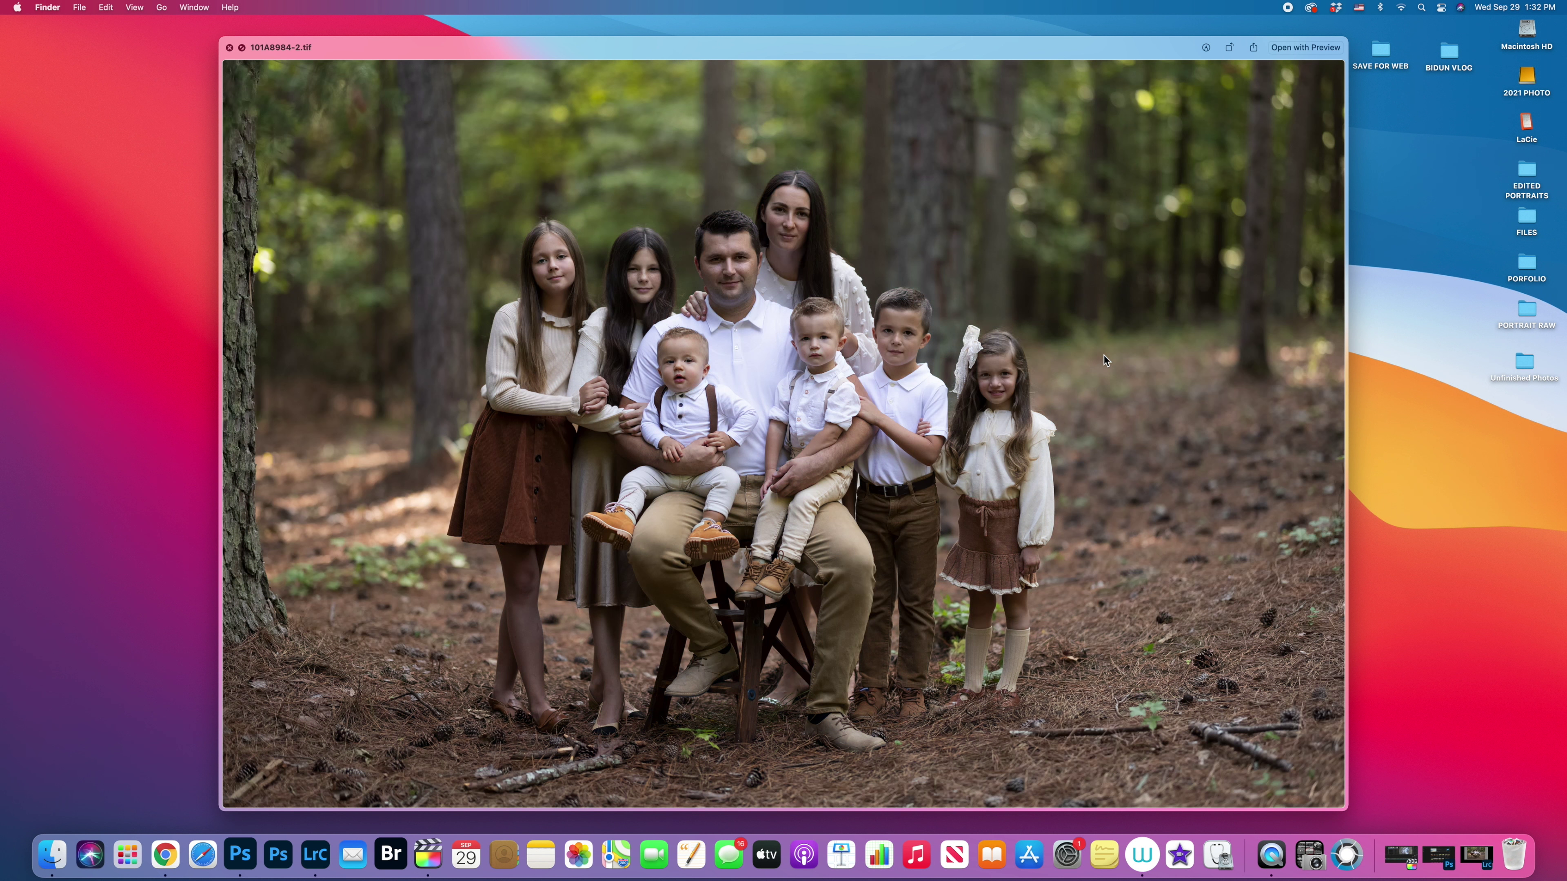
key("Right")
key("Left")
key("Right")
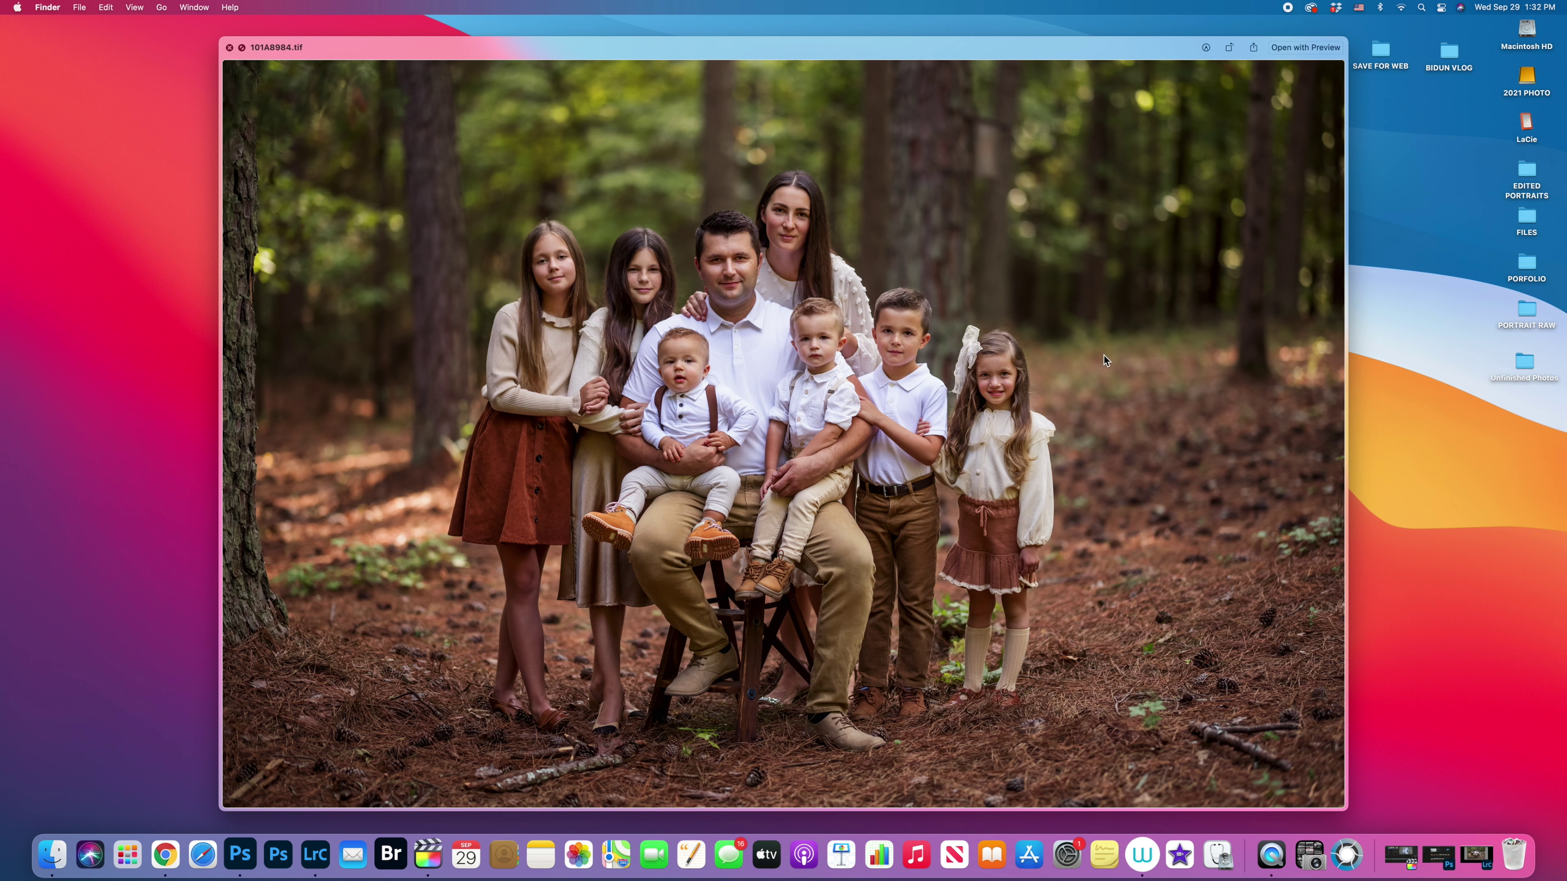
key("Left")
key("Right")
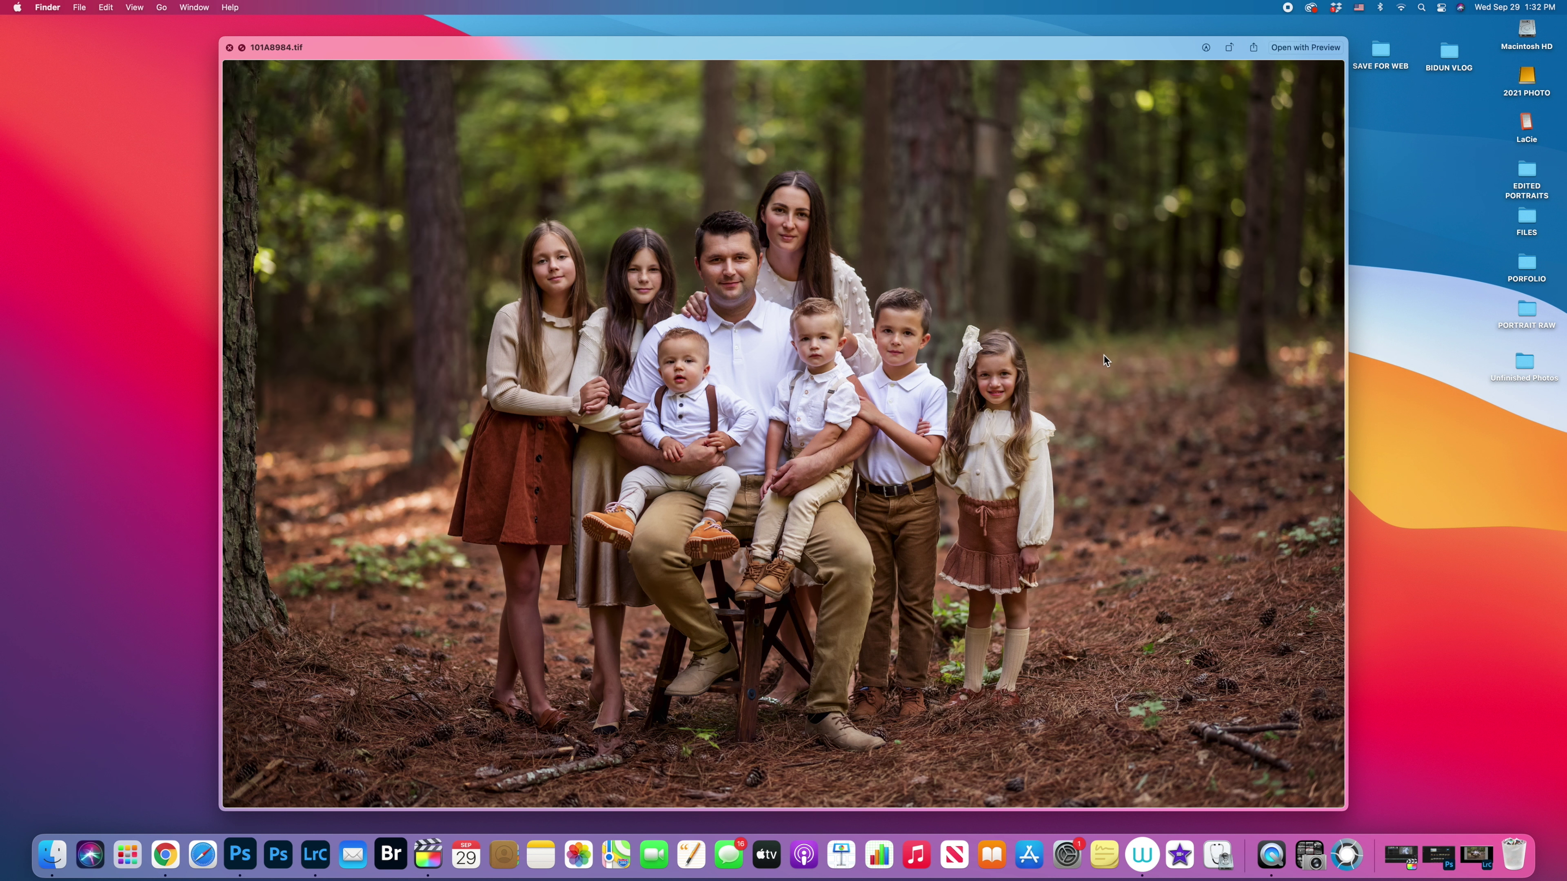